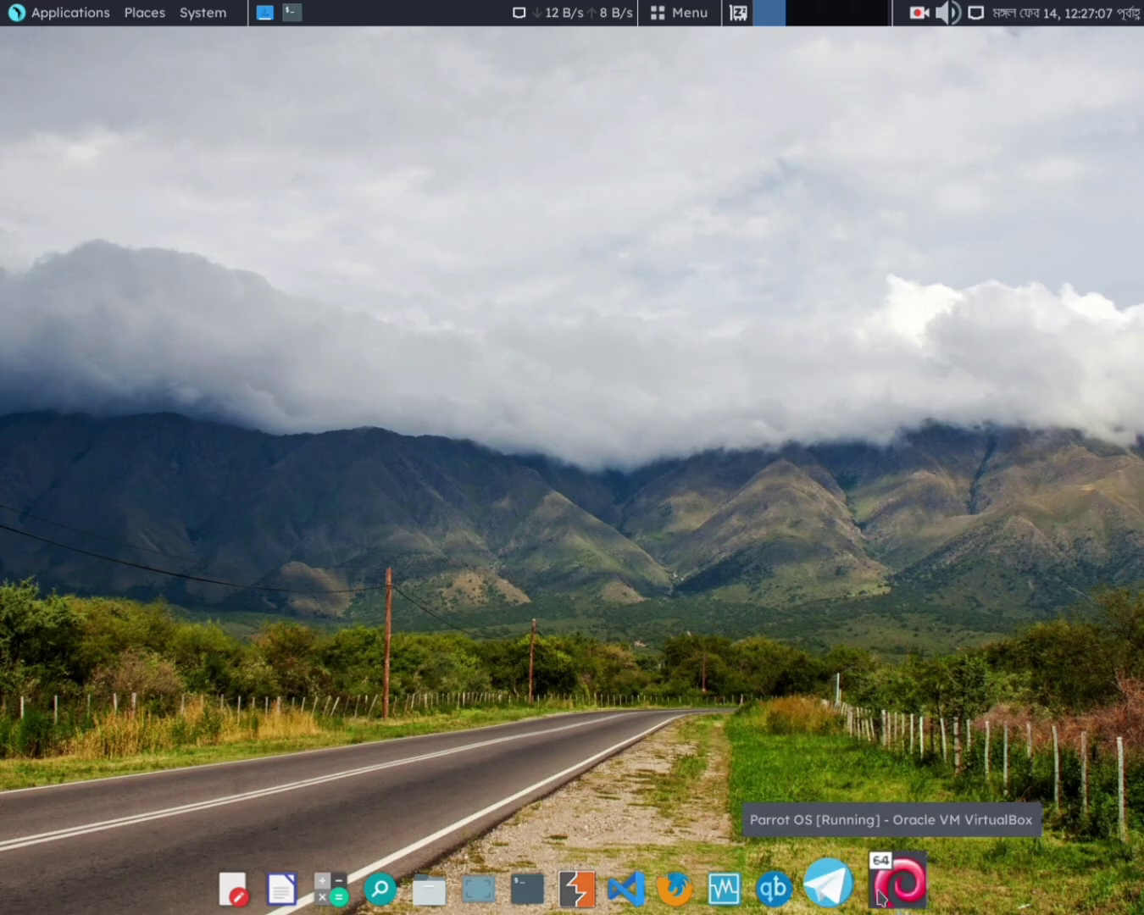
# Bring the running Parrot OS virtual machine window to the front from the dock
pyautogui.click(892, 893)
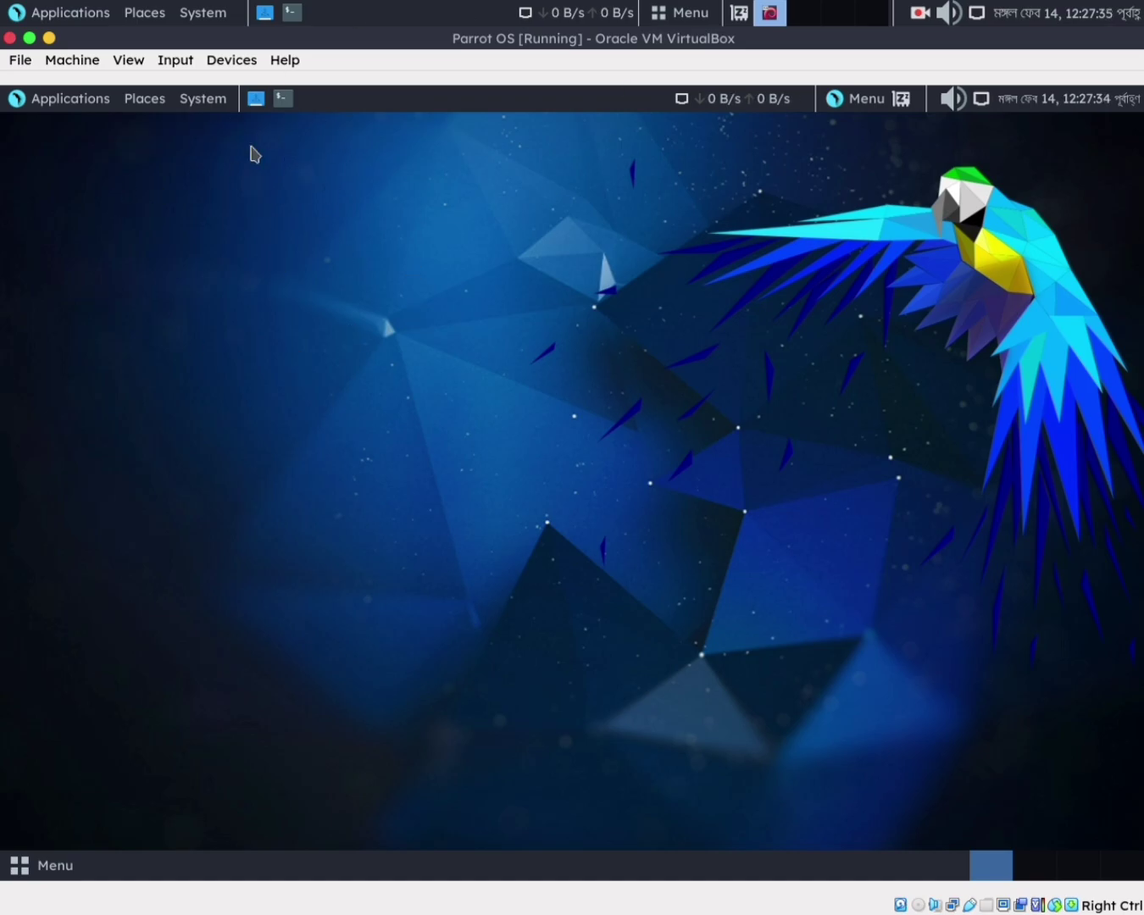
# Launch Firefox, replace the Parrot start tab with a blank tab, and maximize the window
pyautogui.click(1102, 430)
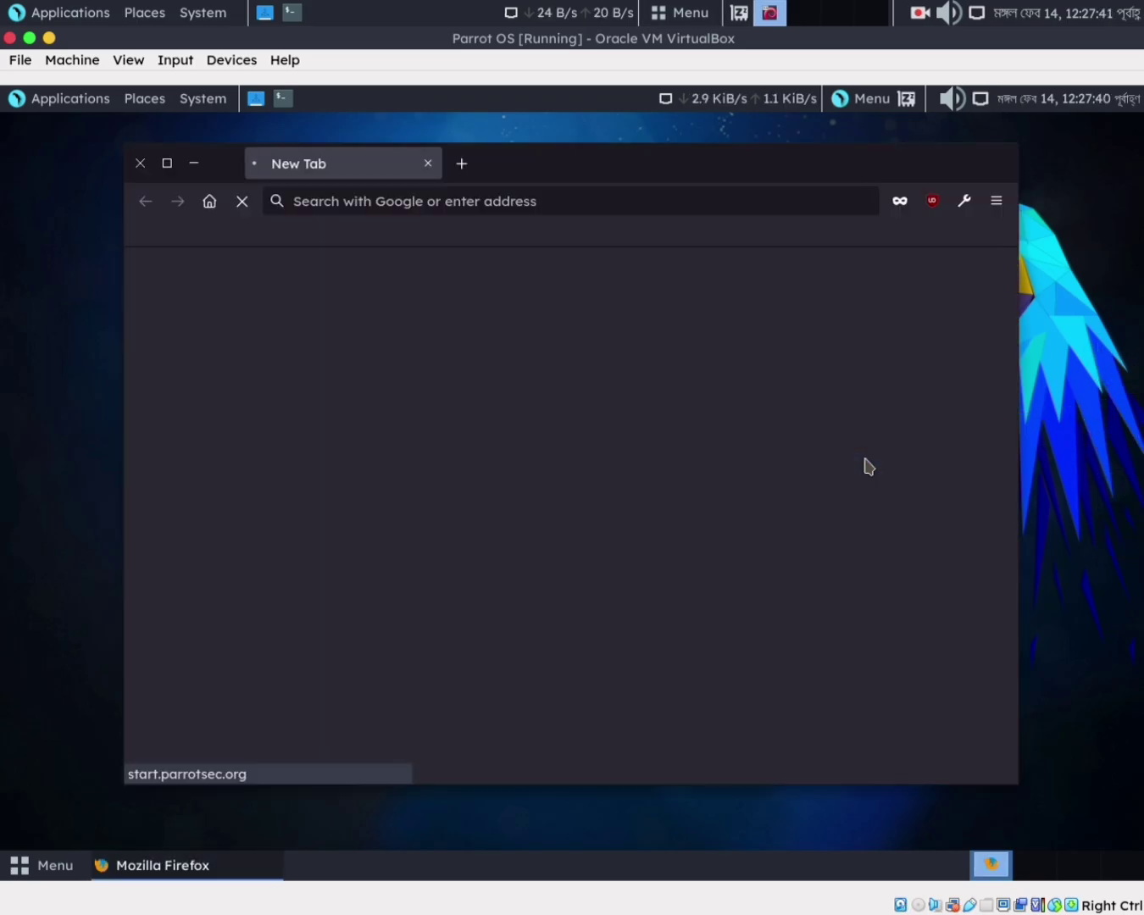
pyautogui.click(461, 163)
pyautogui.click(428, 163)
pyautogui.click(167, 163)
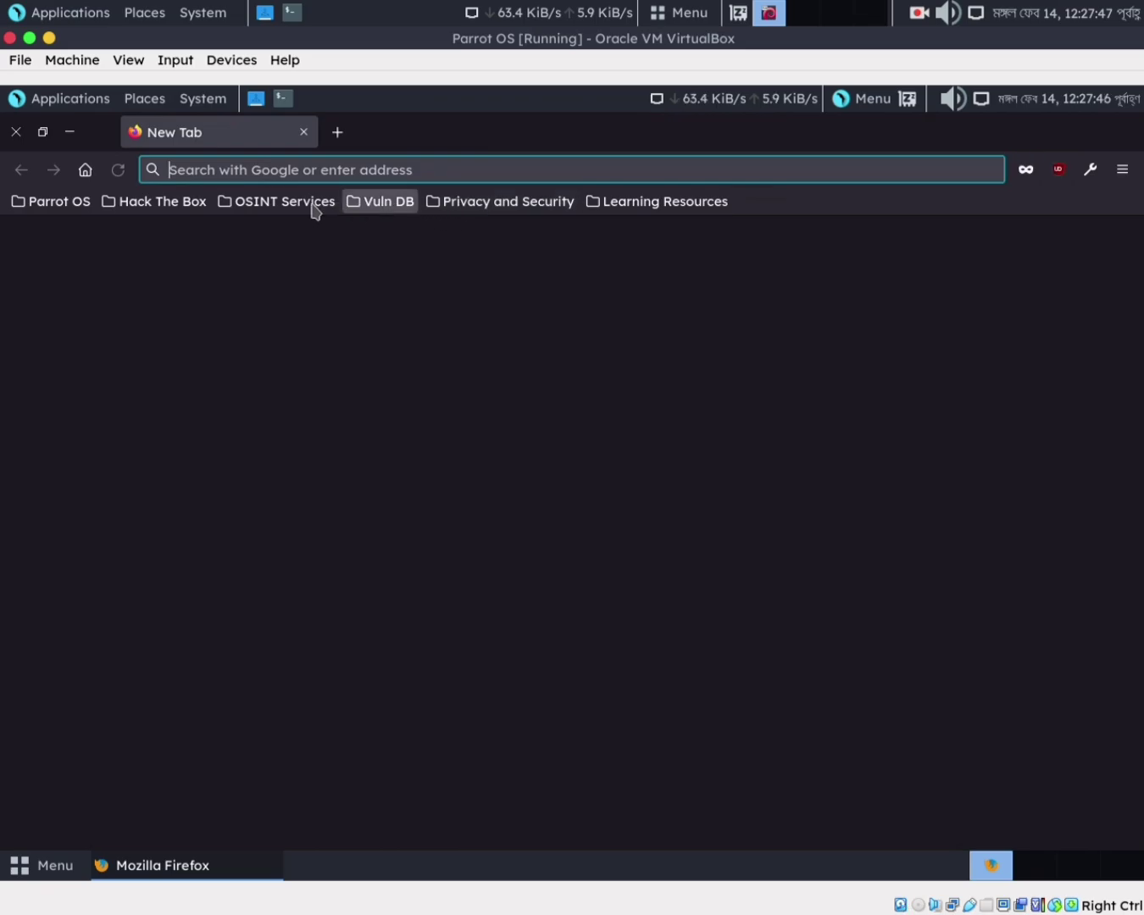
# Load the Hack The Box home page from the Learning Resources bookmarks folder
pyautogui.click(624, 205)
pyautogui.moveTo(623, 299)
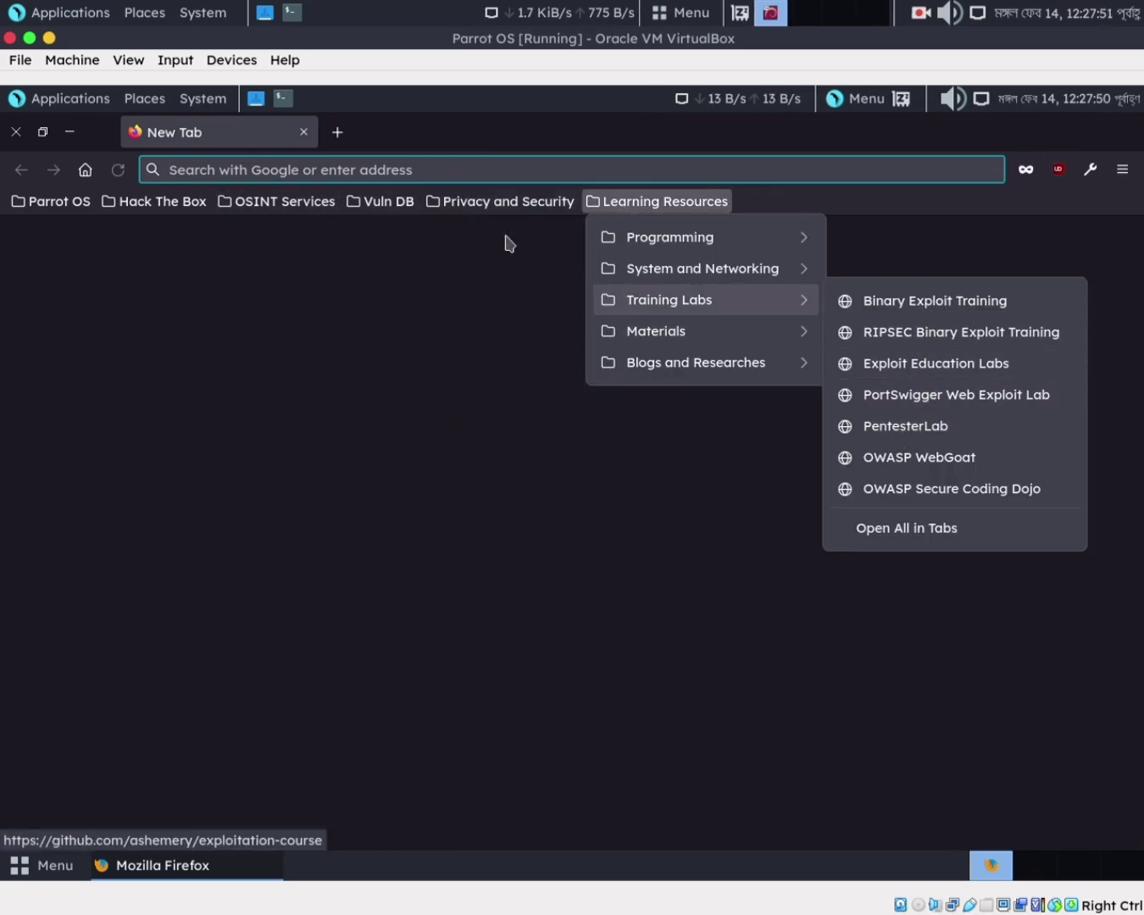
pyautogui.moveTo(170, 210)
pyautogui.click(178, 242)
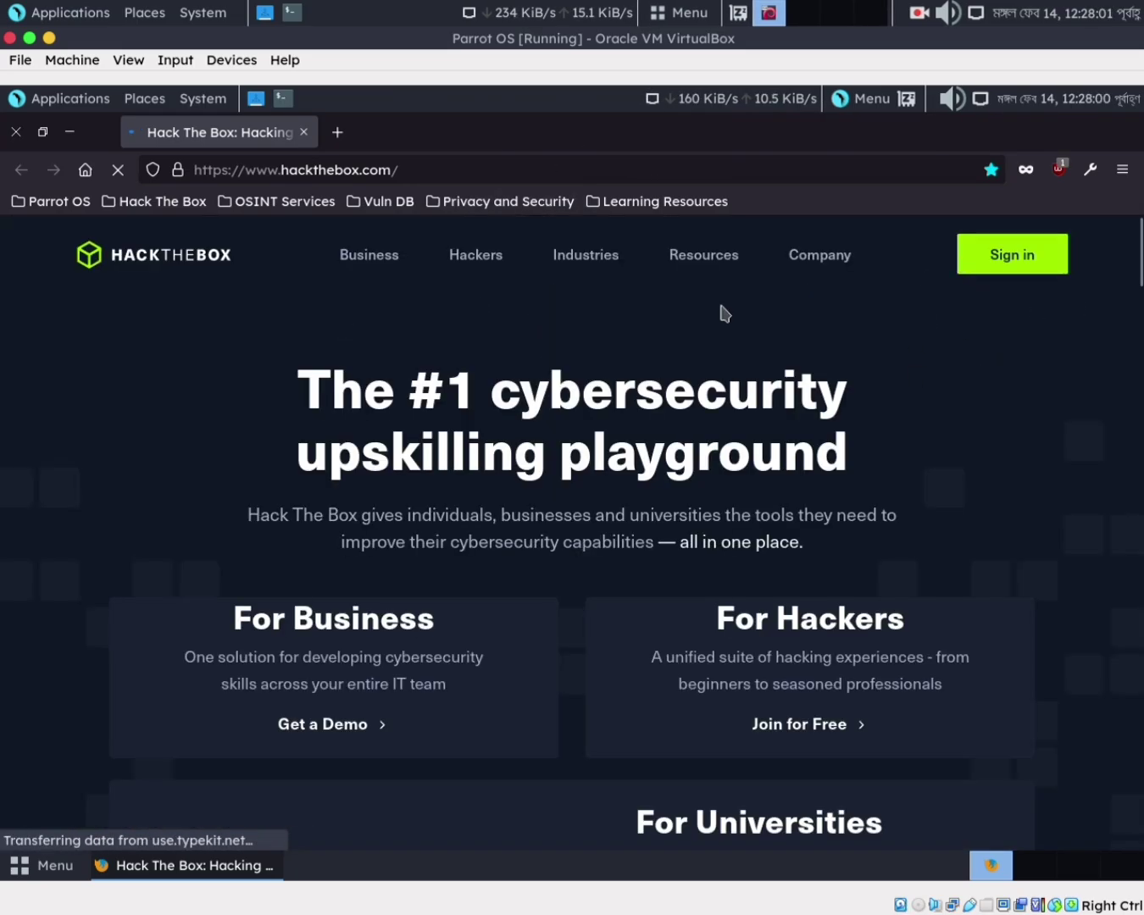
# Open the app.hackthebox.com login in a new tab via Sign in > HTB Labs
pyautogui.moveTo(1006, 280)
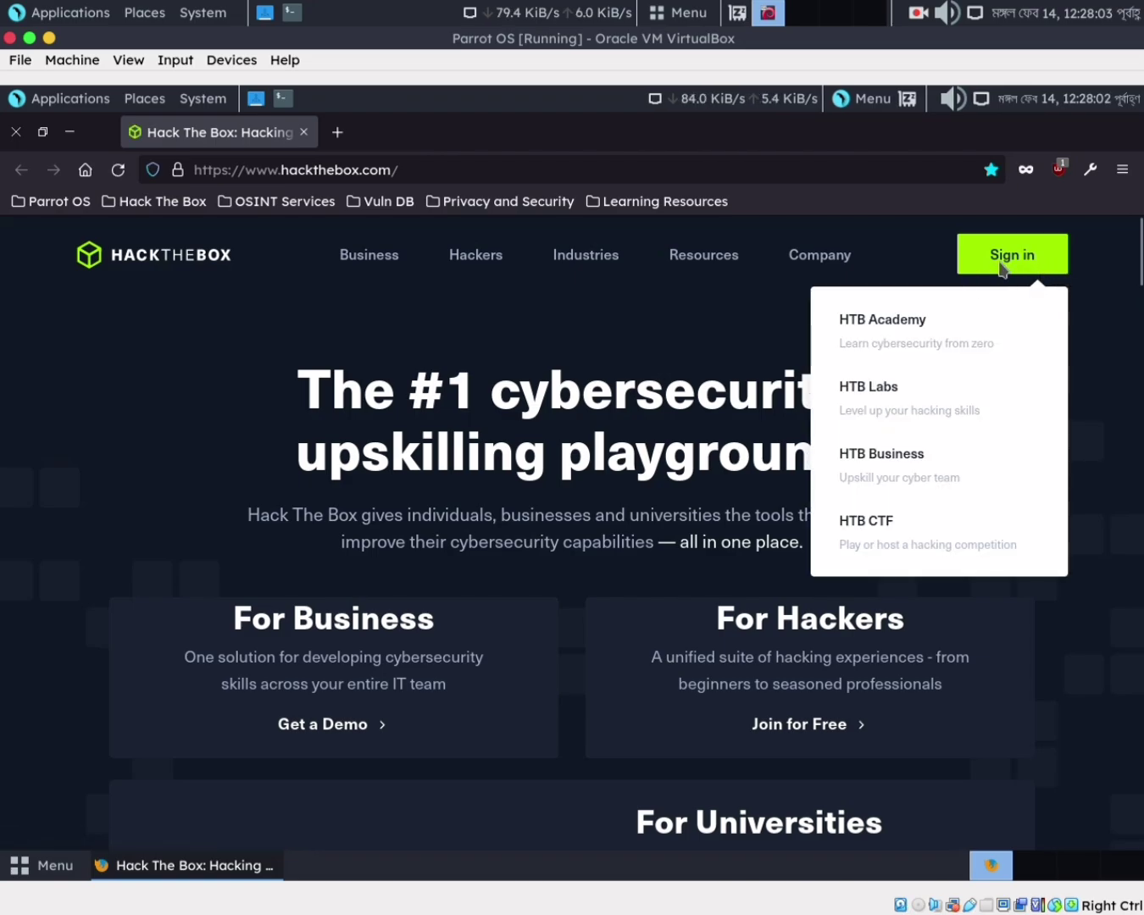
pyautogui.click(908, 288)
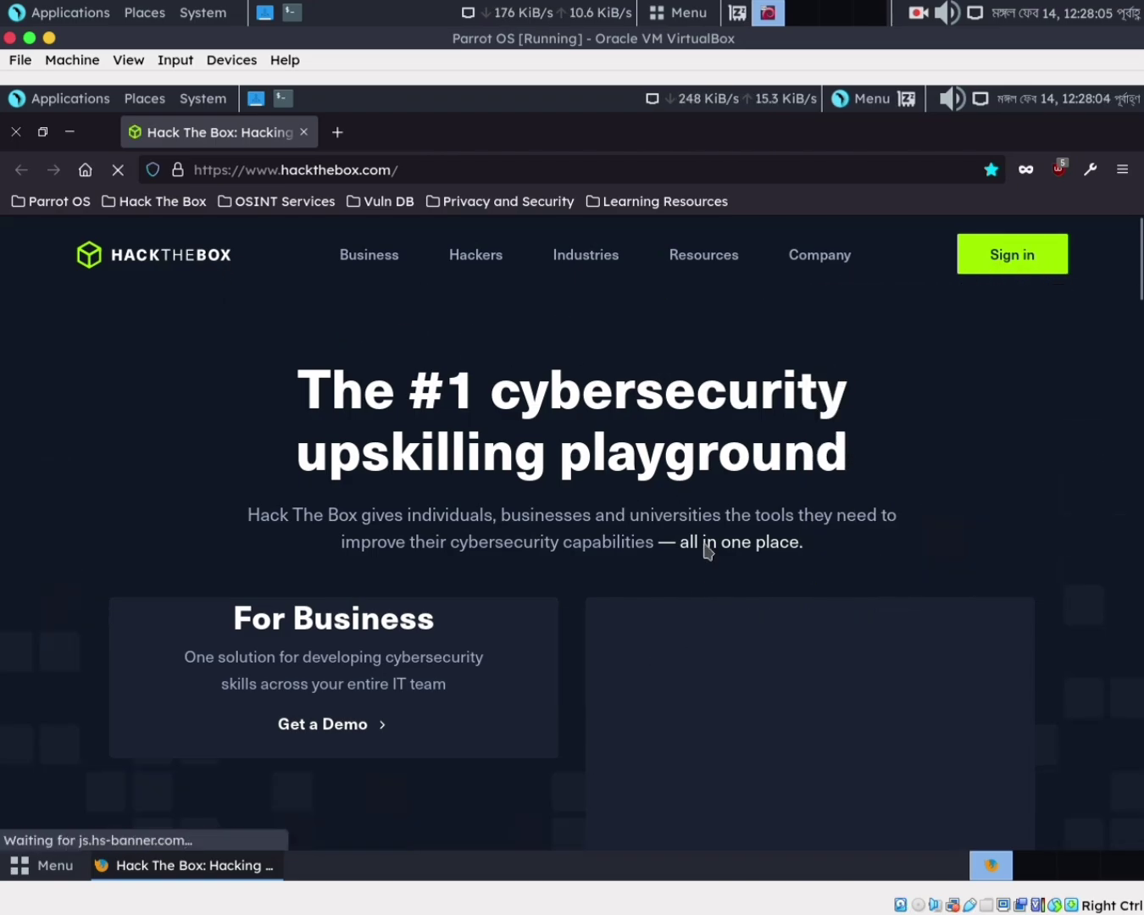
pyautogui.moveTo(999, 256)
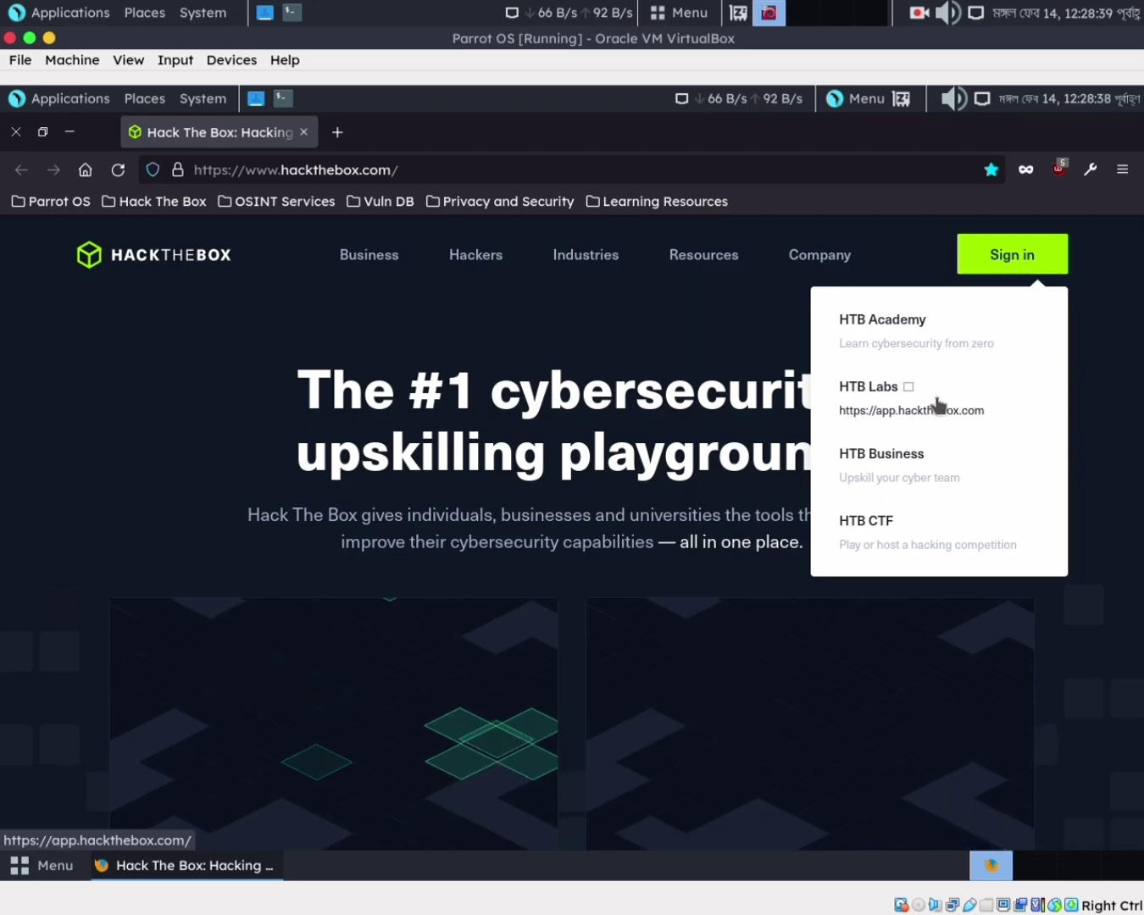
pyautogui.click(939, 406)
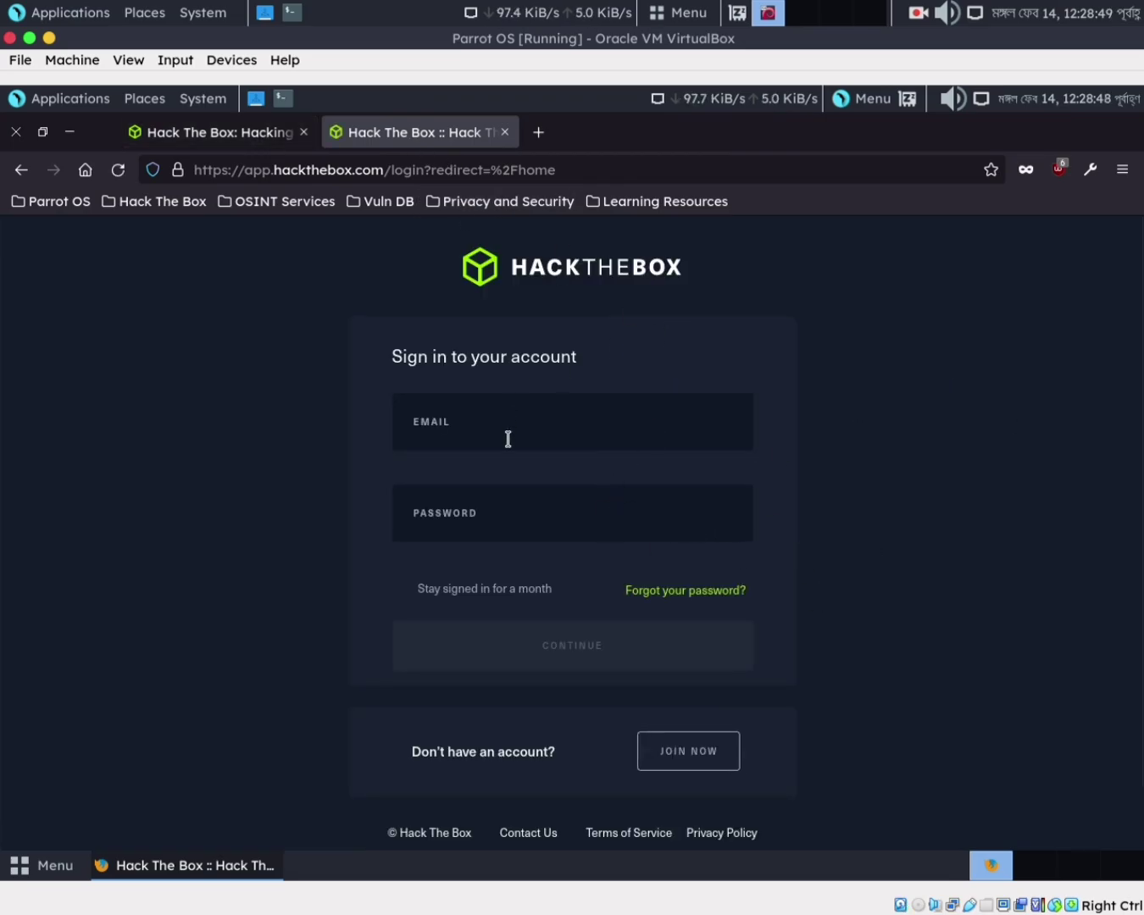
# Follow JOIN NOW on the login page to the /invite registration form
pyautogui.scroll(-1, 1001, 544)
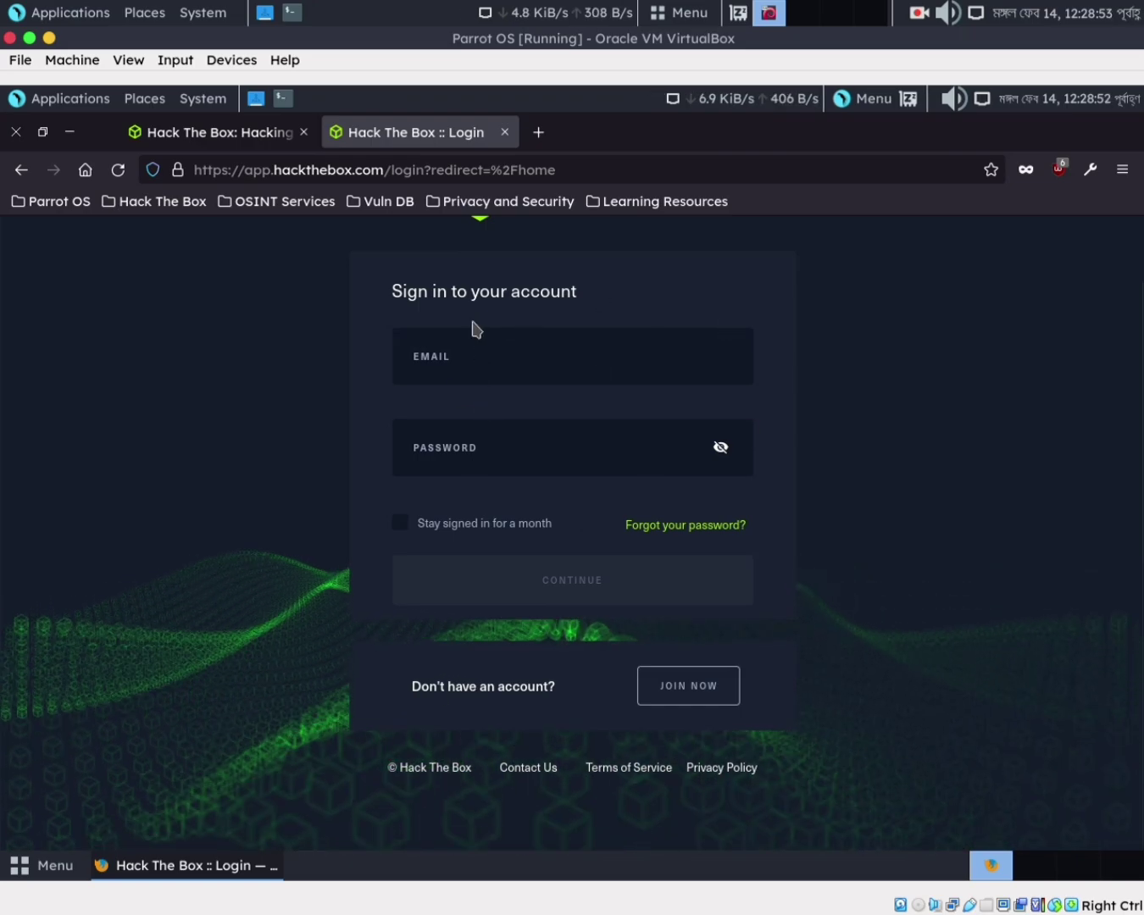
pyautogui.scroll(1, 807, 508)
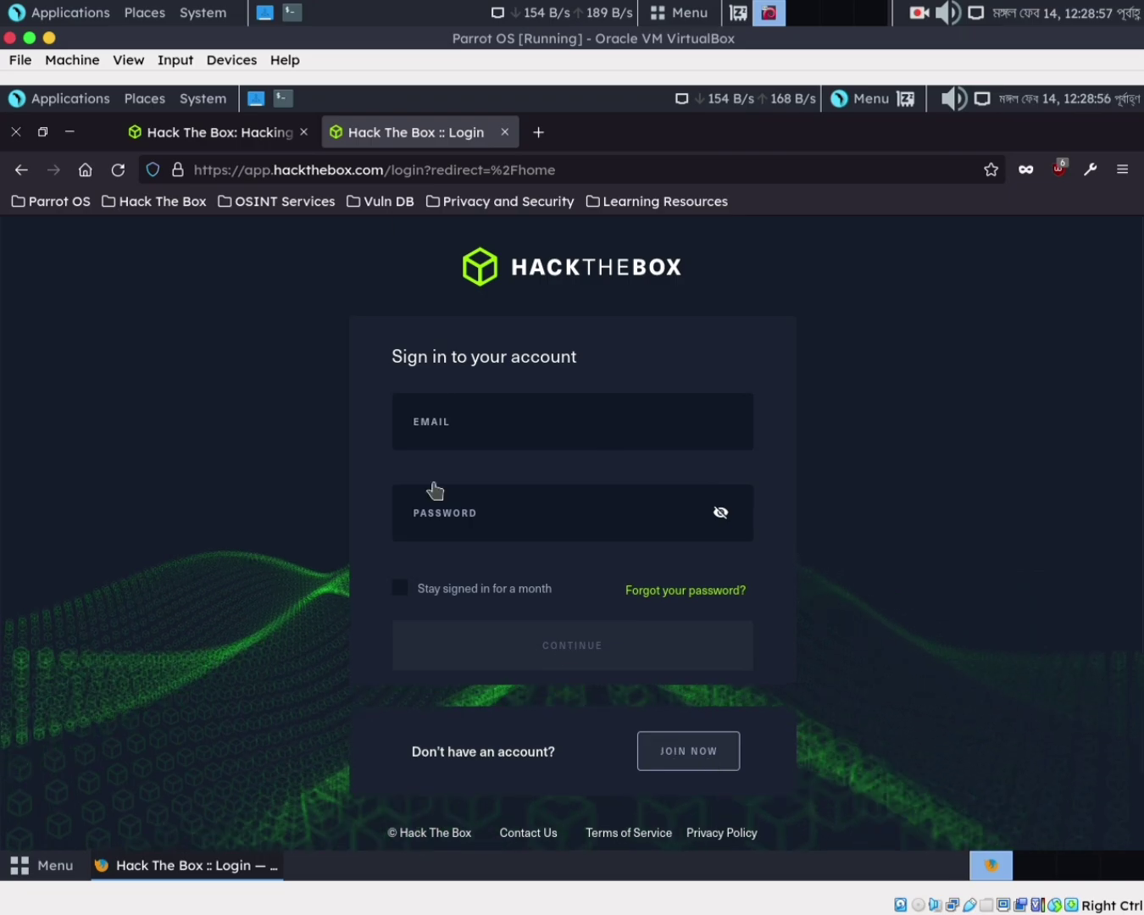
pyautogui.click(705, 760)
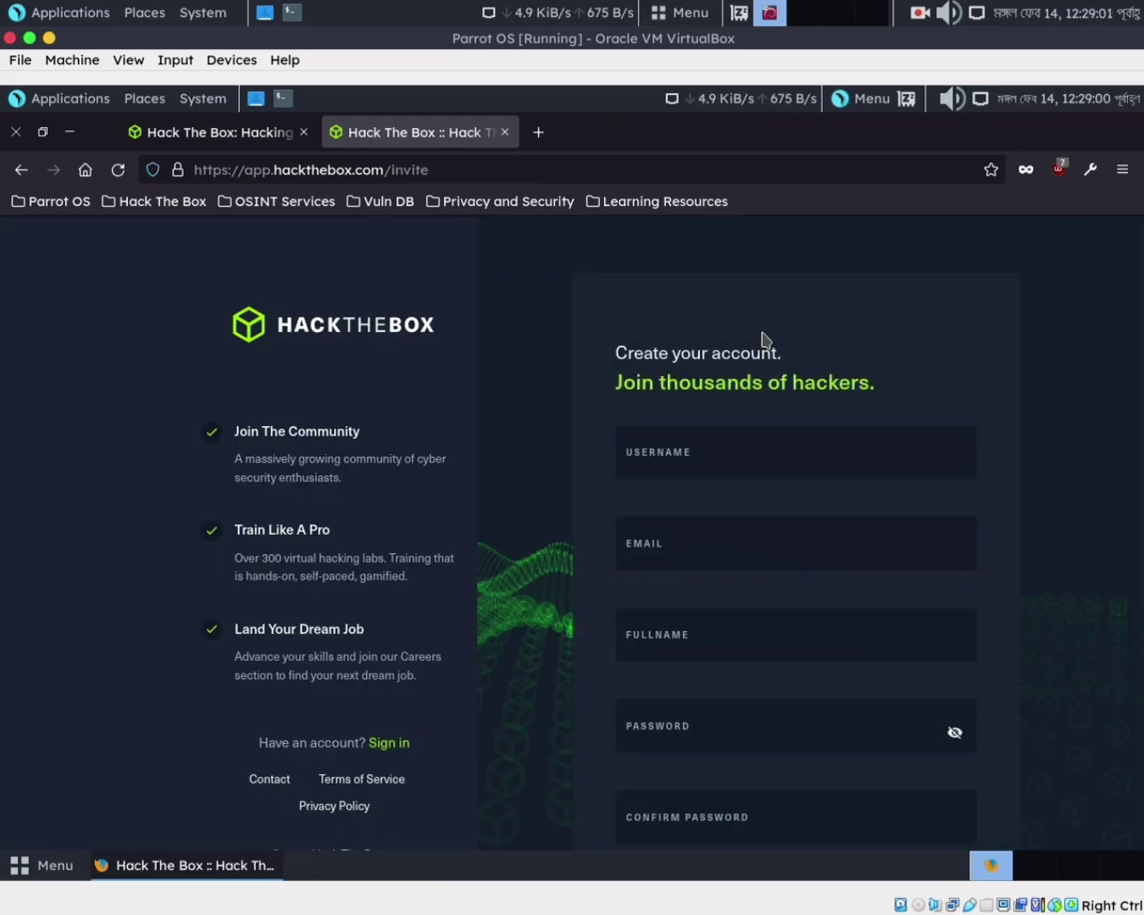
# Enter a username and remove the underscore so the USERNAME field is accepted
pyautogui.click(684, 463)
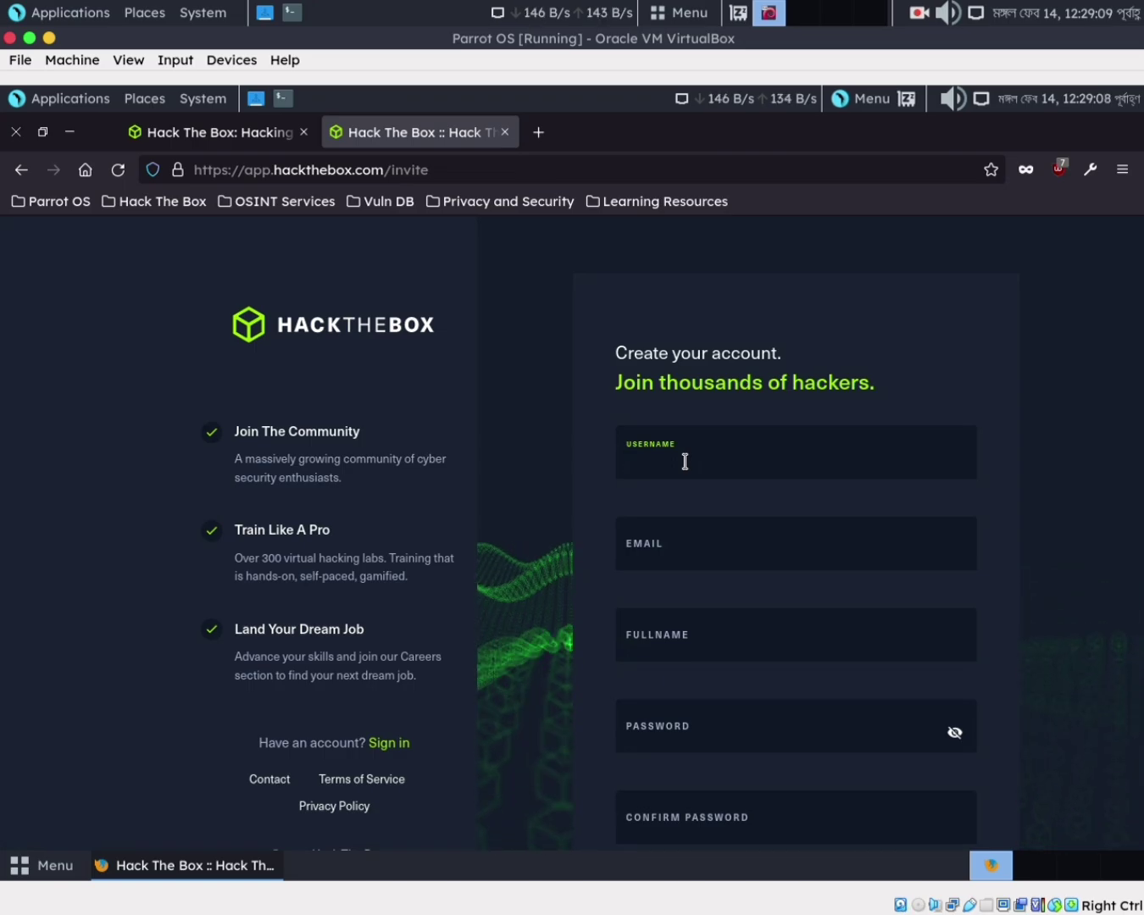
pyautogui.press('BackSpace')
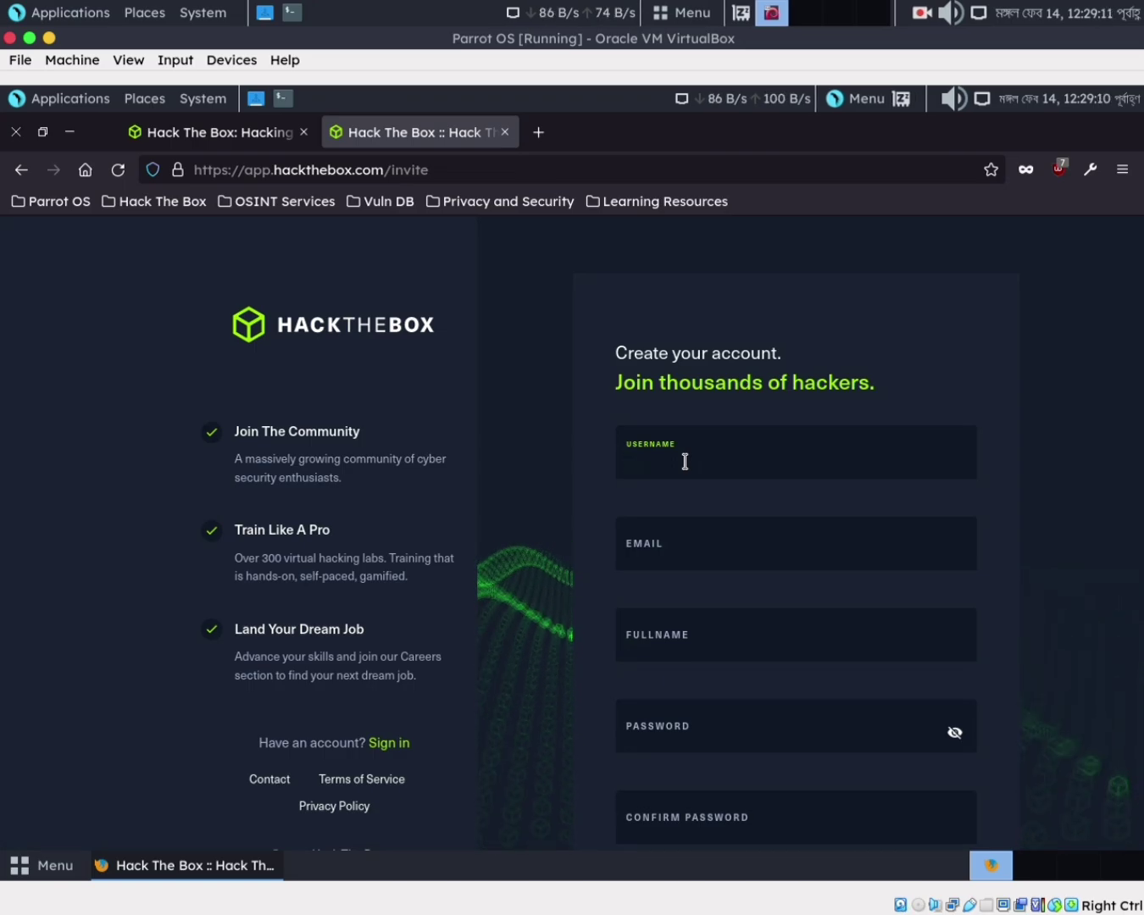
pyautogui.write('bleac')
pyautogui.press('BackSpace')
pyautogui.press('BackSpace')
pyautogui.press('BackSpace')
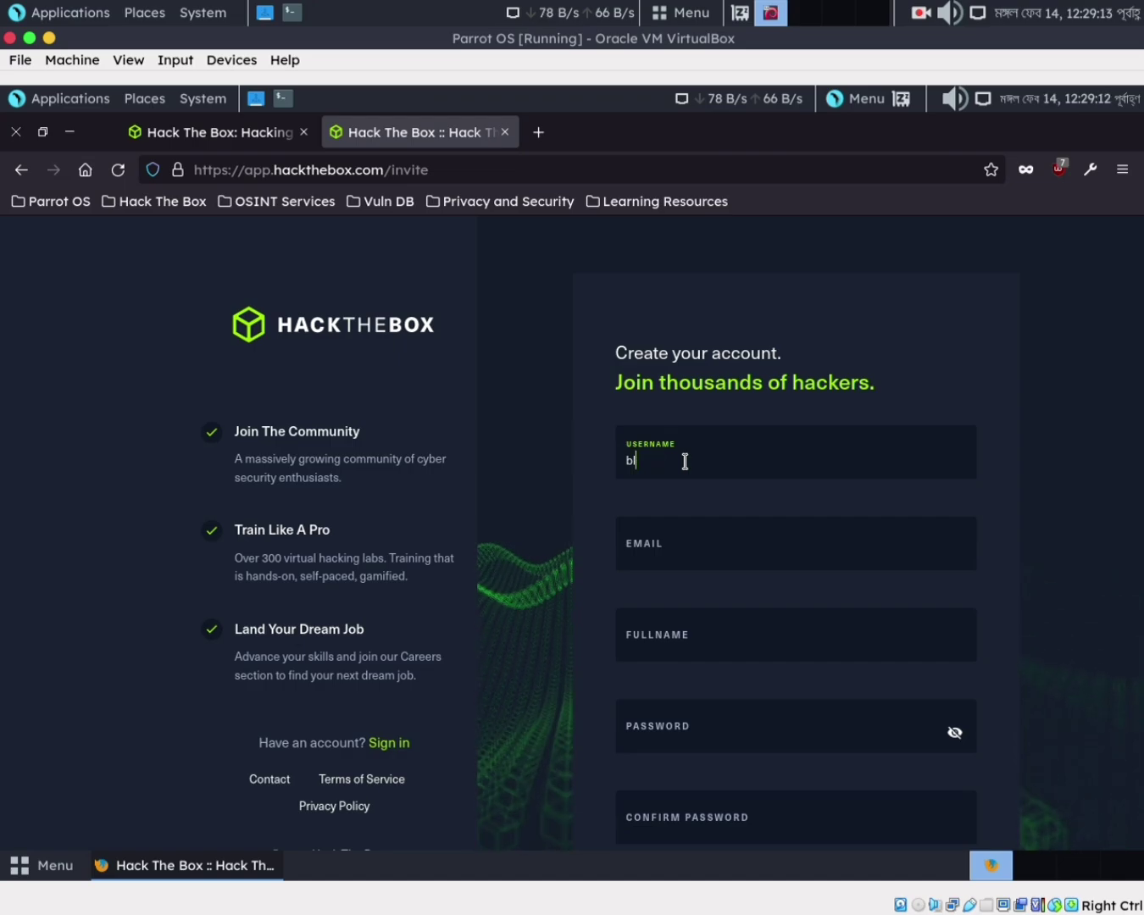
pyautogui.write('ack_e')
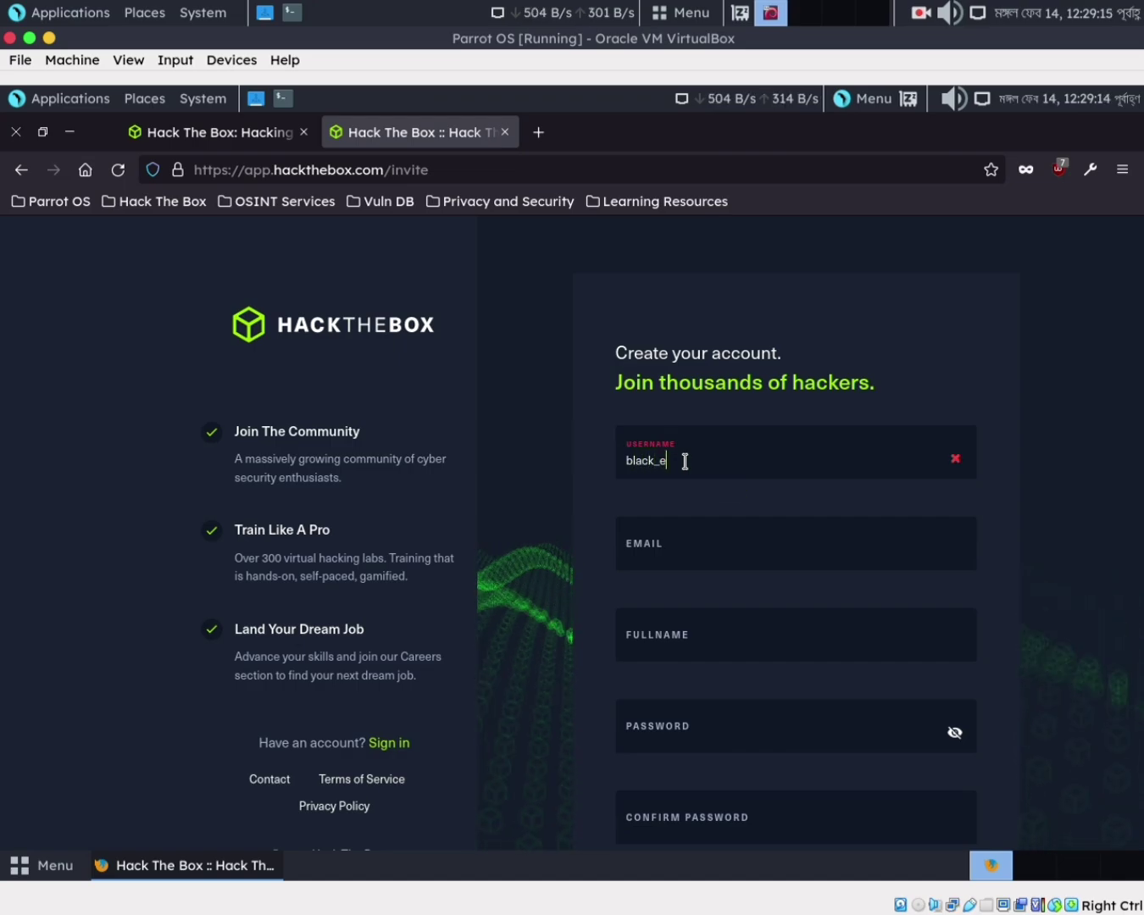
pyautogui.write('lephent')
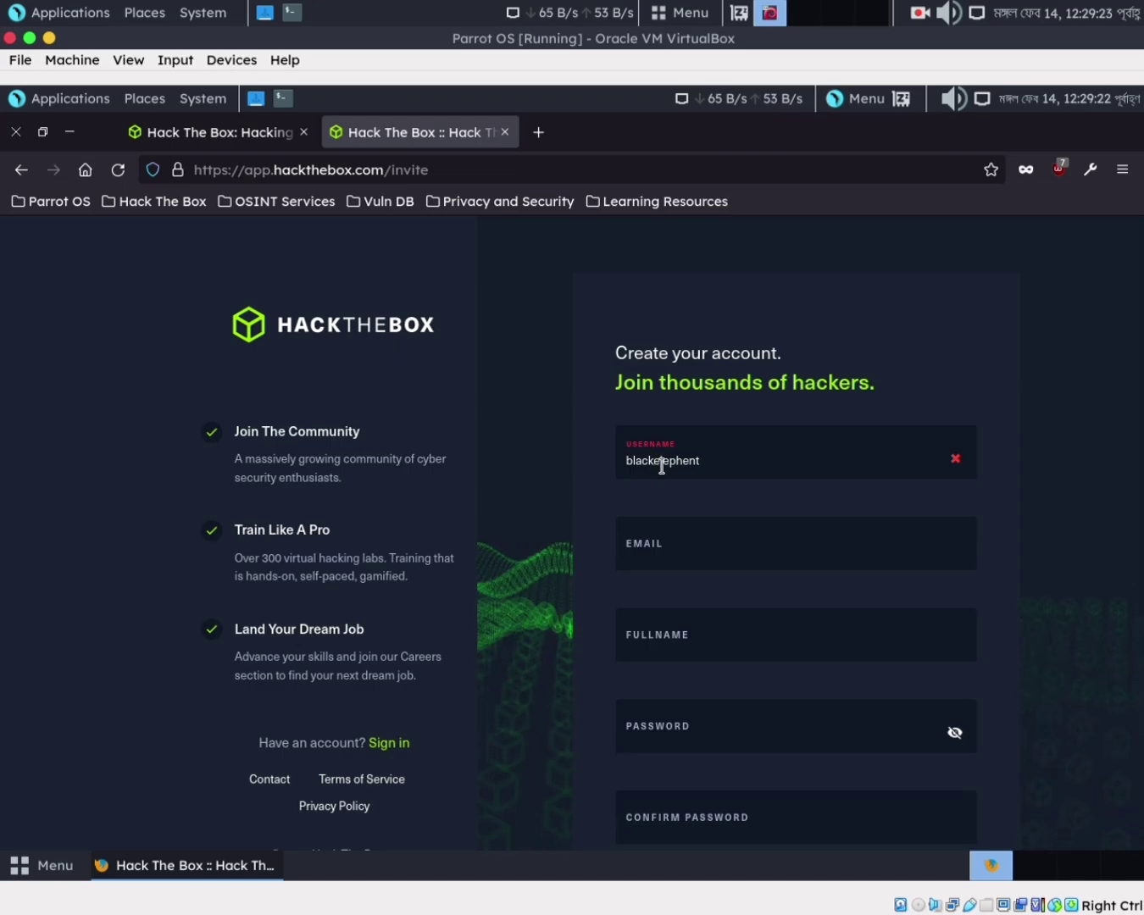
pyautogui.click(662, 466)
pyautogui.press('BackSpace')
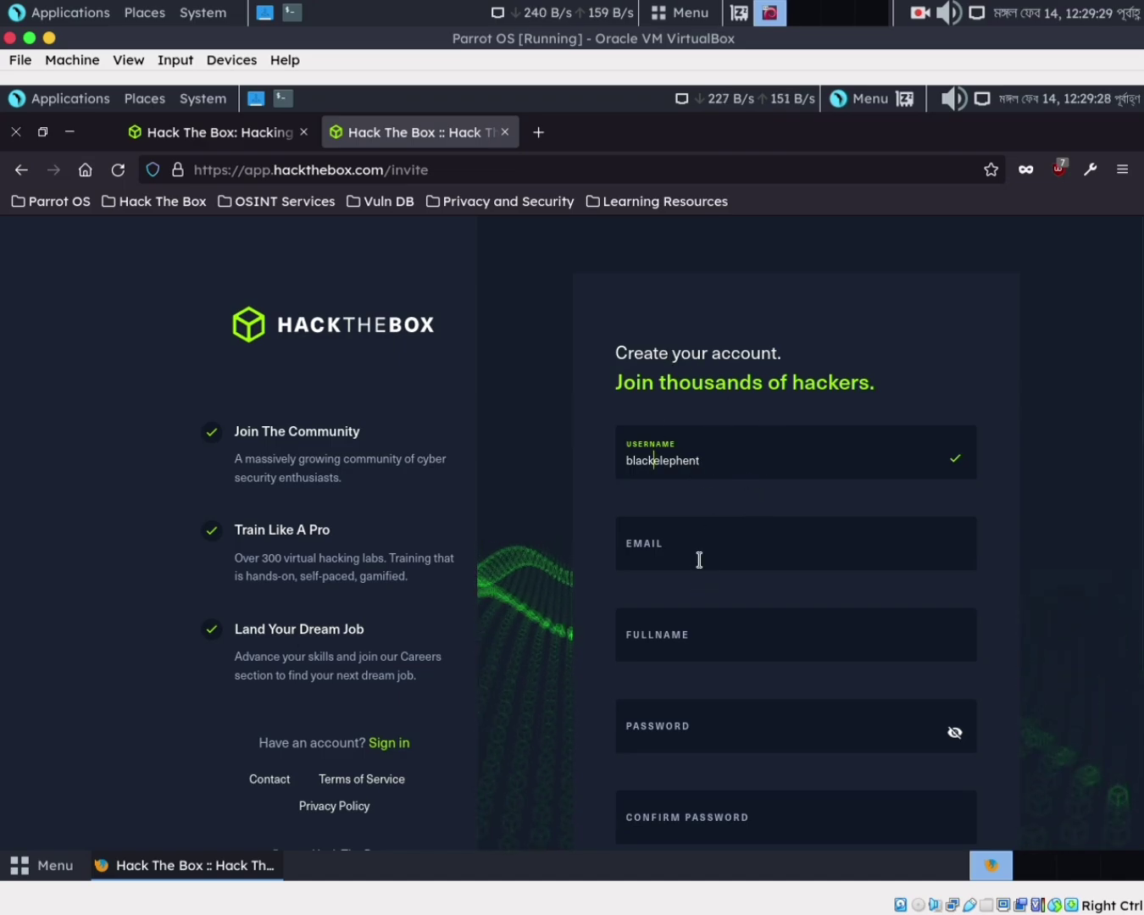
# Type the account's Gmail address into the EMAIL field, correcting typos
pyautogui.click(700, 560)
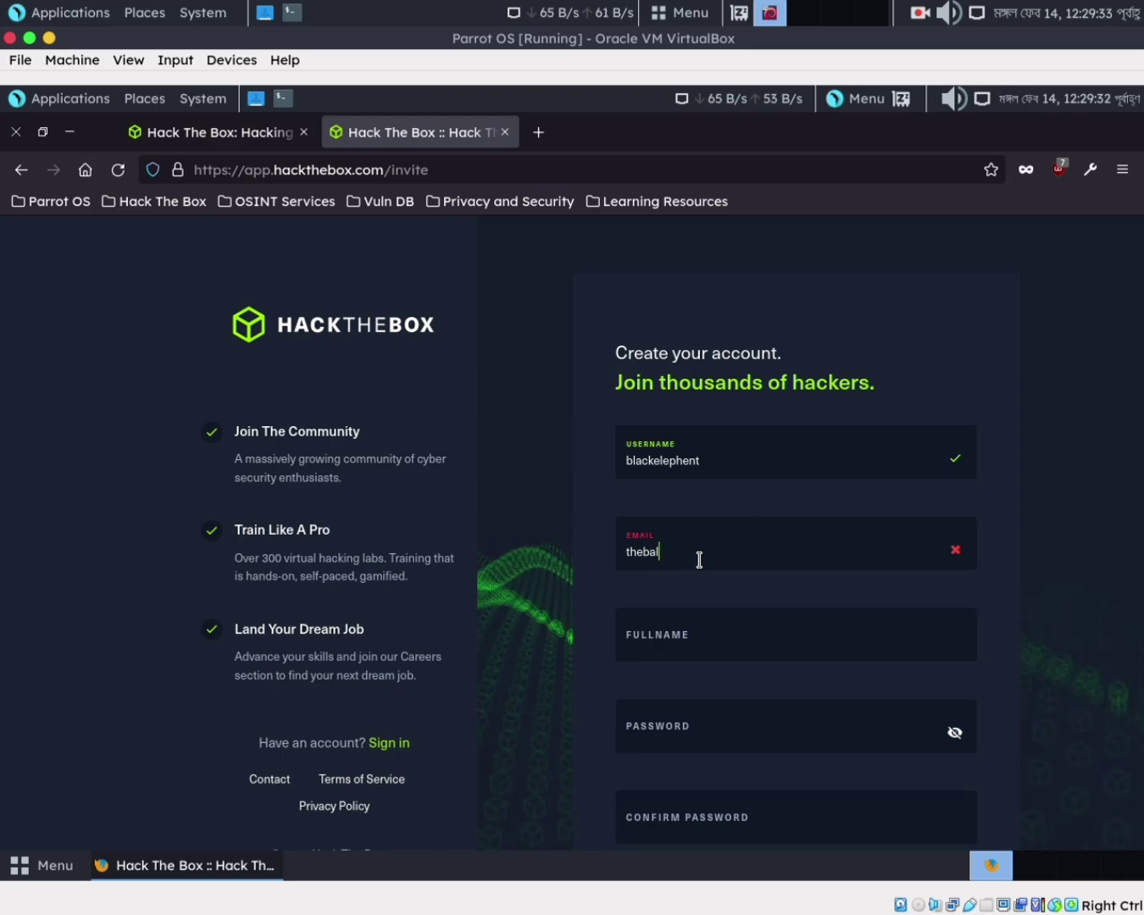
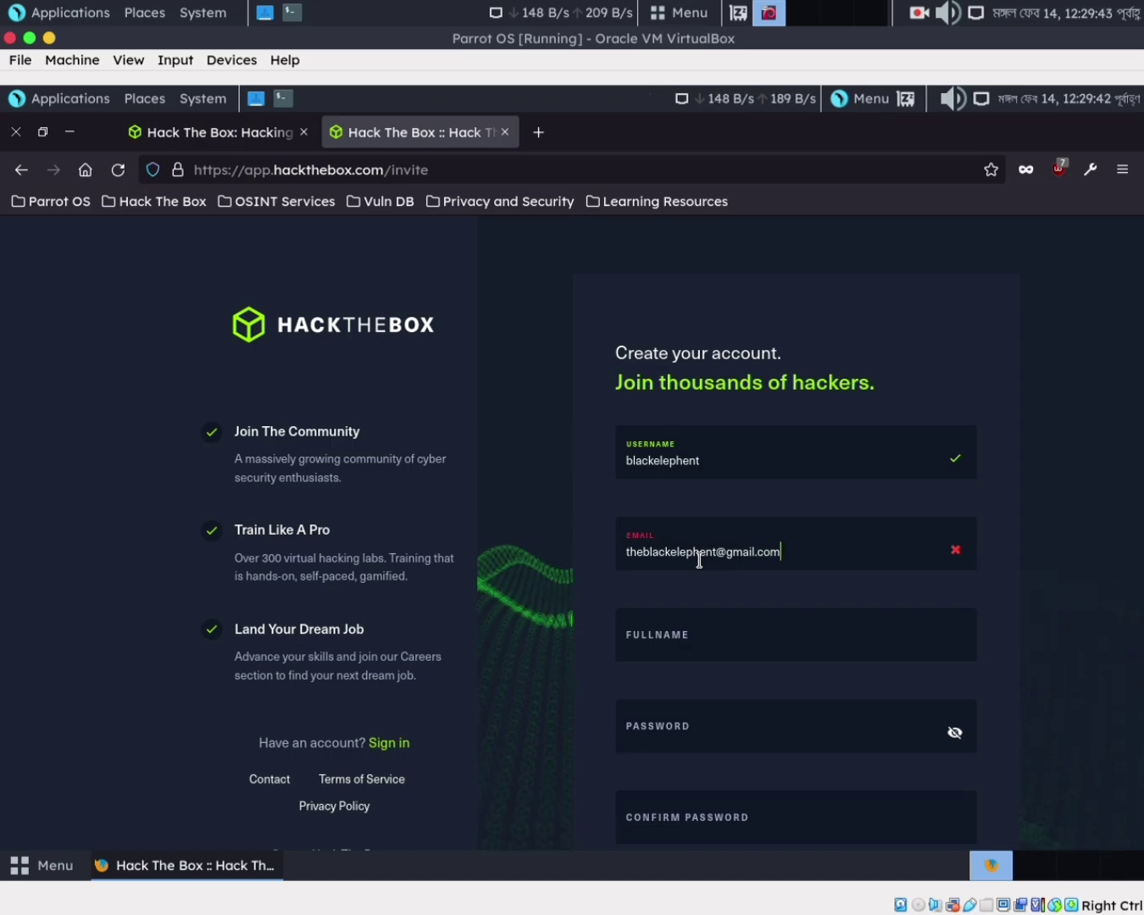
# Fill in the Full Name field with the user's name
pyautogui.click(722, 637)
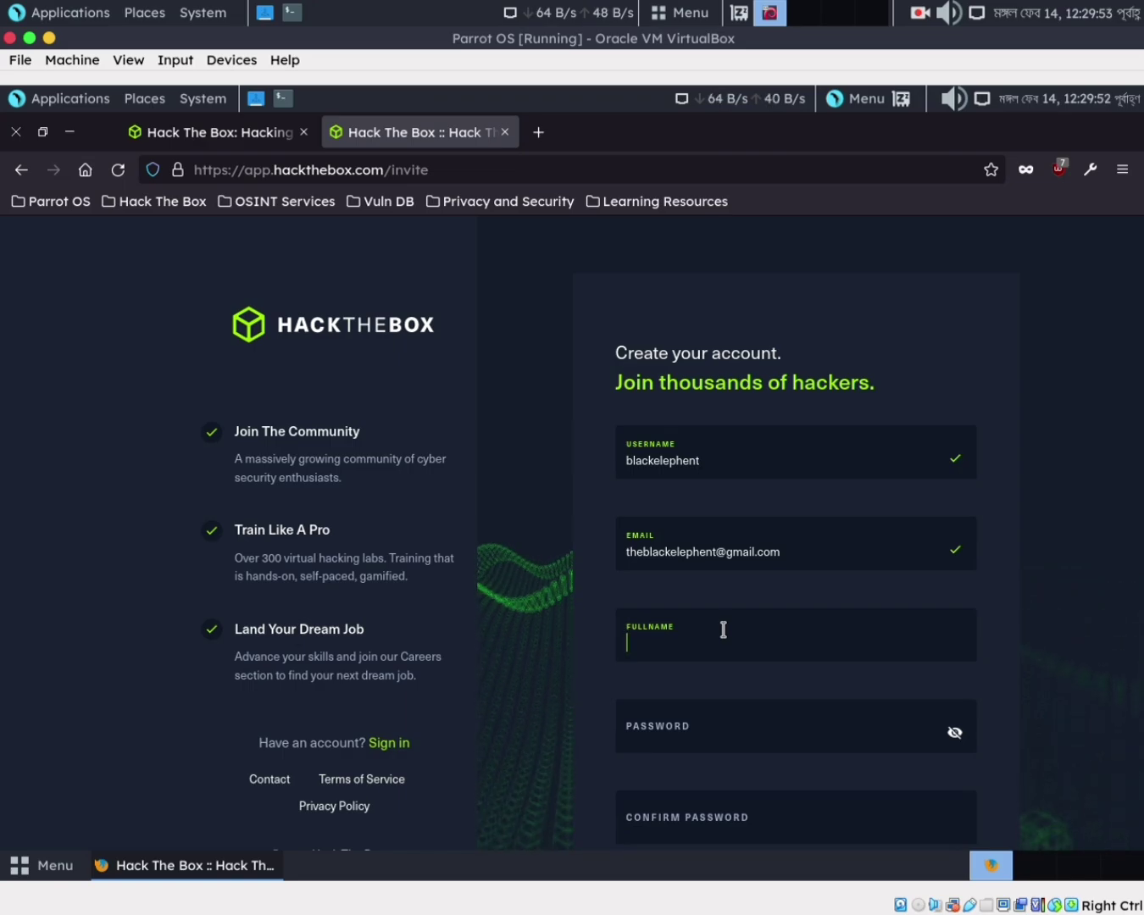
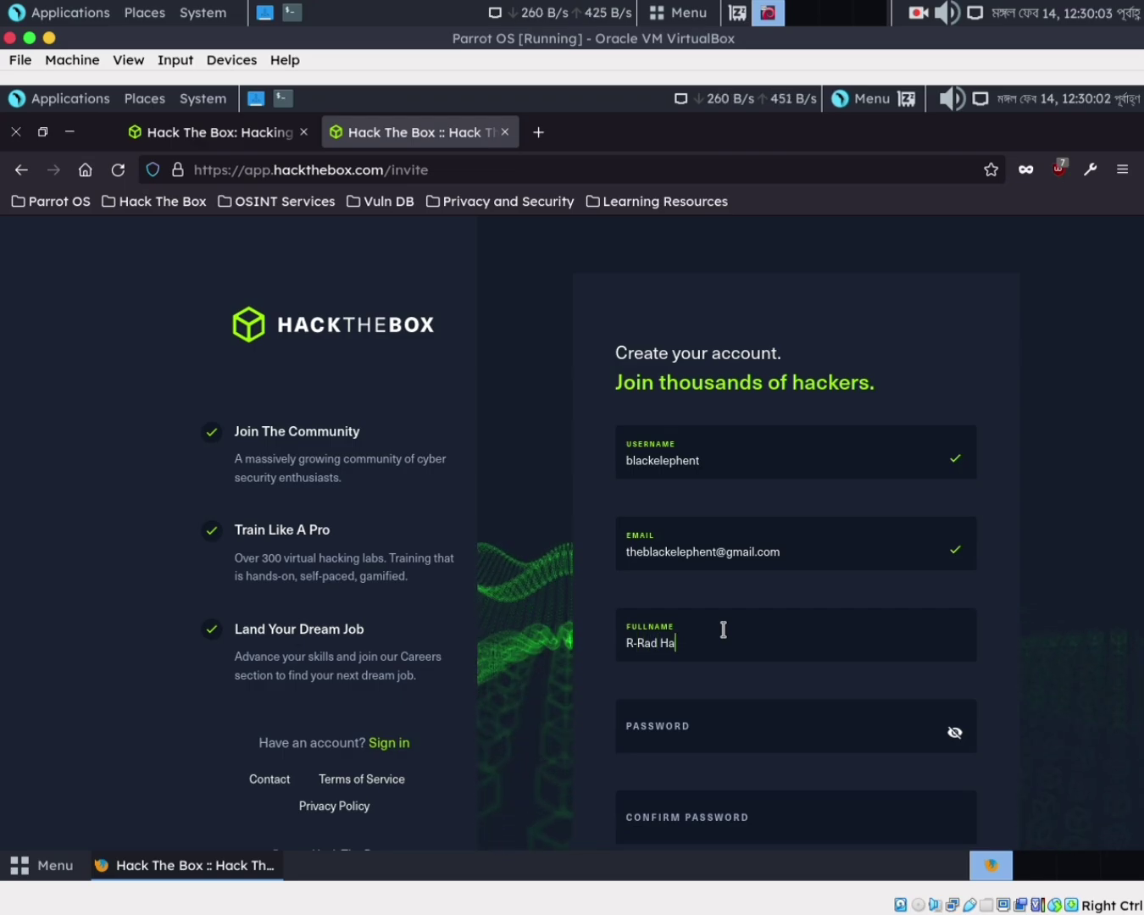
# Enter the account password in both Password and Confirm Password fields
pyautogui.click(708, 744)
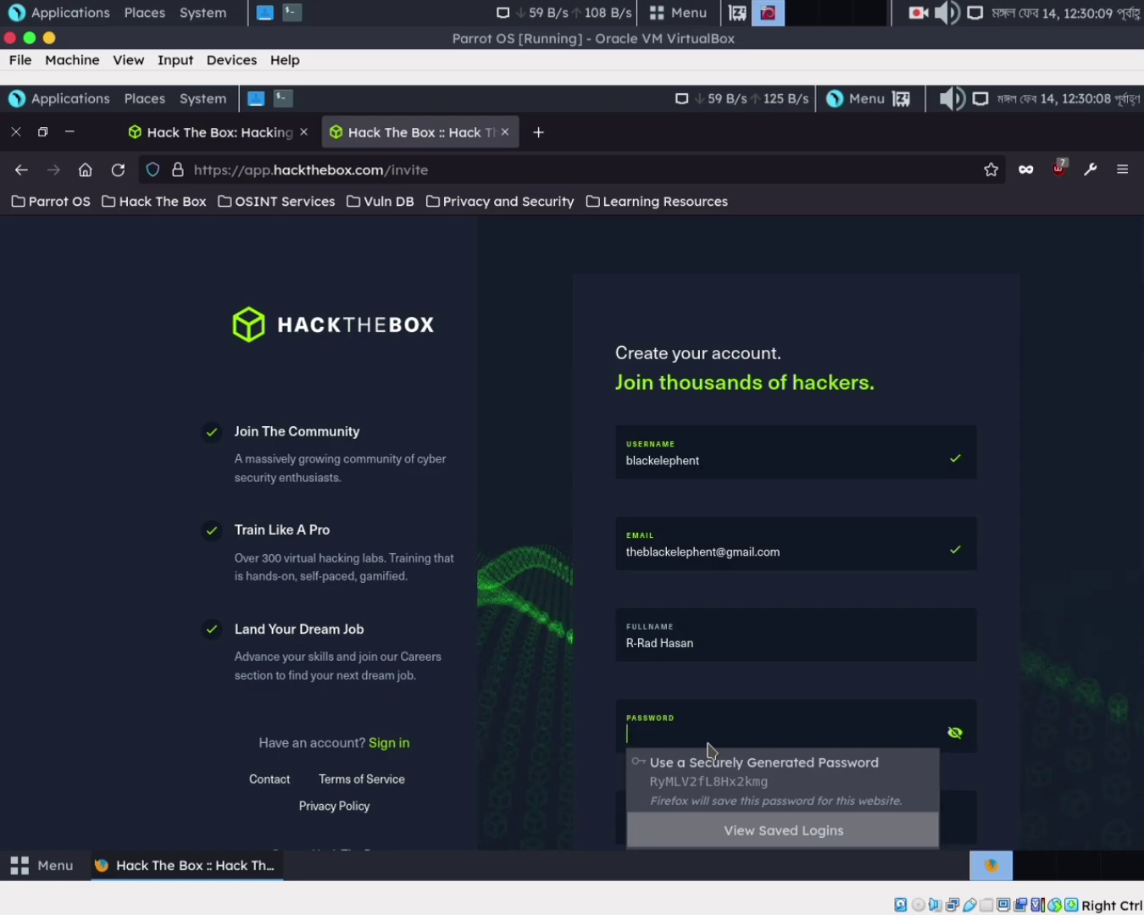
pyautogui.write('•••')
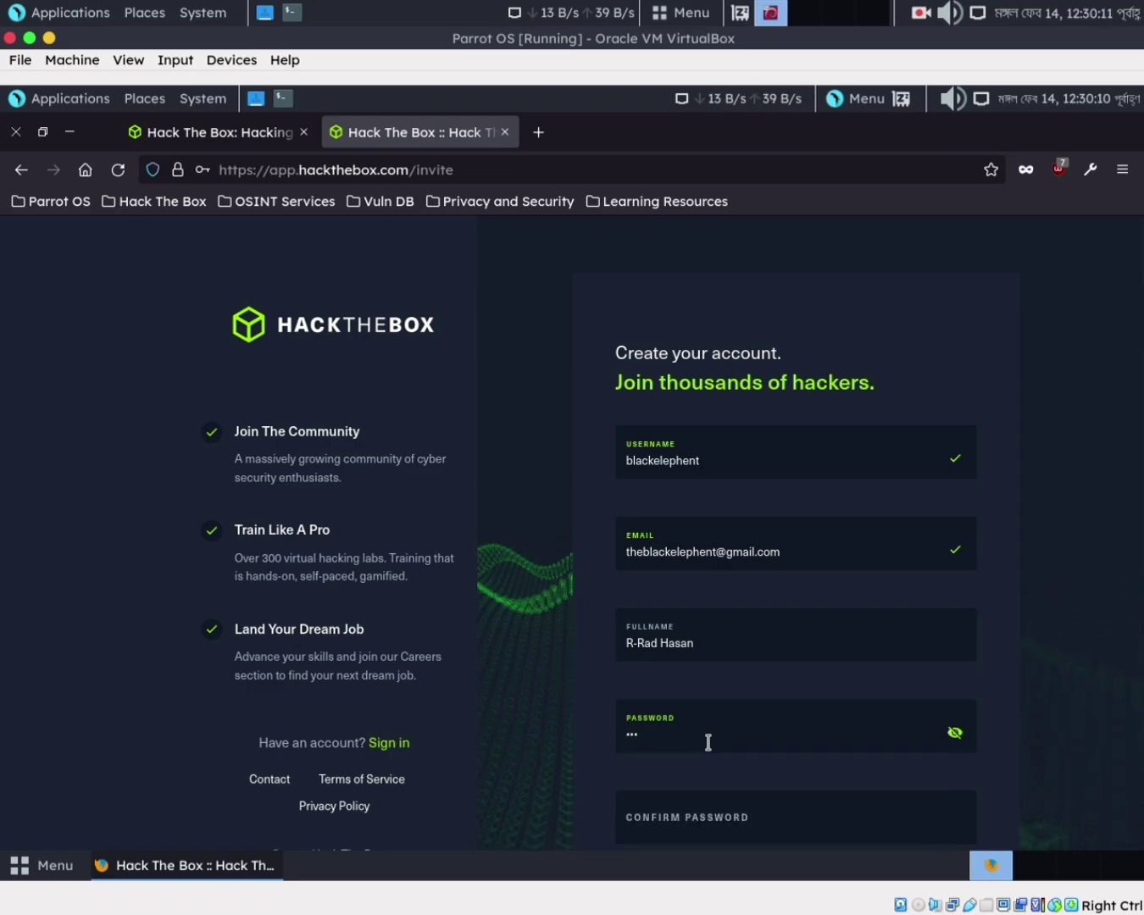
pyautogui.write('•••')
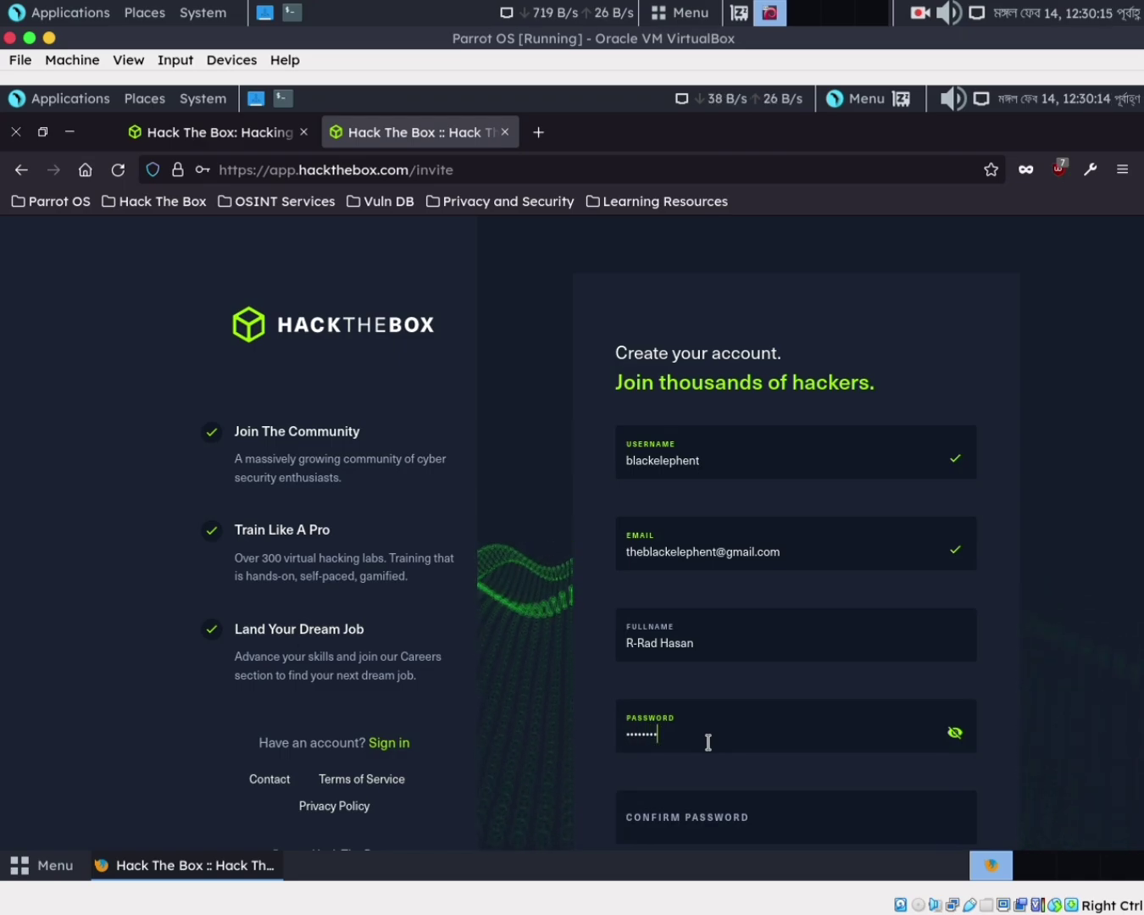
pyautogui.press('BackSpace')
pyautogui.press('BackSpace')
pyautogui.press('BackSpace')
pyautogui.press('BackSpace')
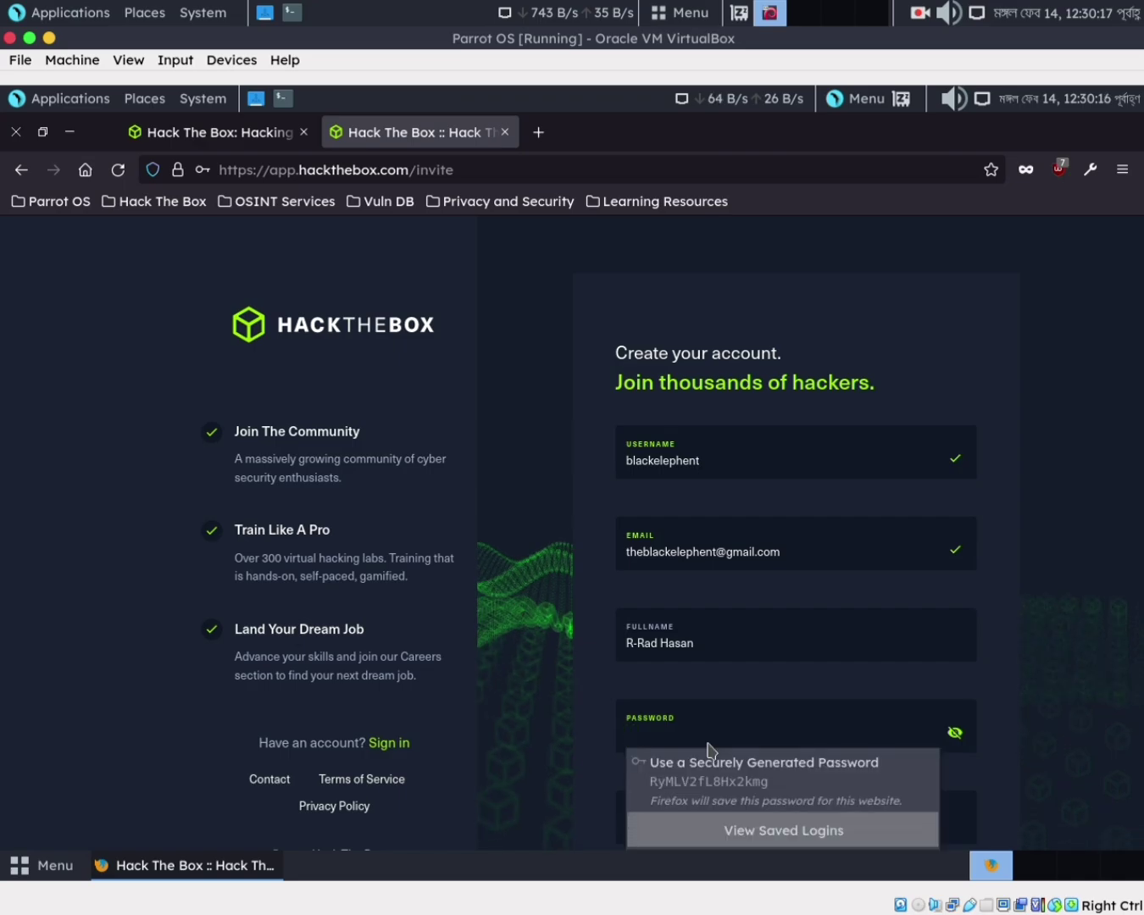
pyautogui.write('aaa')
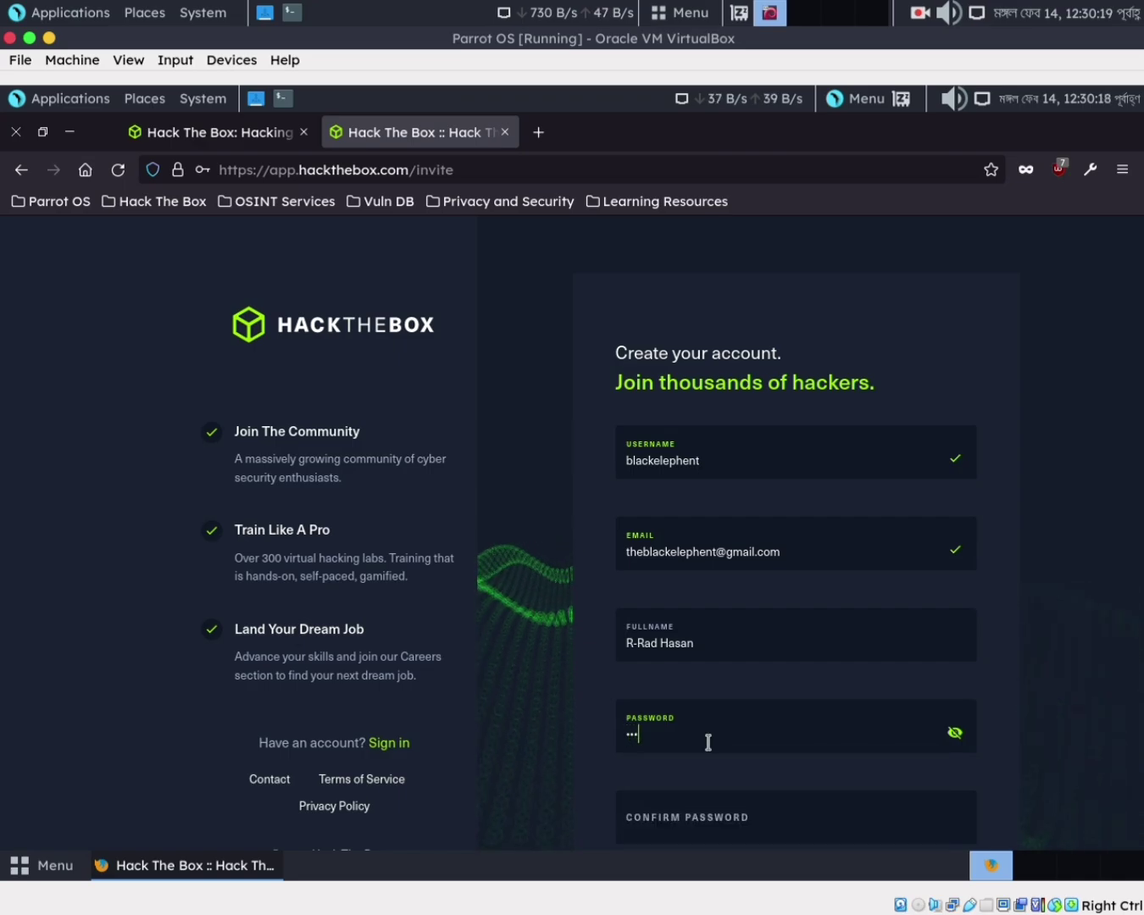
pyautogui.write('a')
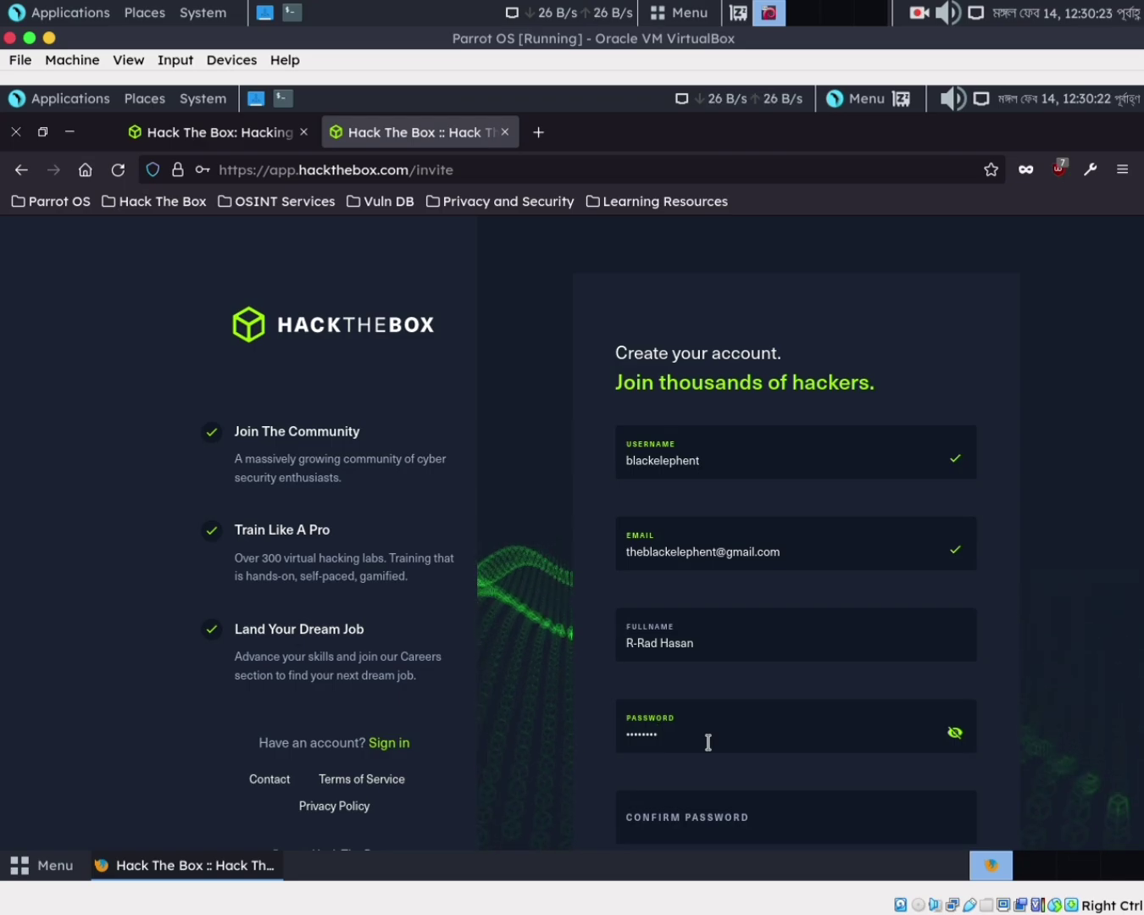
pyautogui.write('aa')
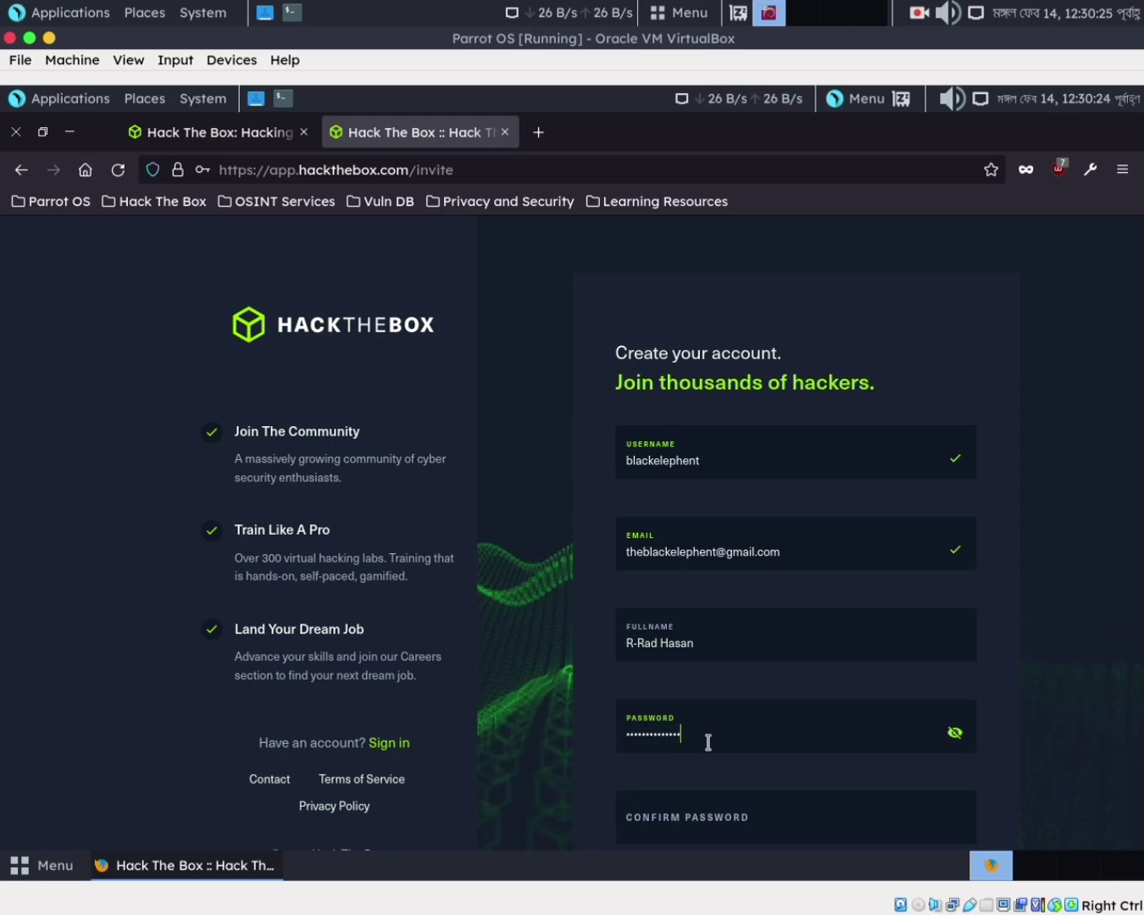
pyautogui.scroll(-3, 724, 754)
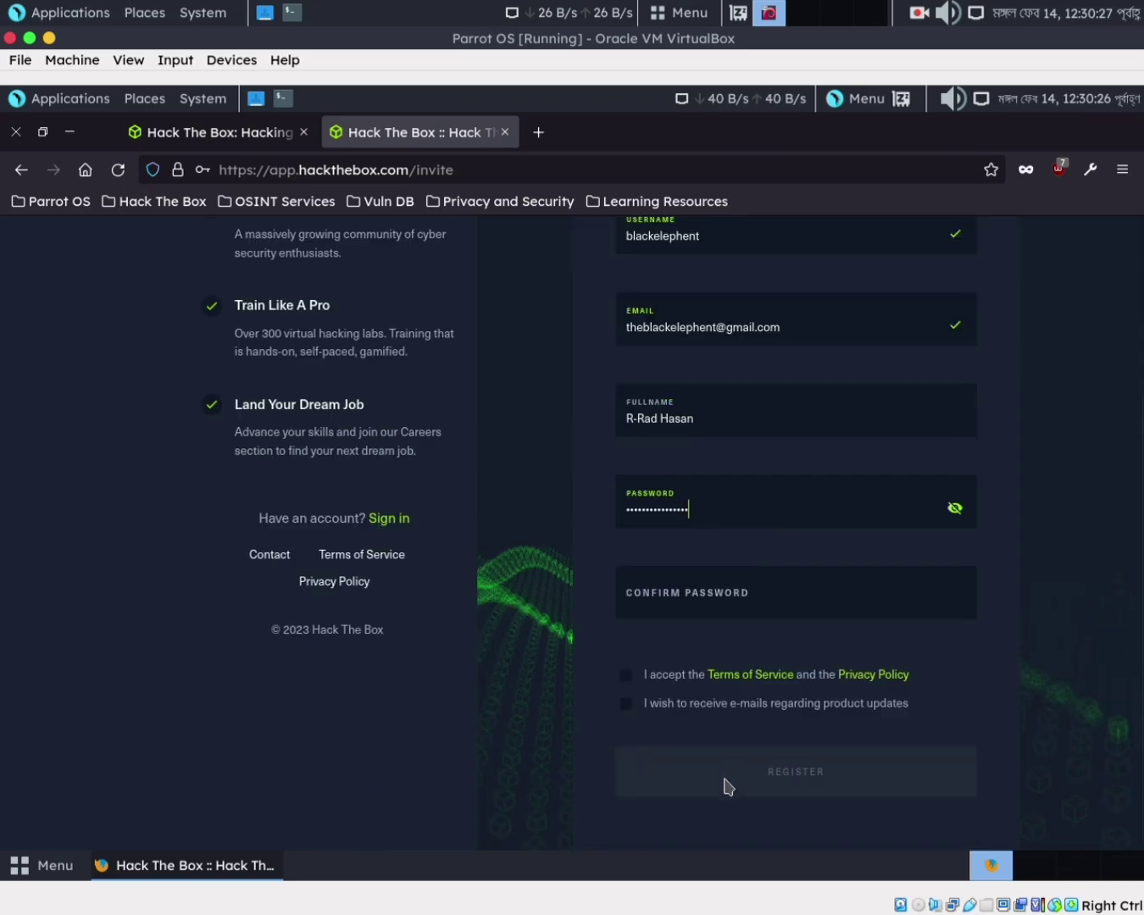
pyautogui.click(712, 599)
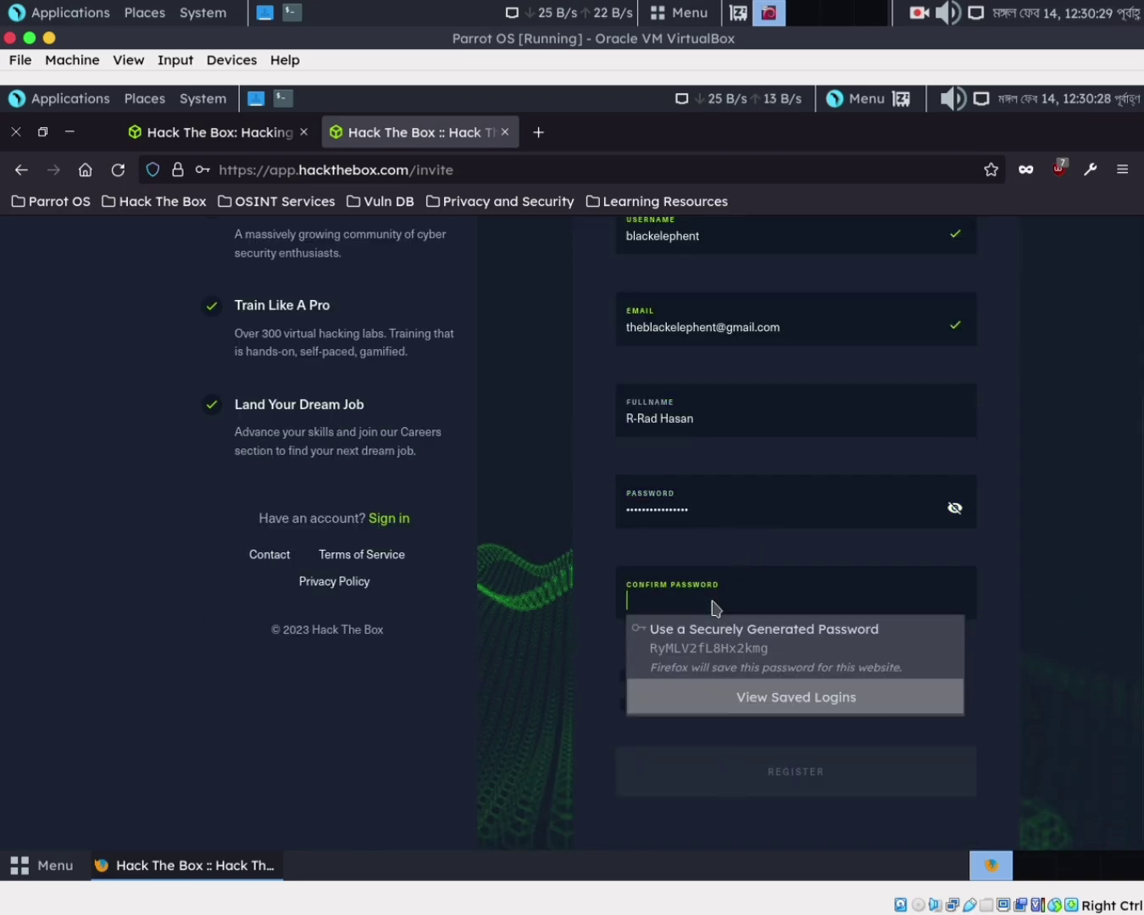
pyautogui.write('aaa')
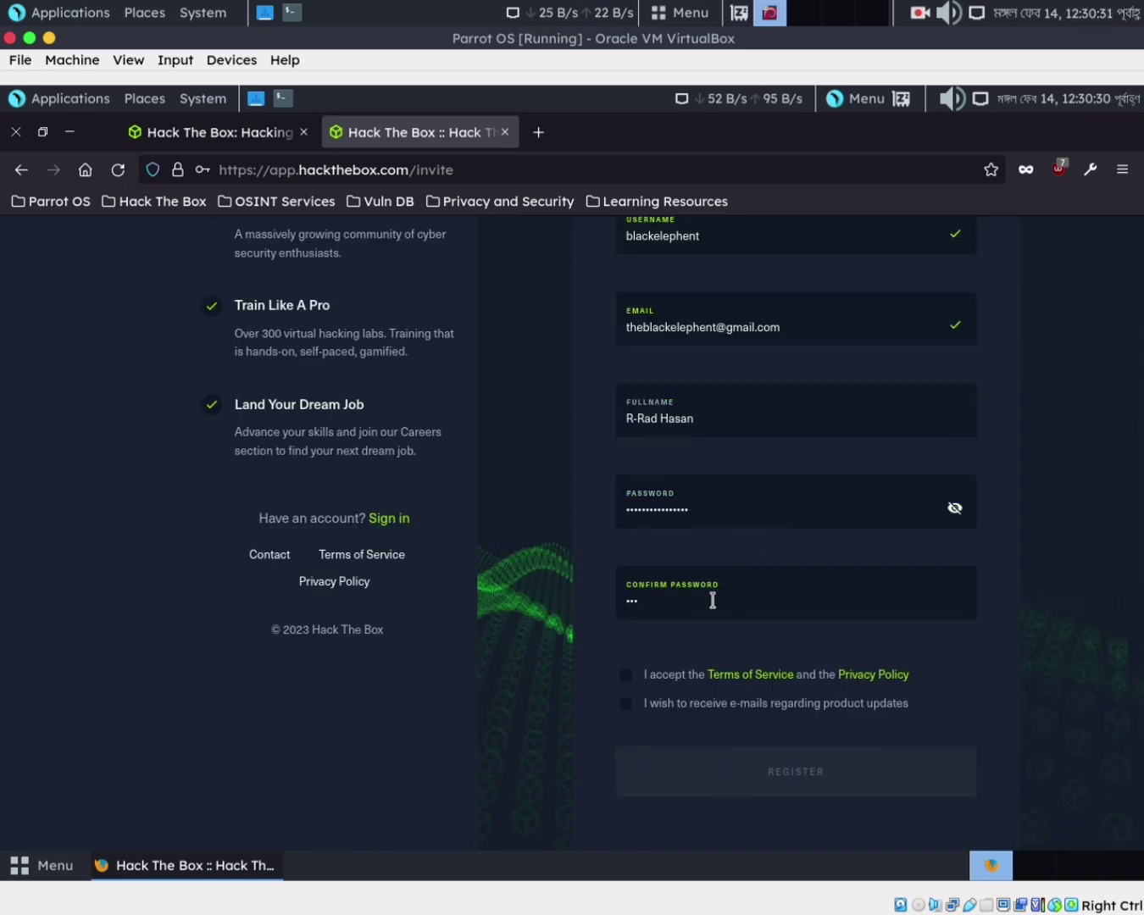
pyautogui.write('aaaaa')
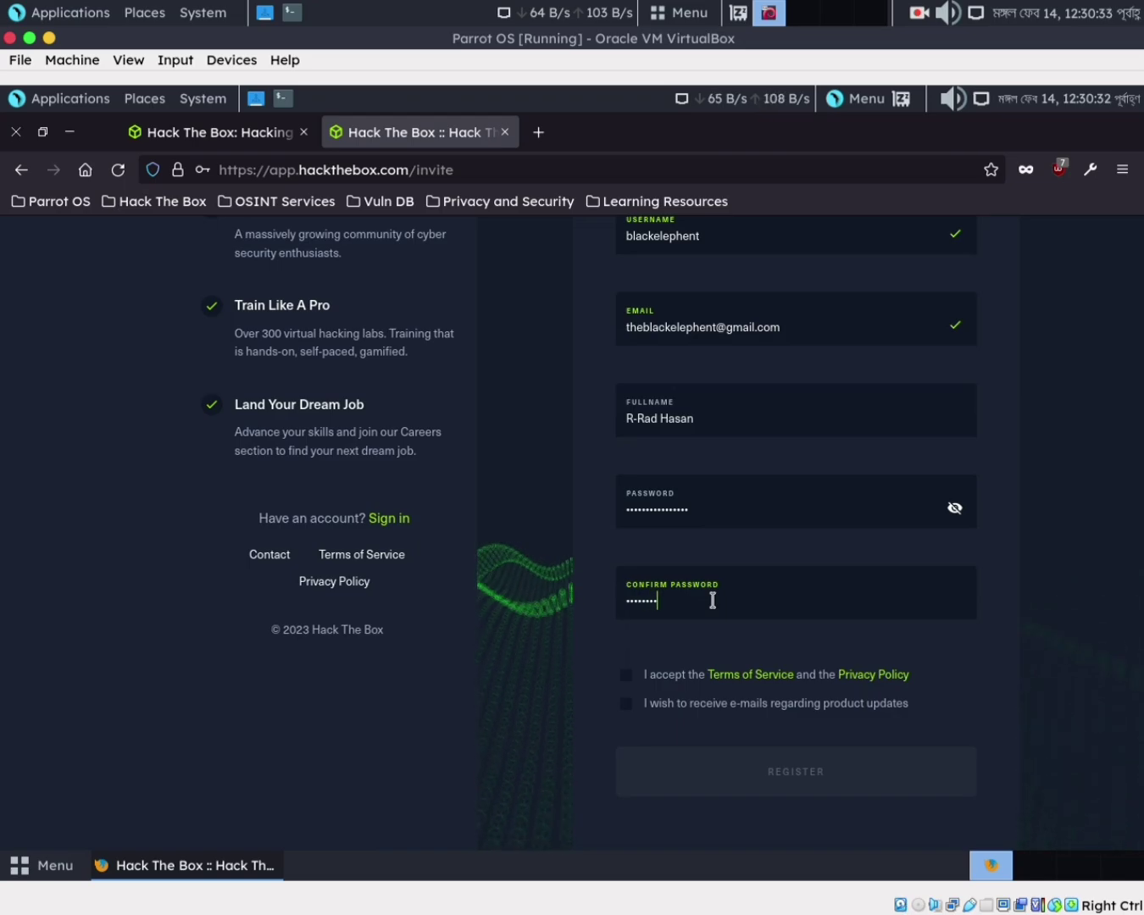
pyautogui.write('aaaa')
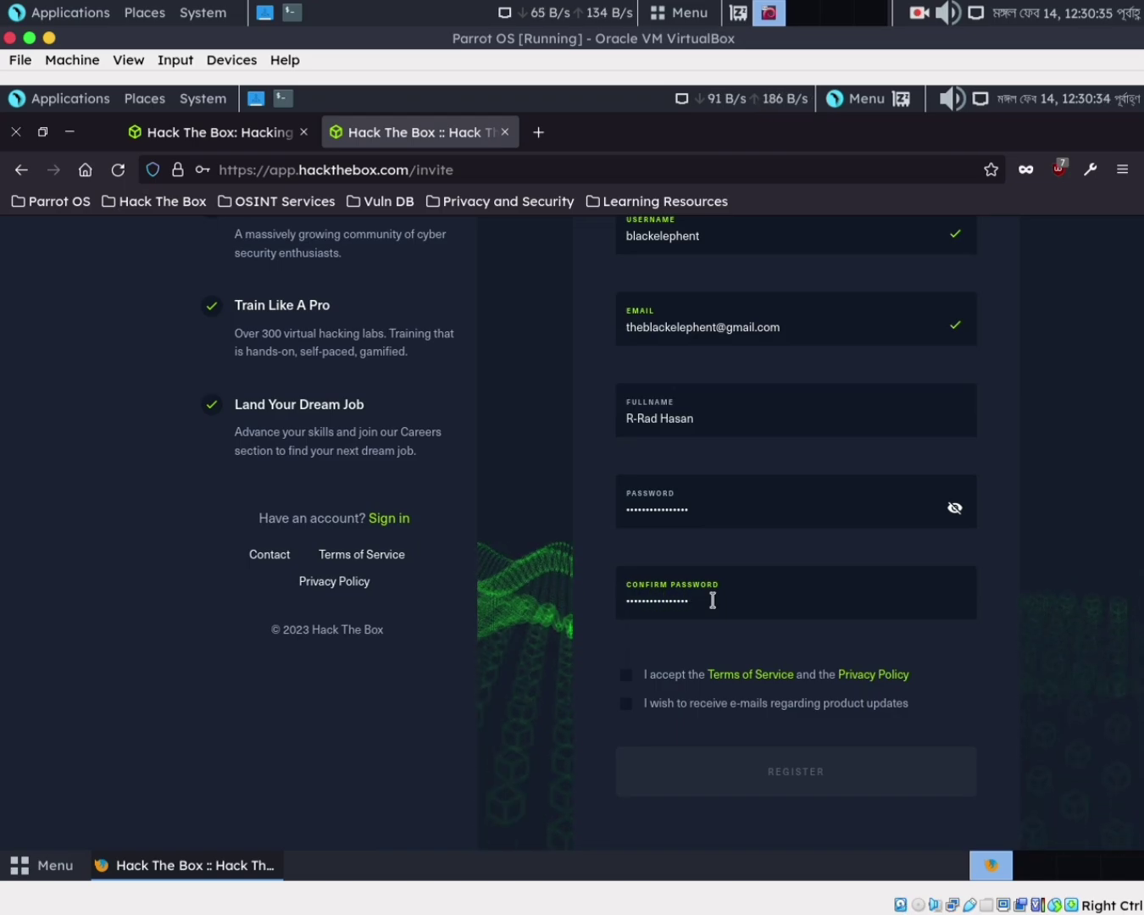
# Accept the terms, opt in to update e-mails, register, and save the login in Firefox
pyautogui.click(626, 677)
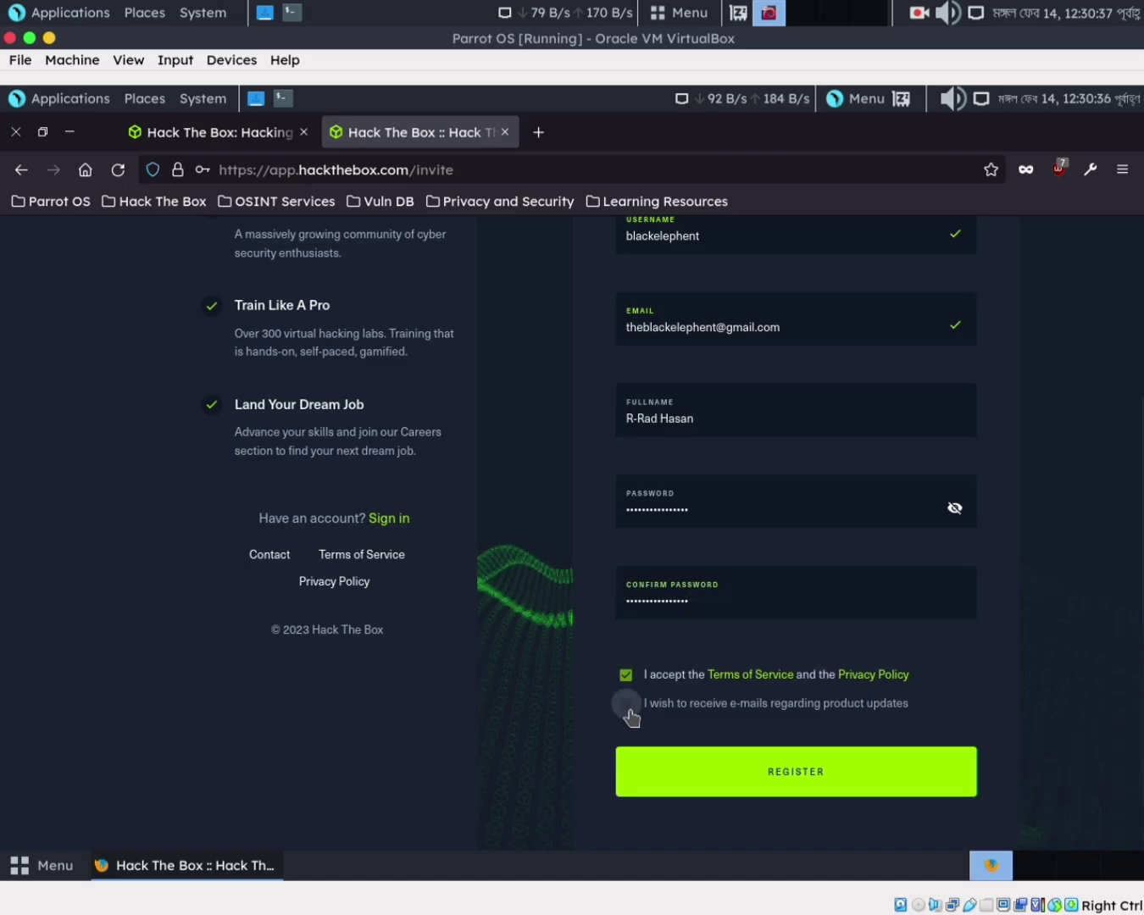
pyautogui.click(627, 707)
pyautogui.click(782, 799)
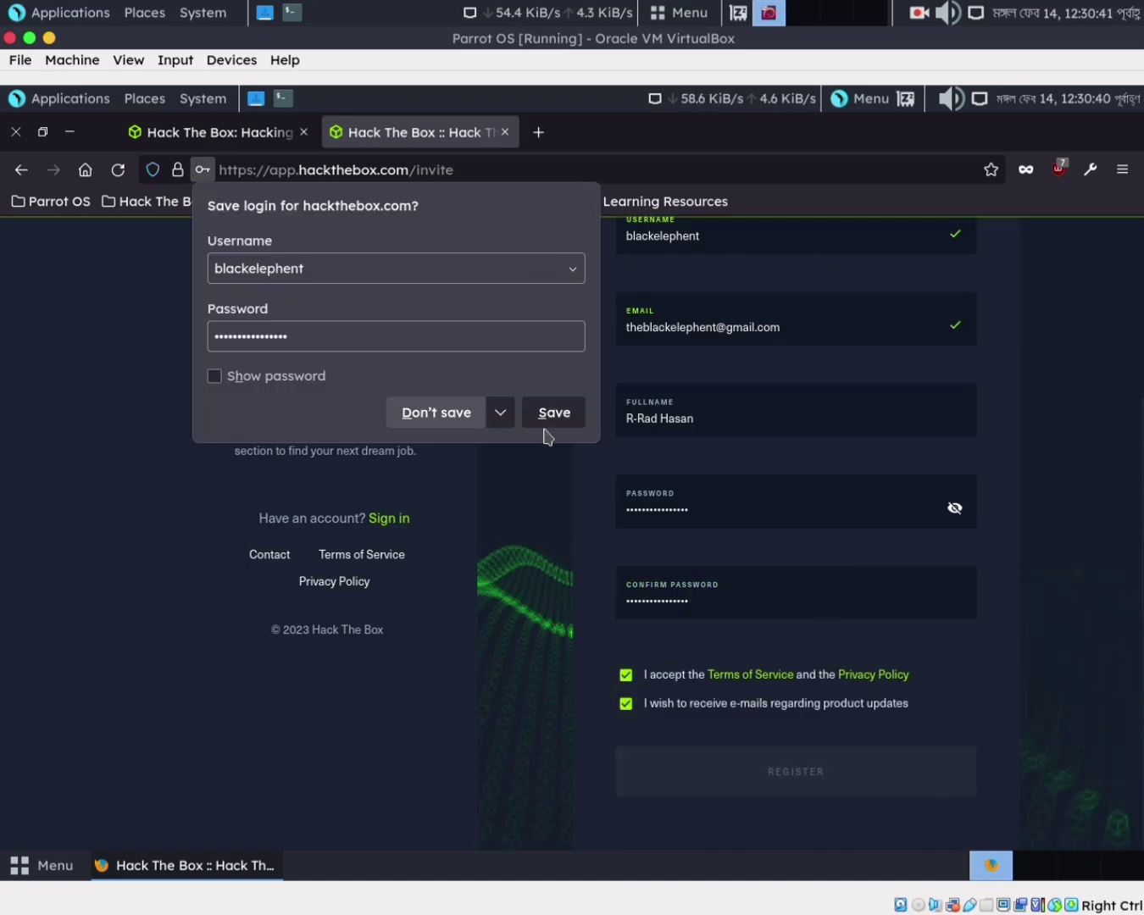
pyautogui.click(559, 423)
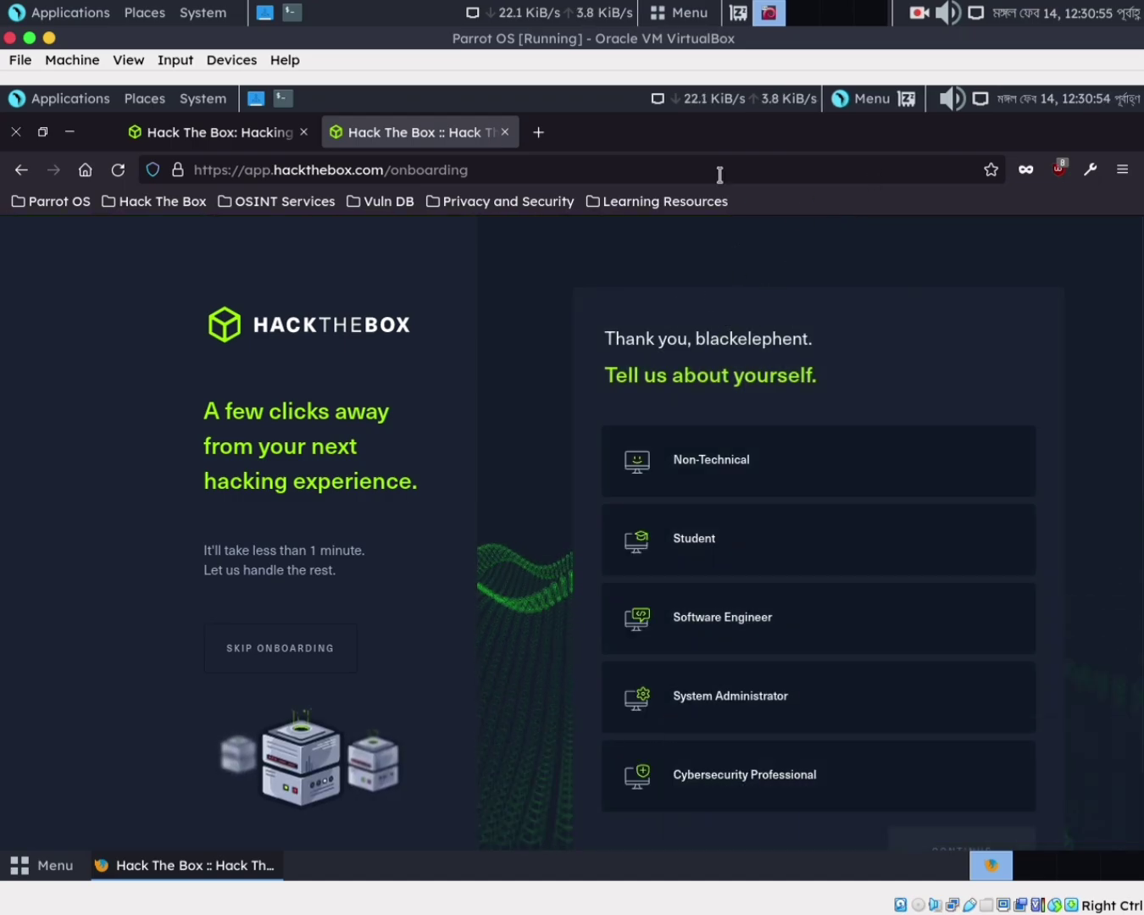
# Load gmail.com in a new browser tab
pyautogui.click(548, 140)
pyautogui.write('gma')
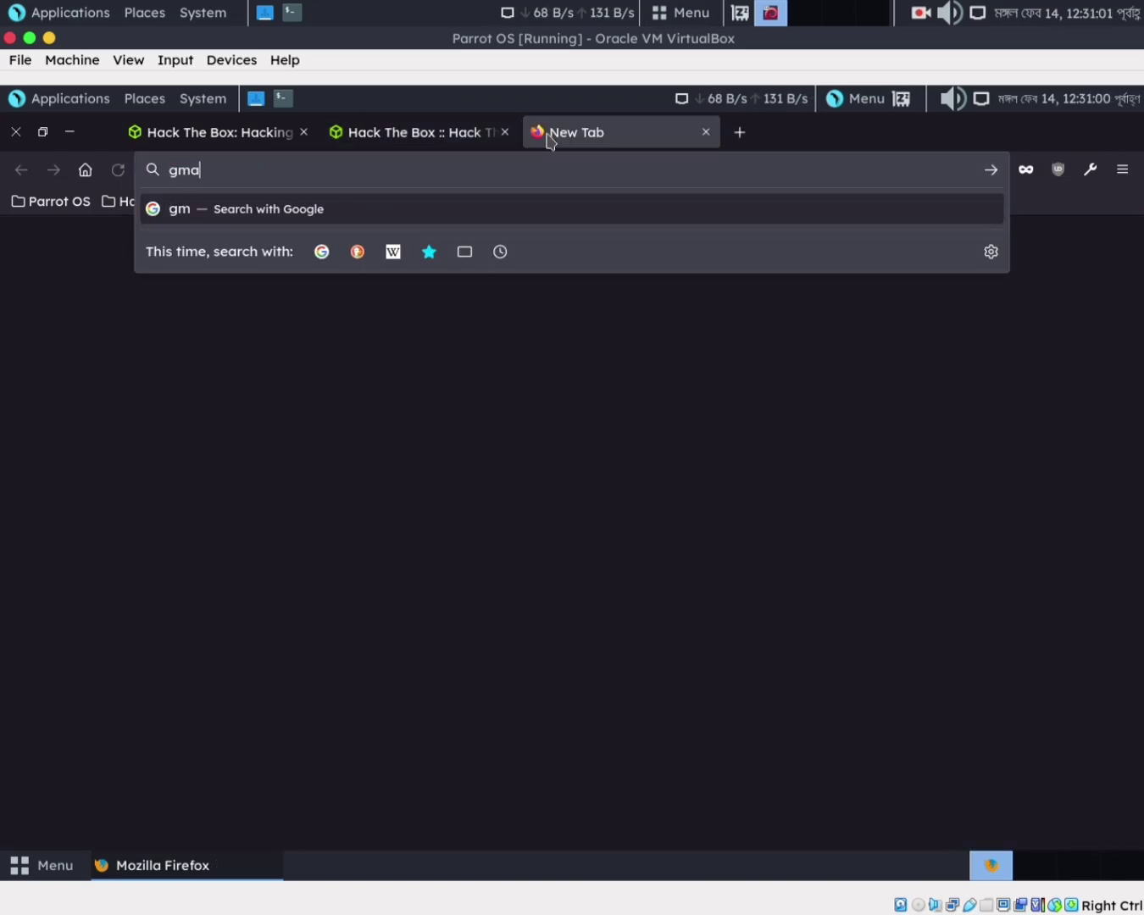
pyautogui.write('il.com')
pyautogui.press('Return')
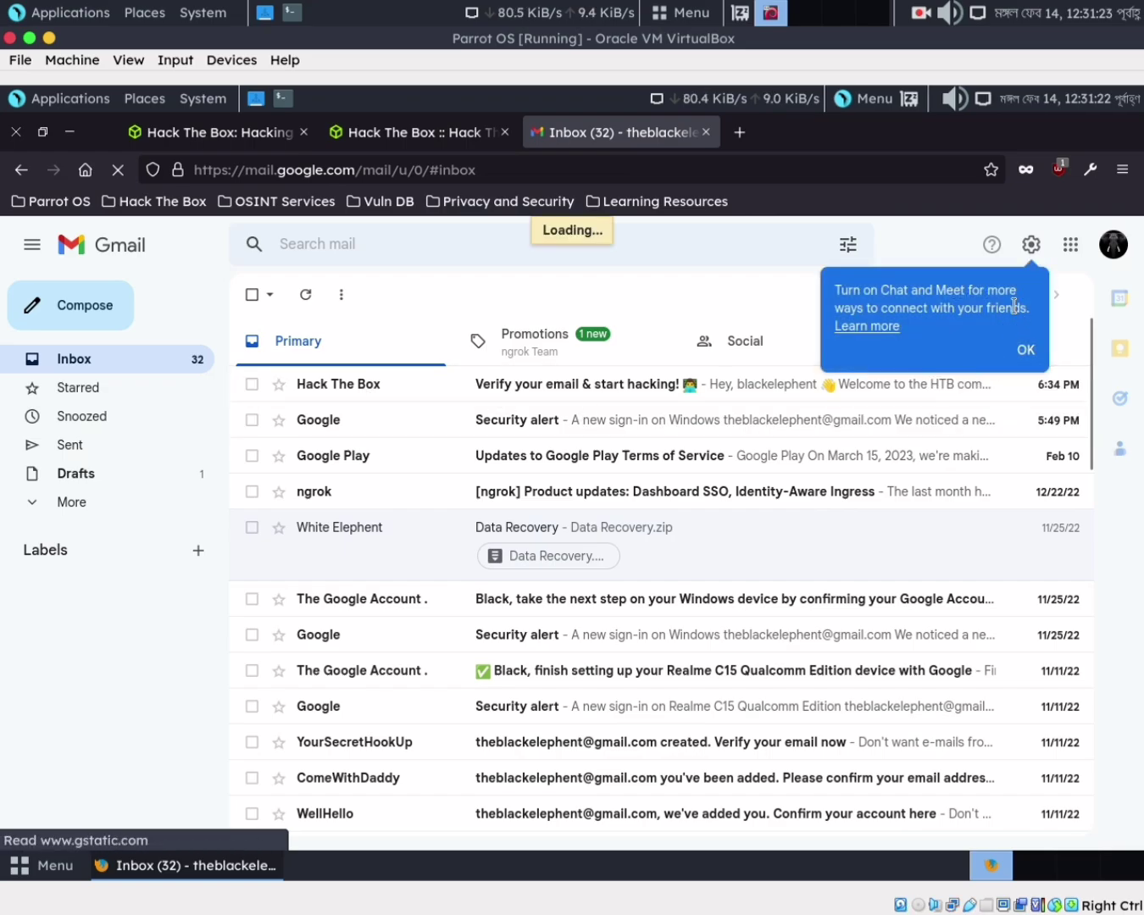
# Dismiss the Chat popup and confirm the address via the Hack The Box email's Verify Your Email link
pyautogui.click(1024, 350)
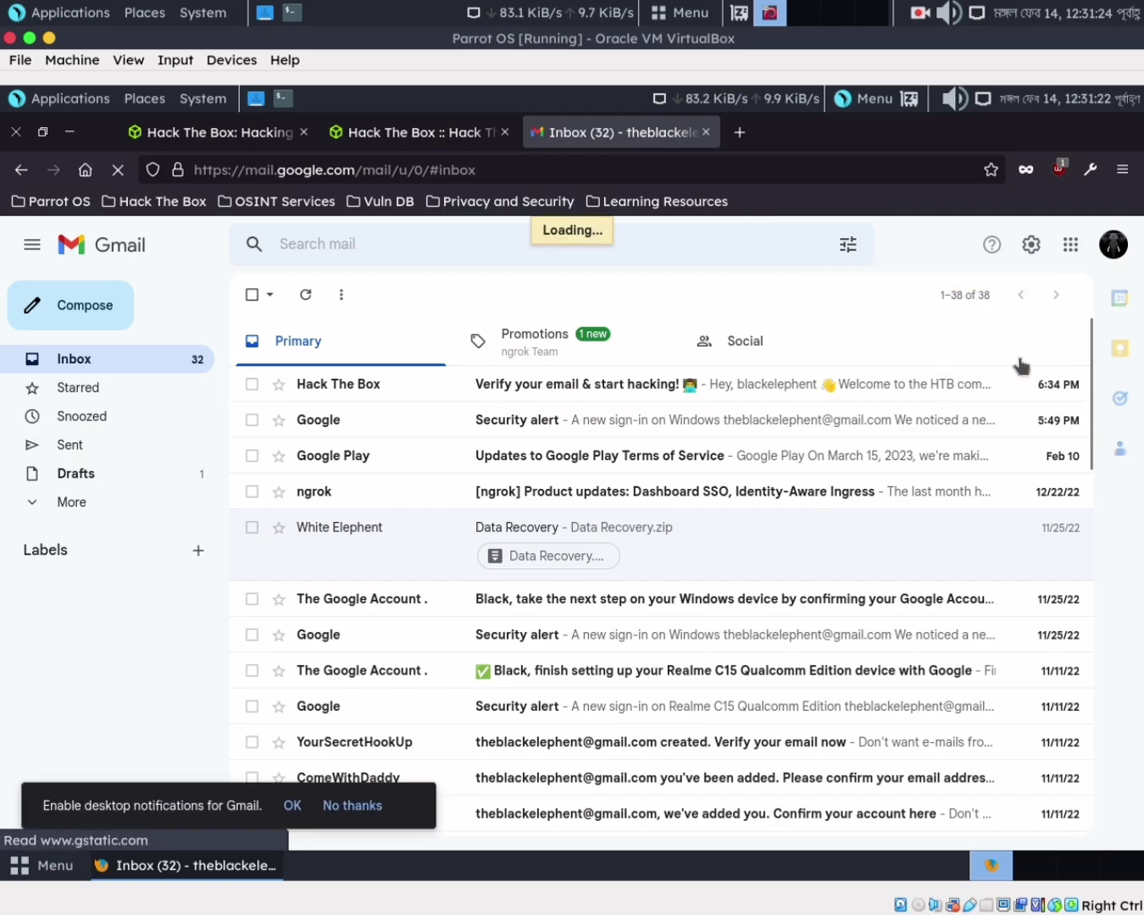
pyautogui.click(511, 386)
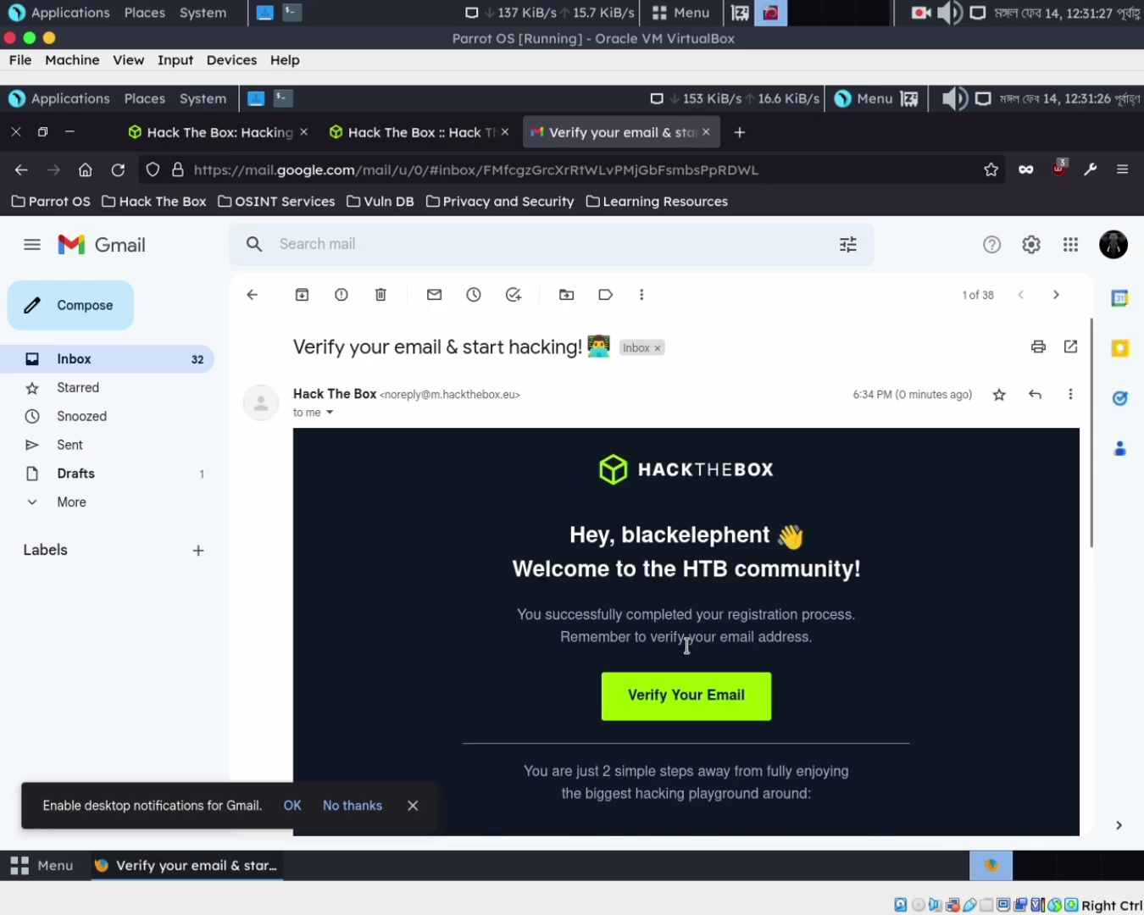
pyautogui.click(690, 695)
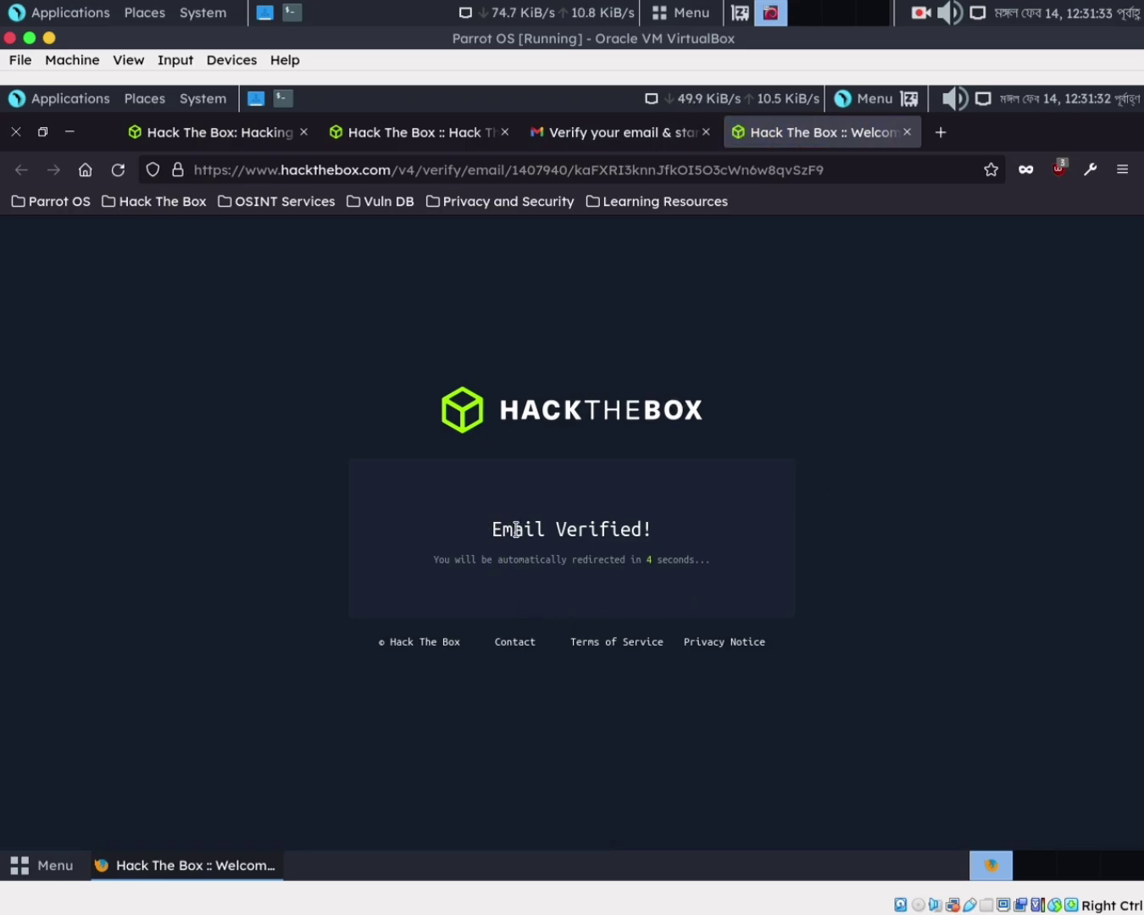
# Check the Email Verified! message, then go back to the onboarding tab
pyautogui.moveTo(516, 531); pyautogui.dragTo(716, 567)
pyautogui.click(400, 557)
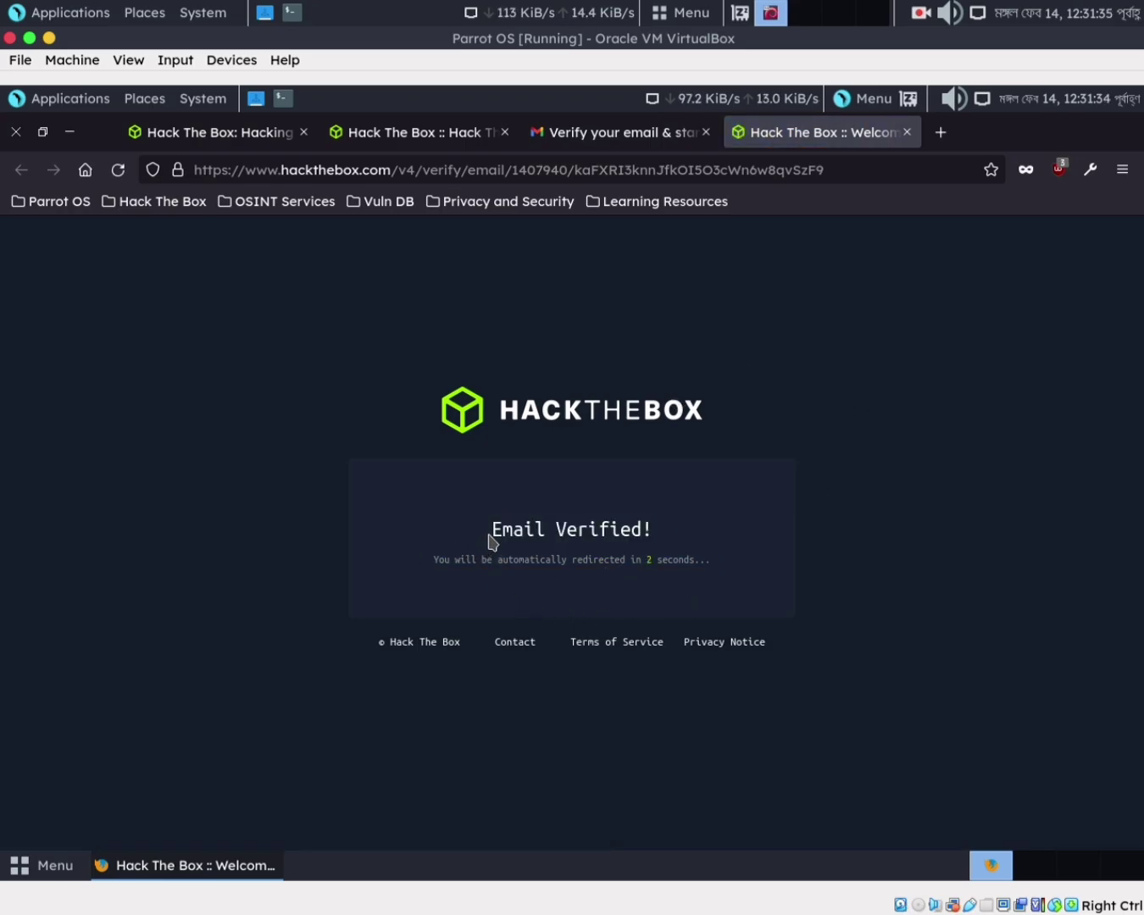
pyautogui.doubleClick(517, 531)
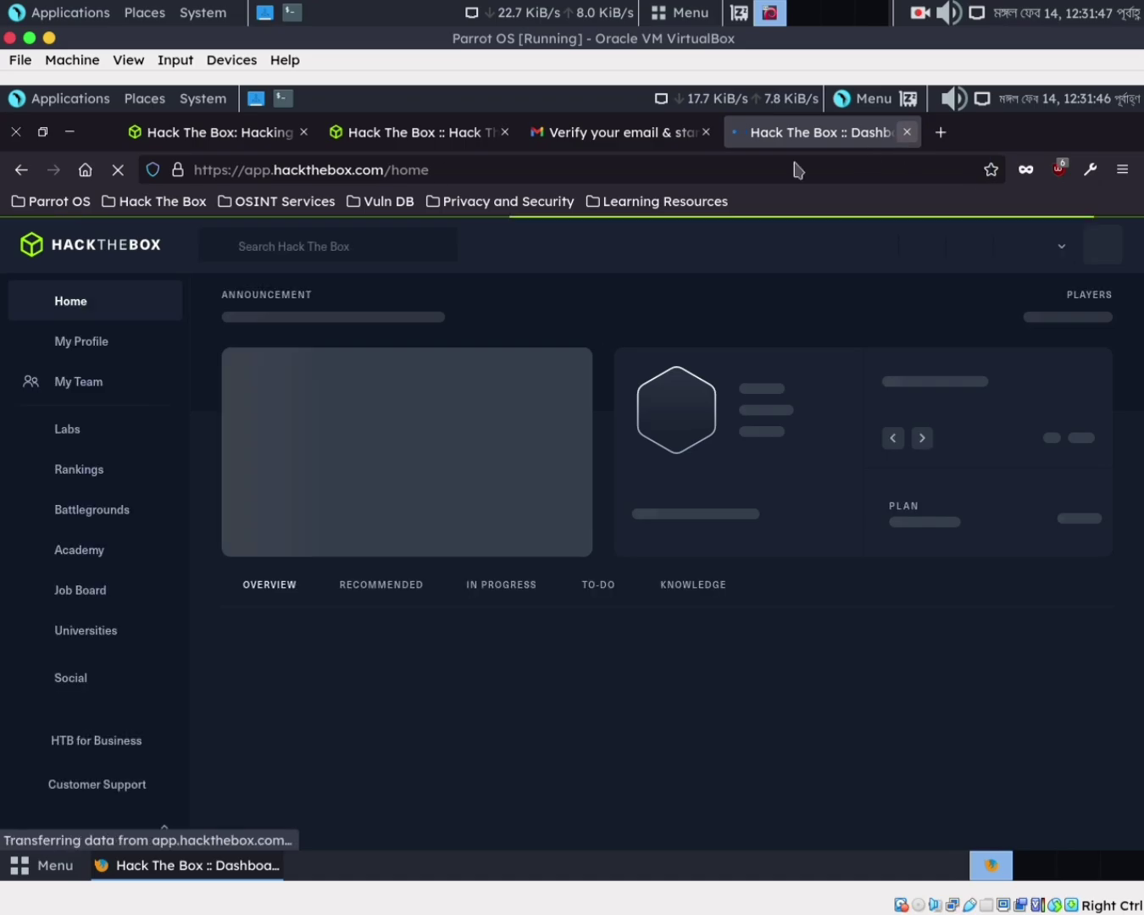
pyautogui.click(400, 143)
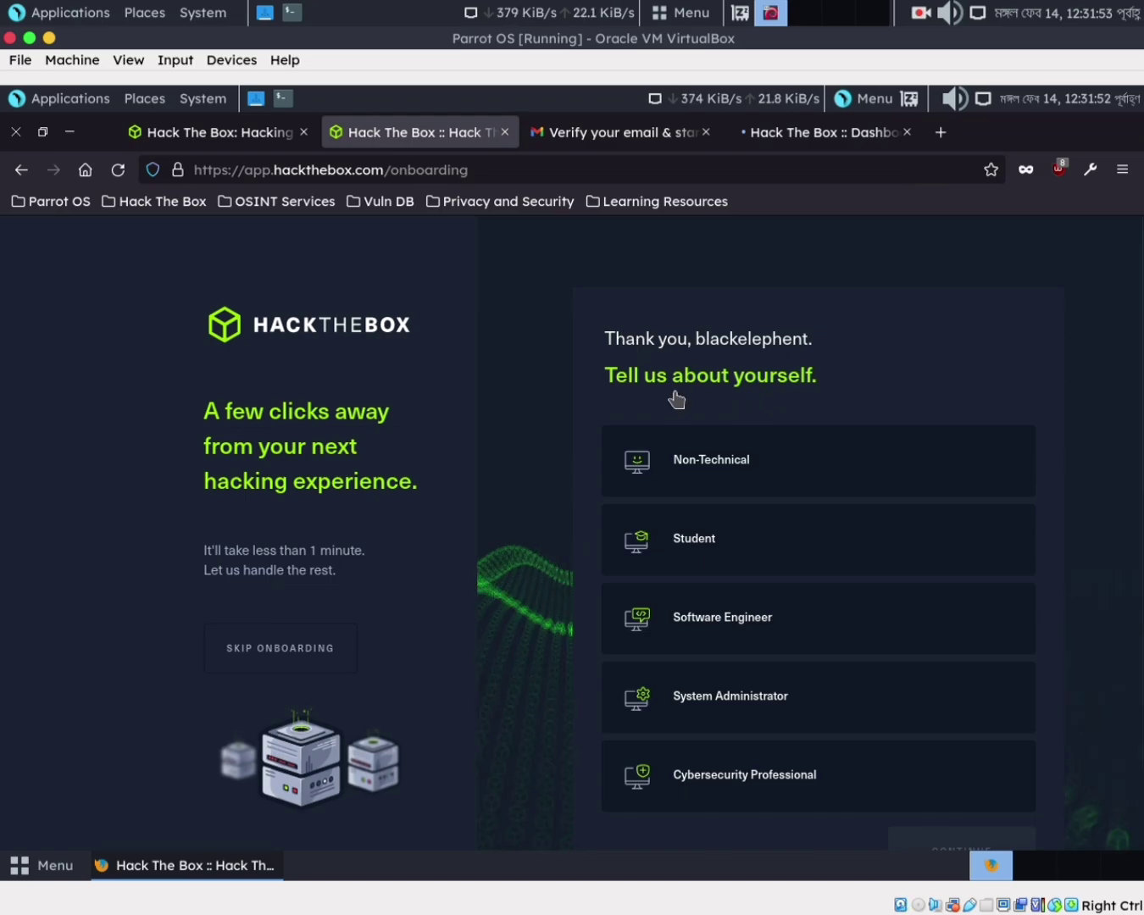
# Choose Student as the role on the onboarding page
pyautogui.scroll(-2, 676, 399)
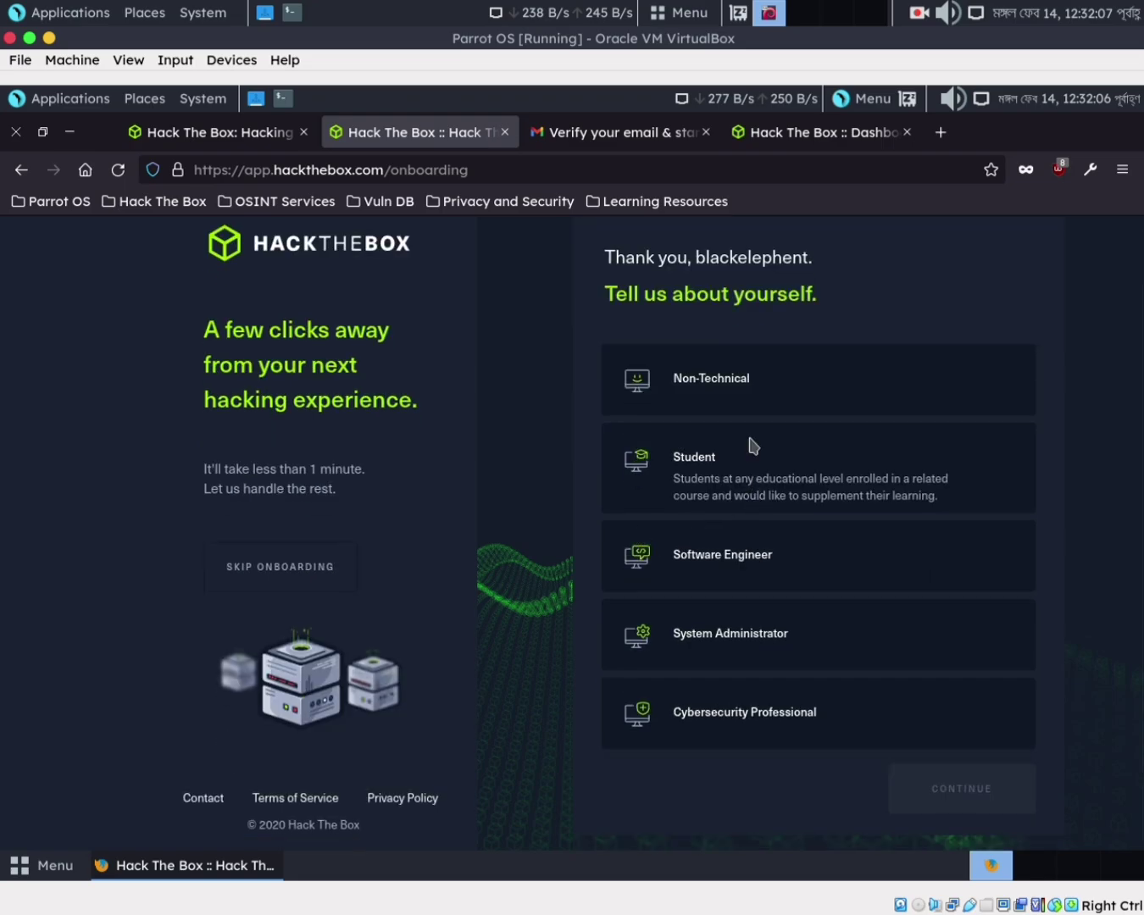
pyautogui.click(711, 482)
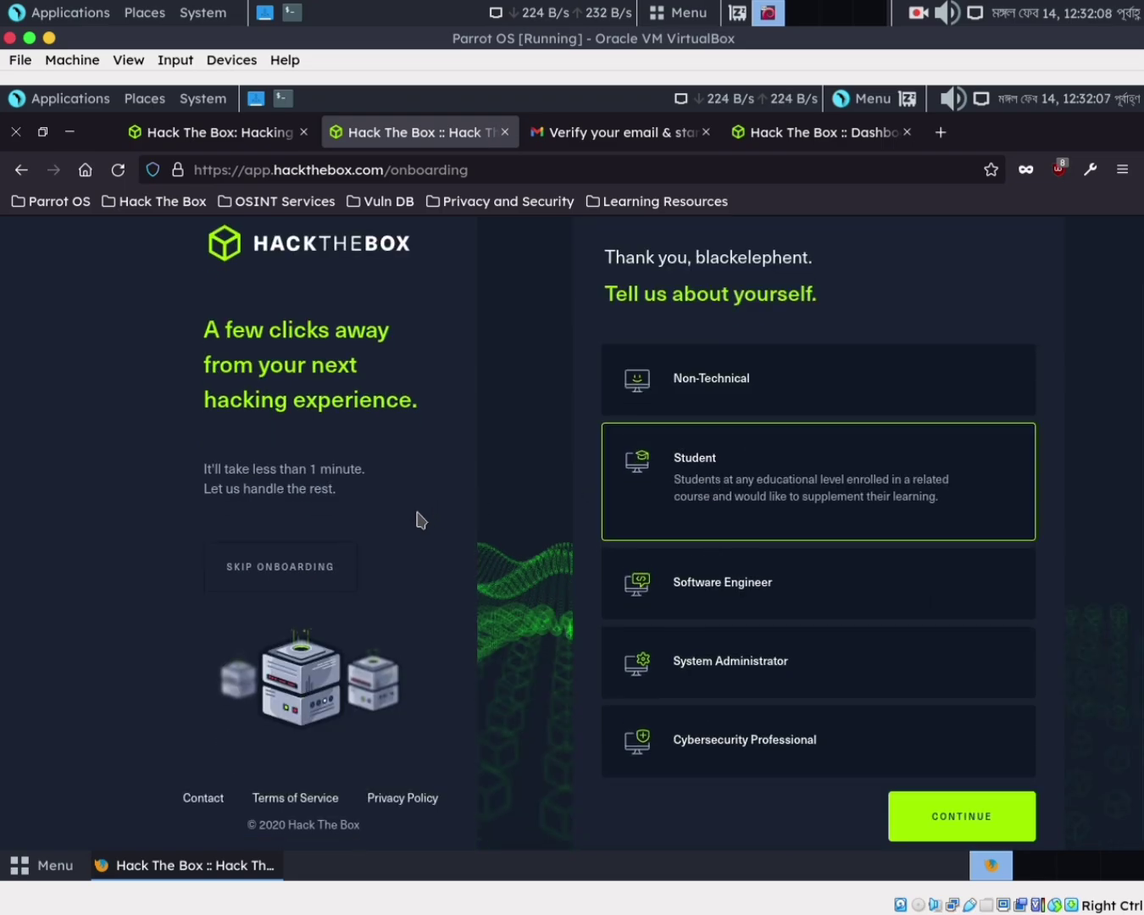
pyautogui.click(937, 816)
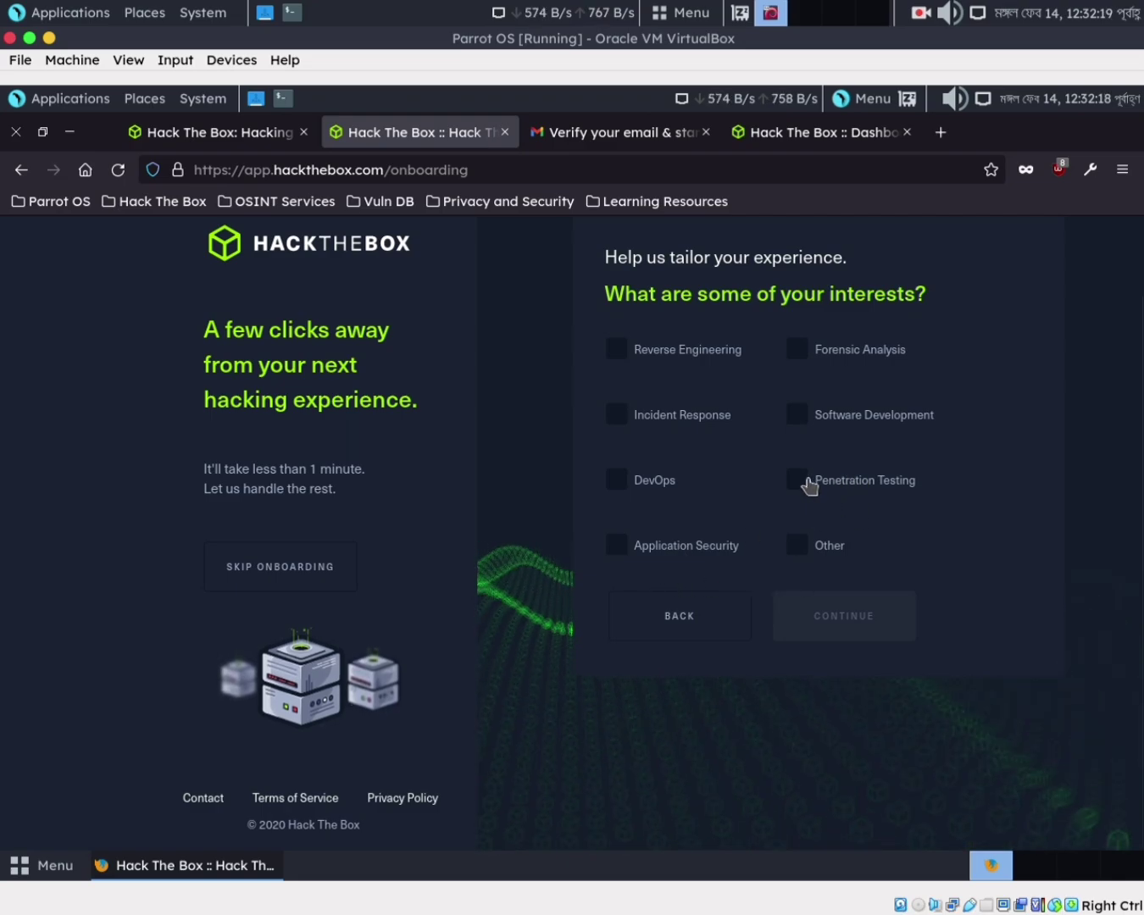
# Pick Penetration Testing, Reverse Engineering, DevOps, Incident Response and Software Development interests, then complete onboarding
pyautogui.click(800, 480)
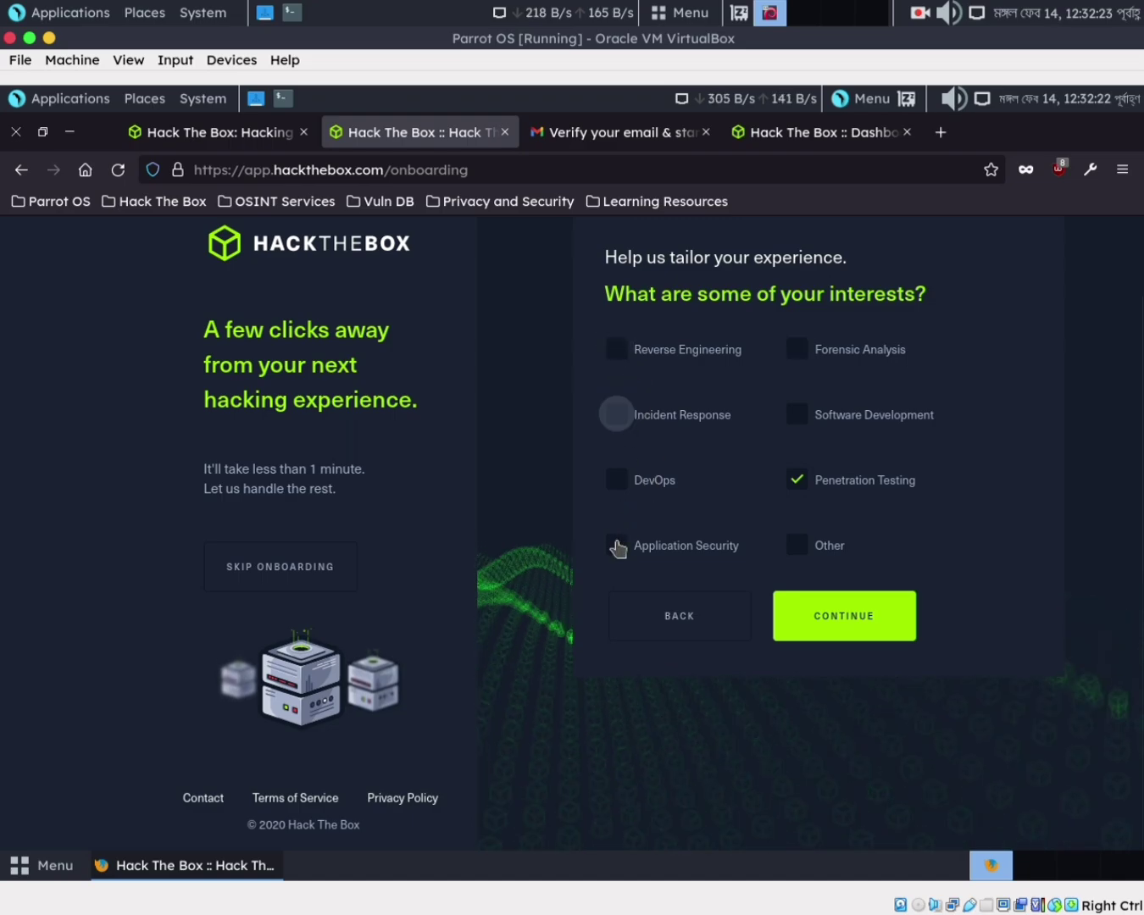
pyautogui.click(615, 356)
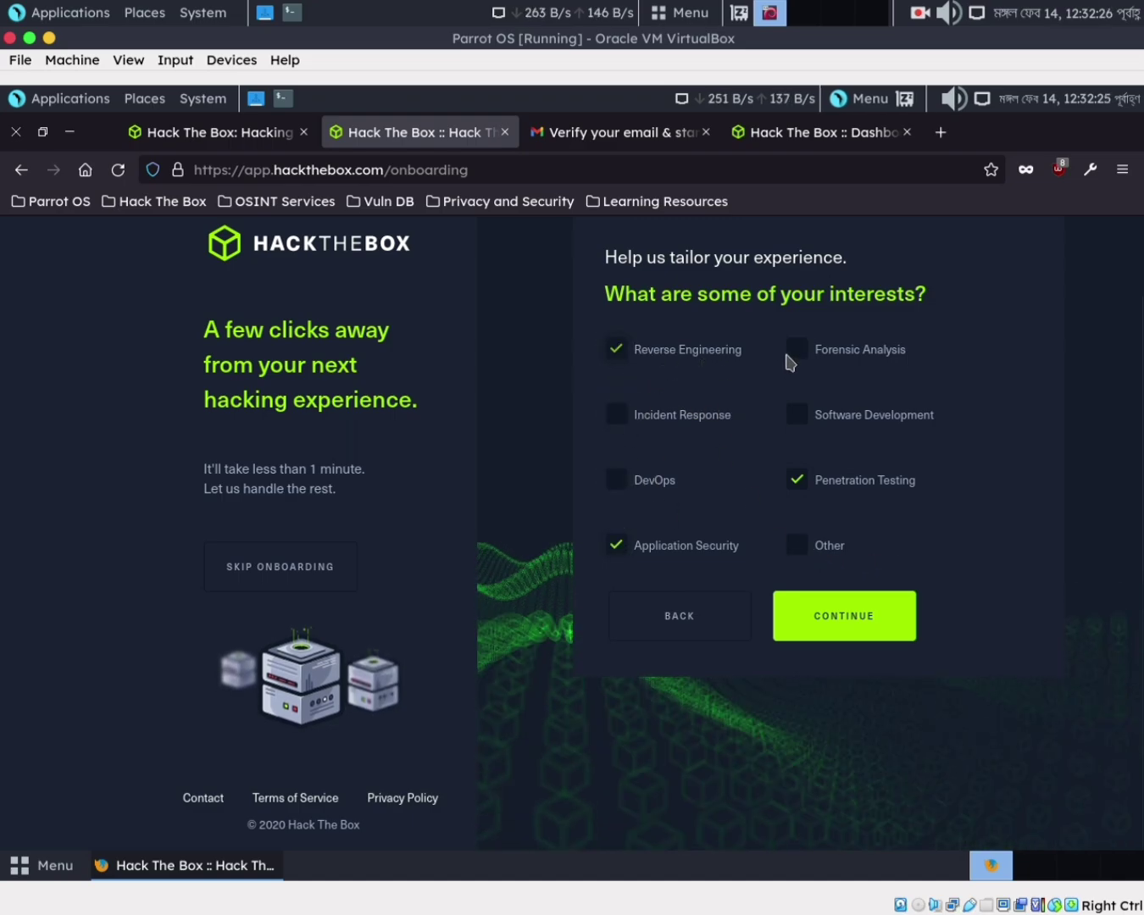
pyautogui.click(616, 473)
pyautogui.click(624, 422)
pyautogui.click(784, 420)
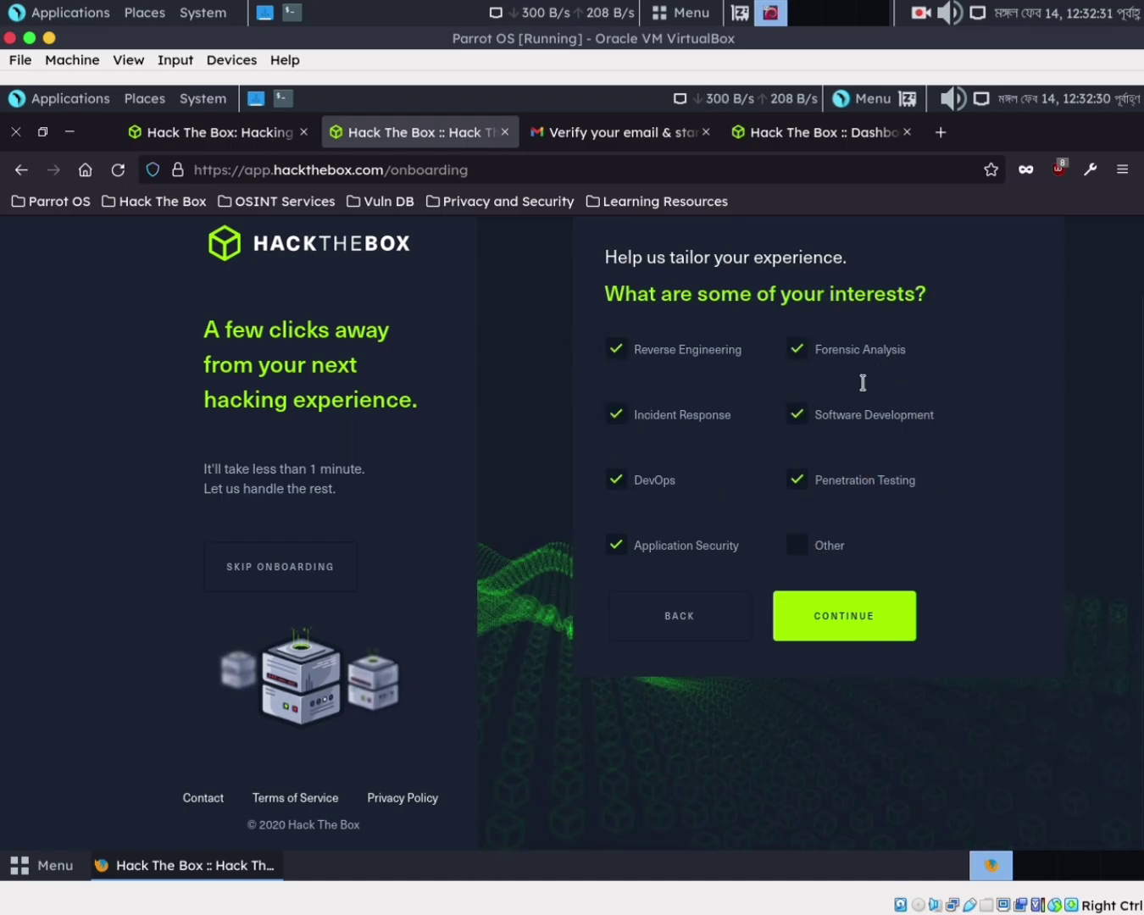
pyautogui.click(862, 620)
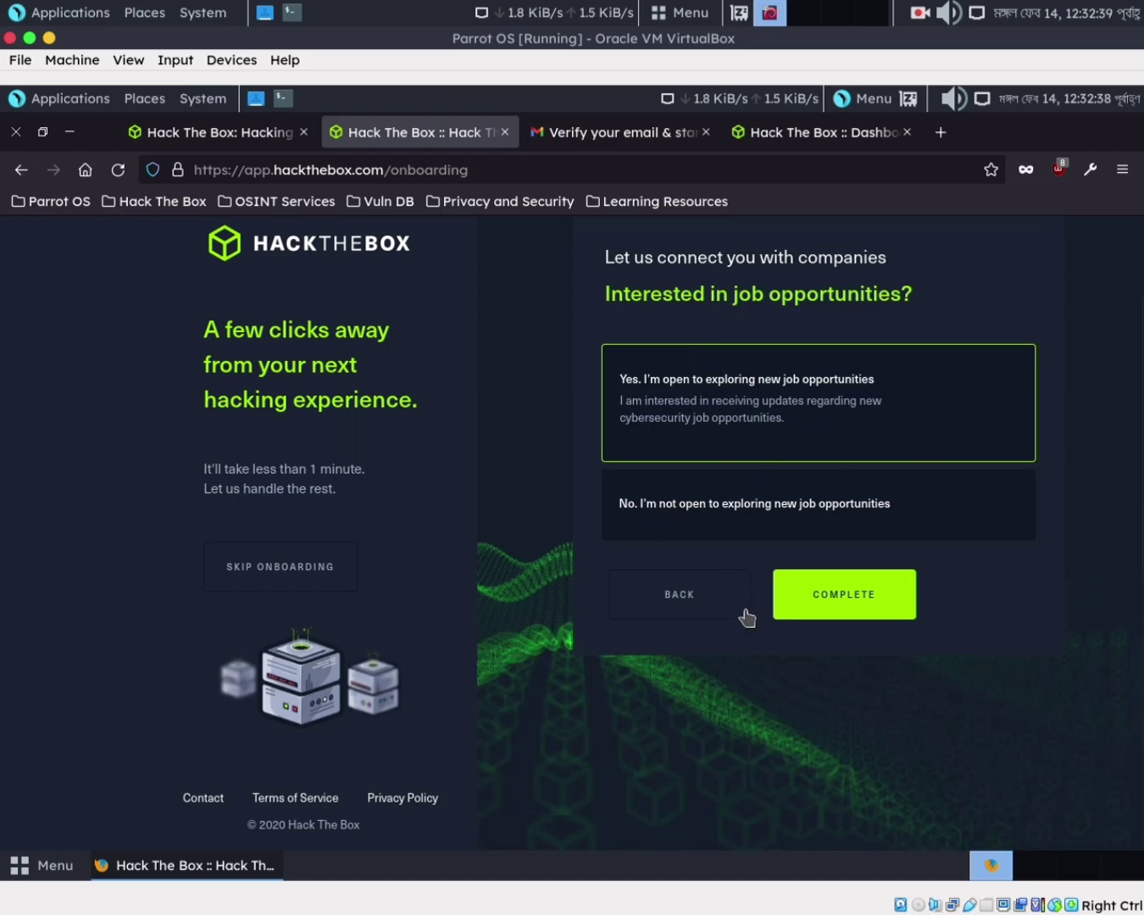
pyautogui.click(817, 595)
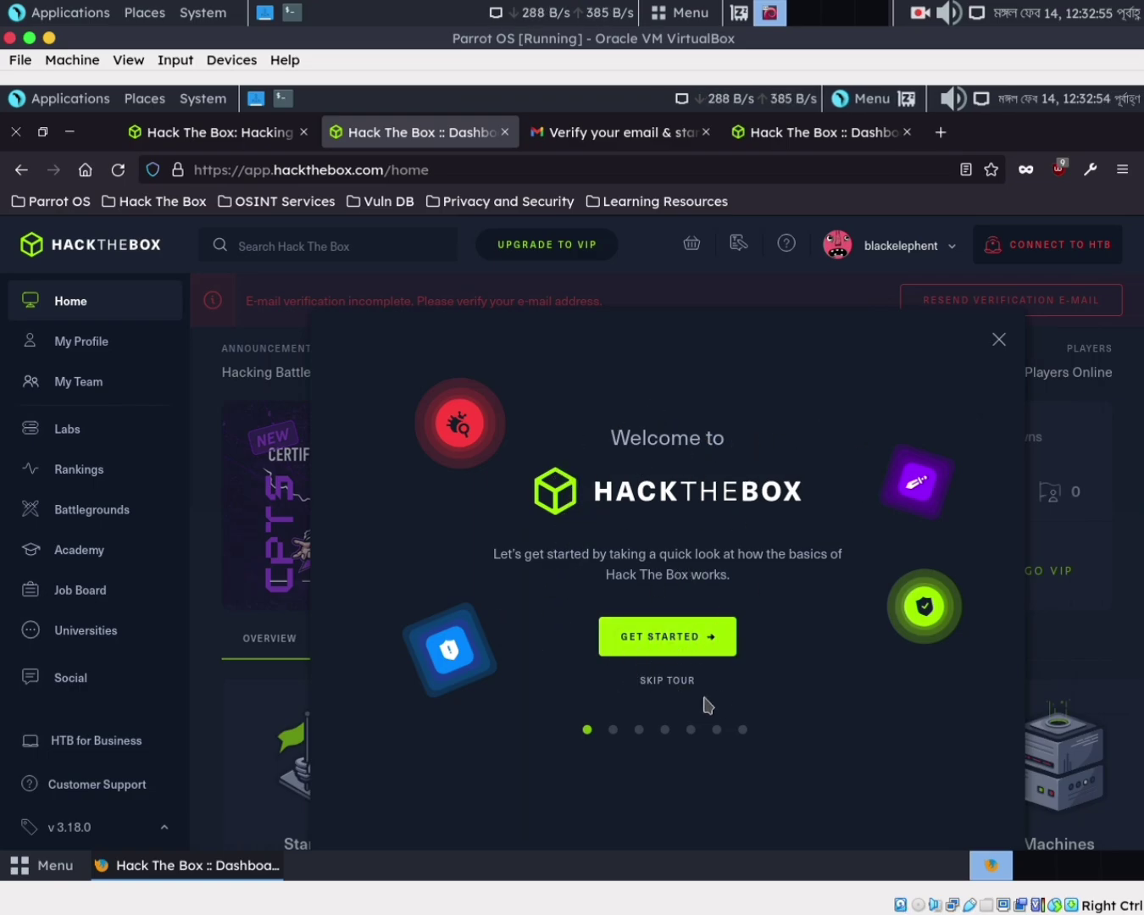
# Close the welcome tour and Recommended paths pop-up, then return to the second dashboard tab
pyautogui.click(700, 646)
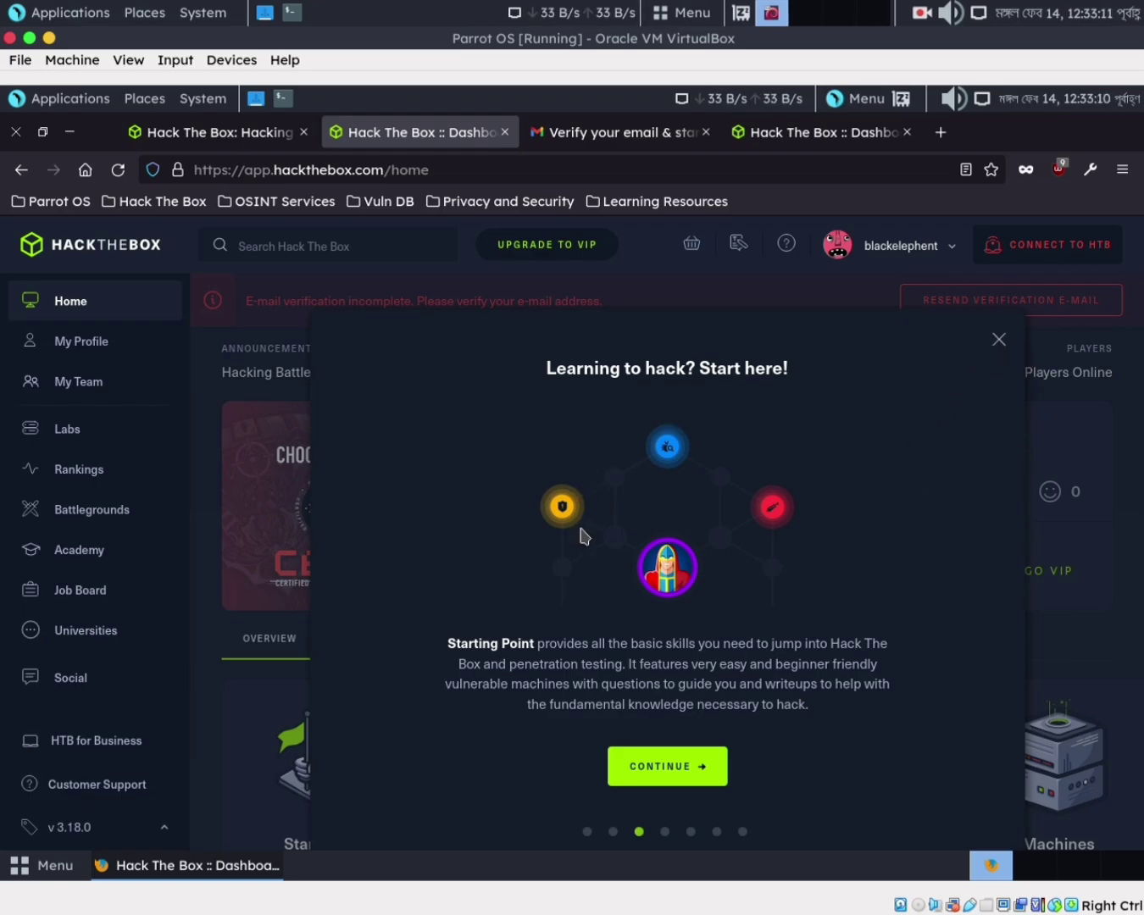
pyautogui.press('Escape')
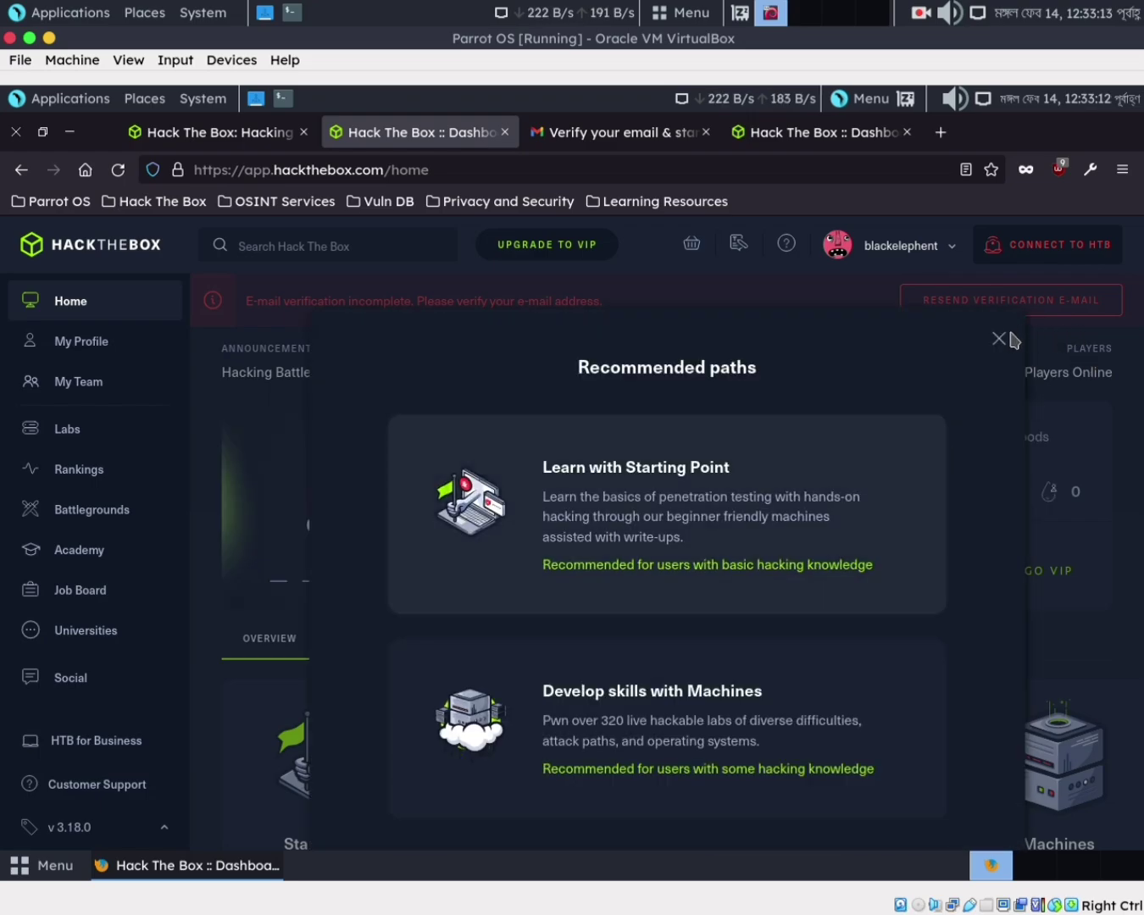
pyautogui.click(999, 339)
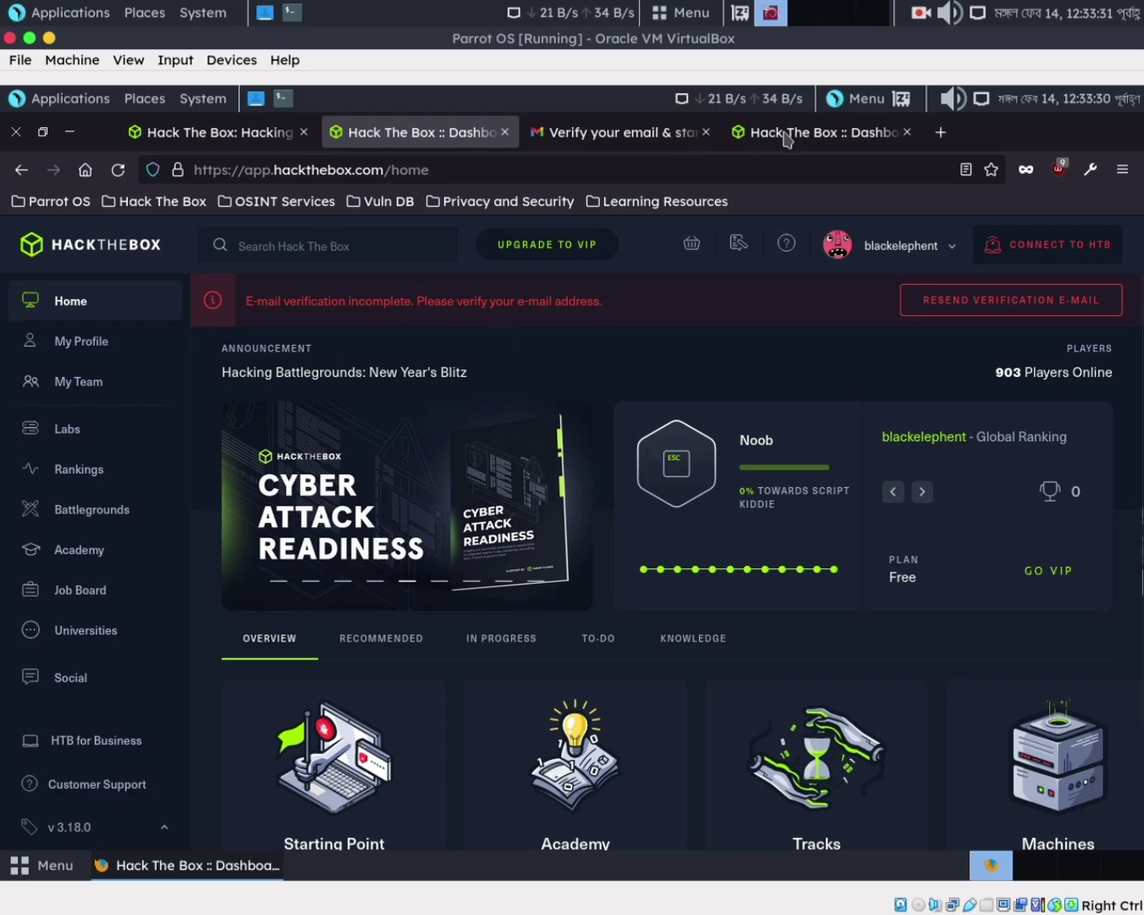
pyautogui.hotkey('ctrl', 'Tab')
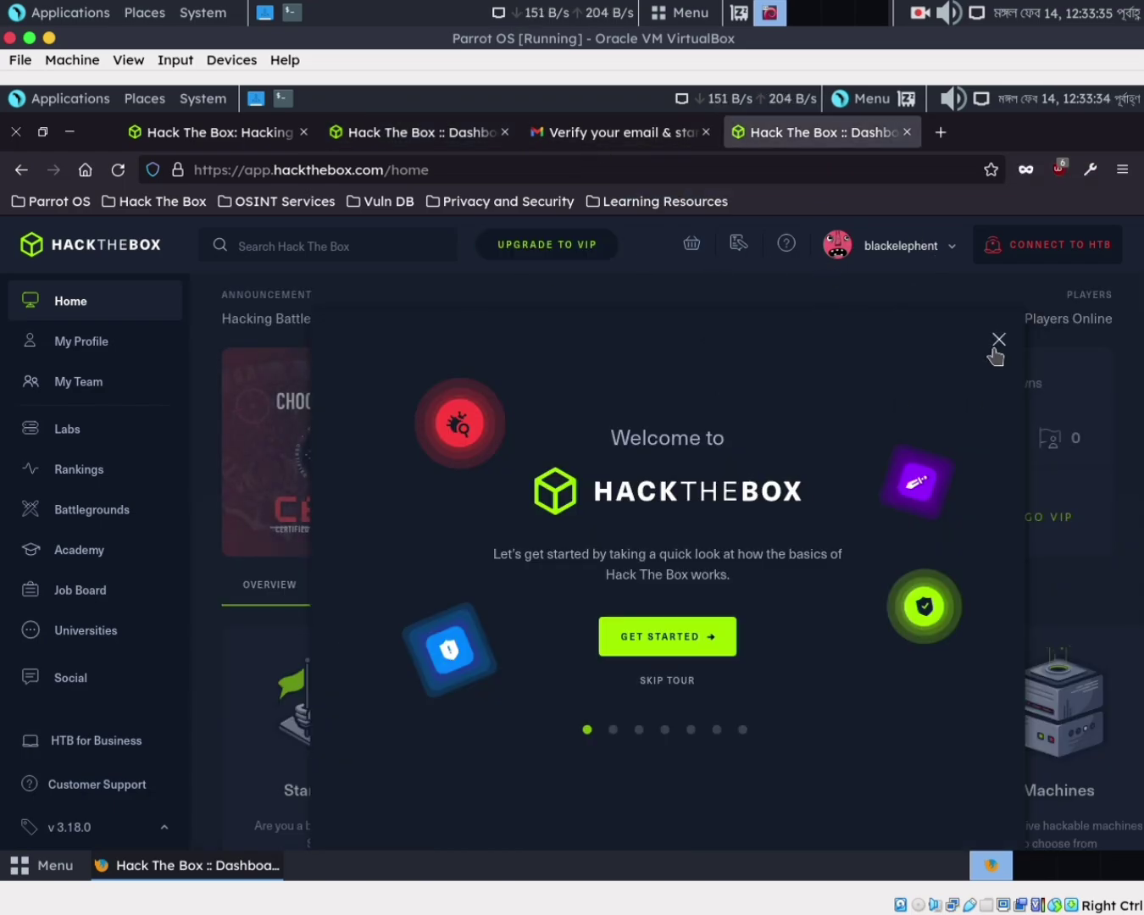
pyautogui.click(415, 140)
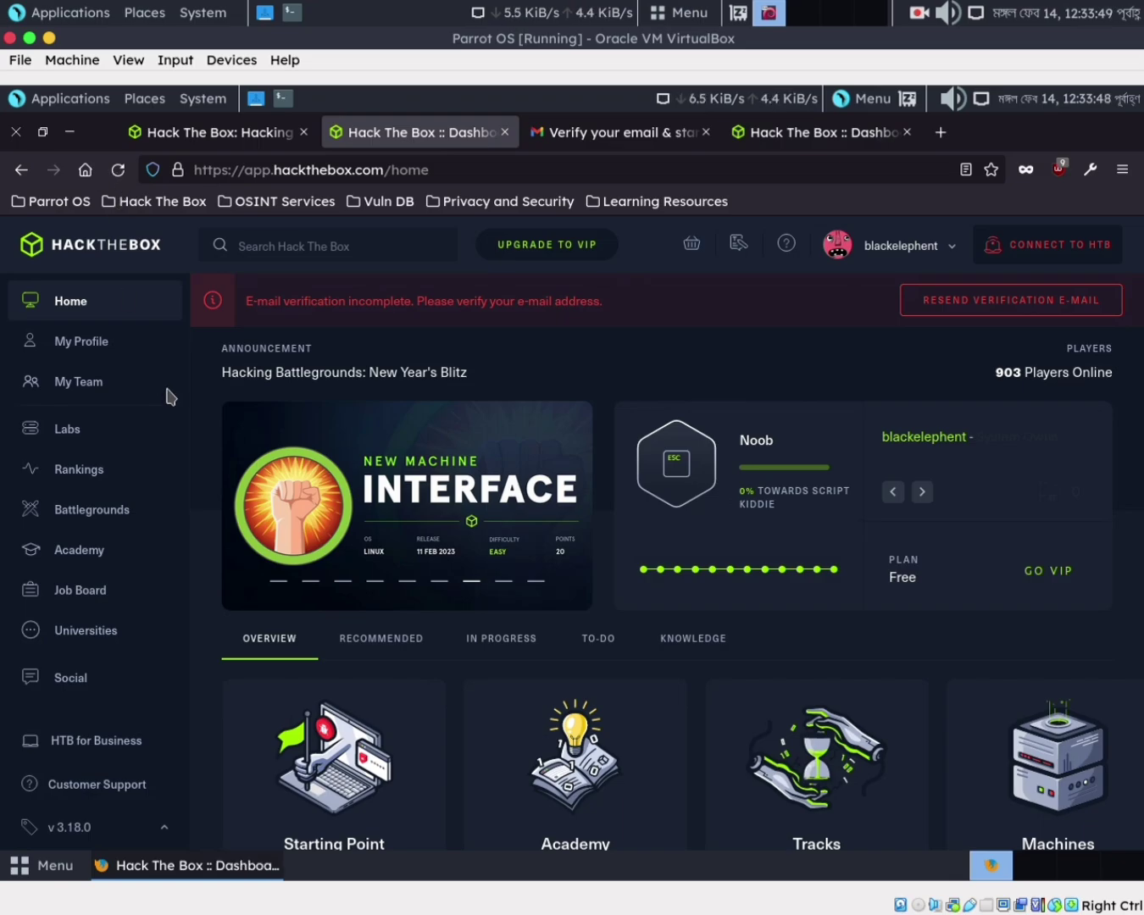
# Re-request the verification e-mail, dismiss the network error, and check Gmail and the dashboard tabs
pyautogui.click(949, 305)
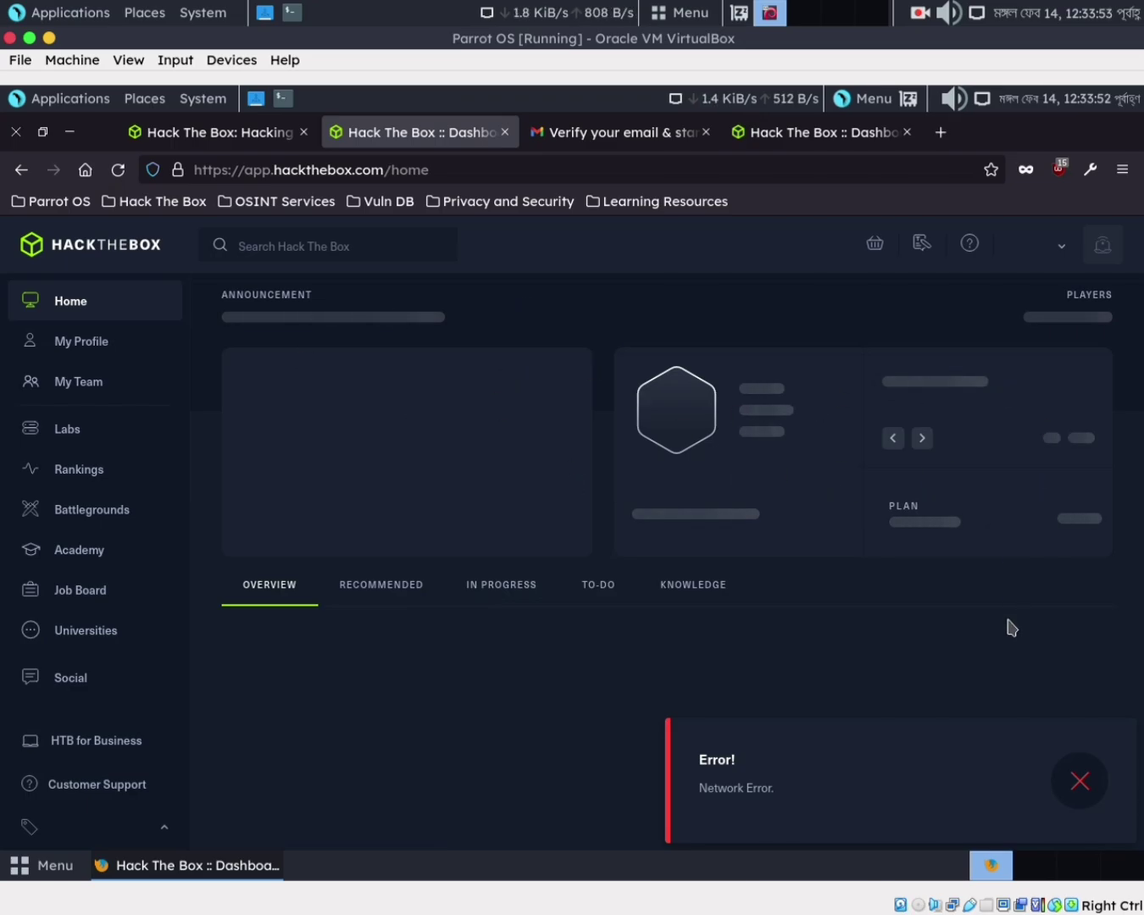
pyautogui.click(1086, 782)
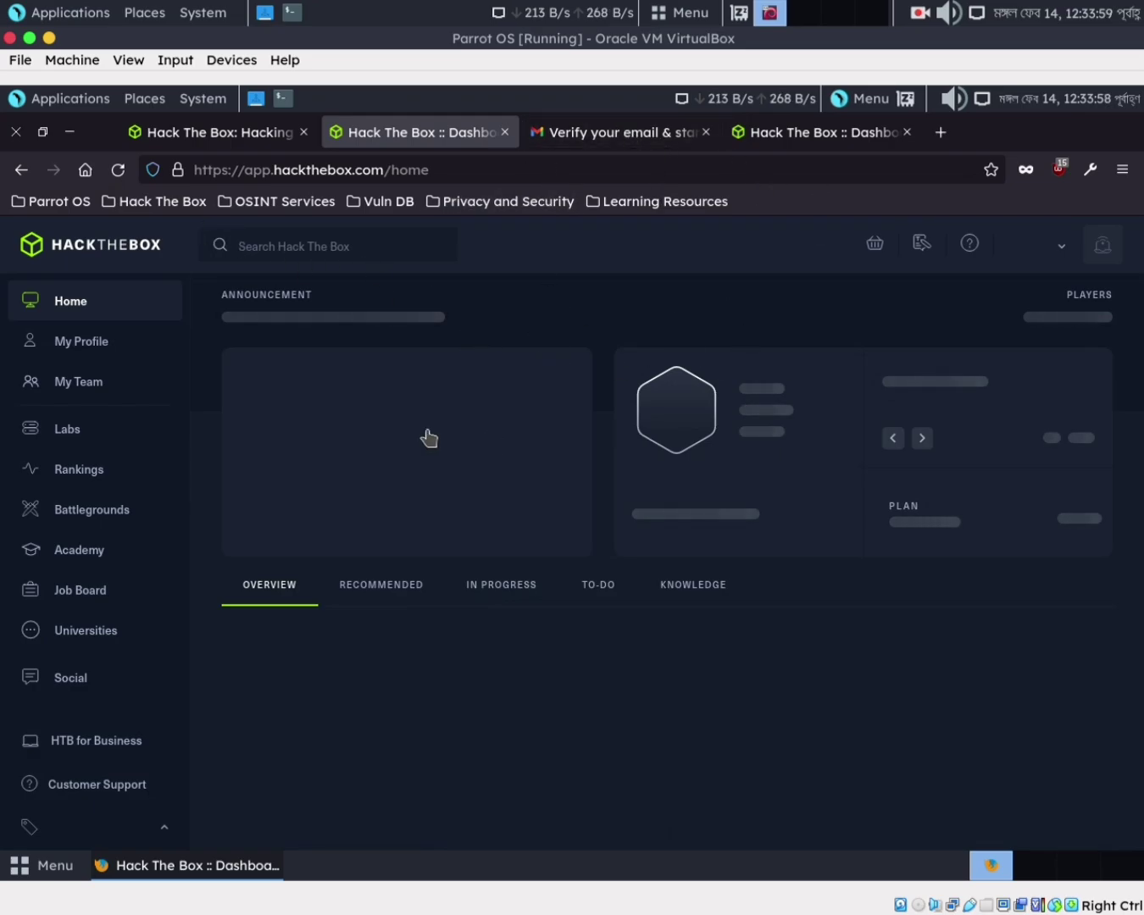
pyautogui.click(607, 139)
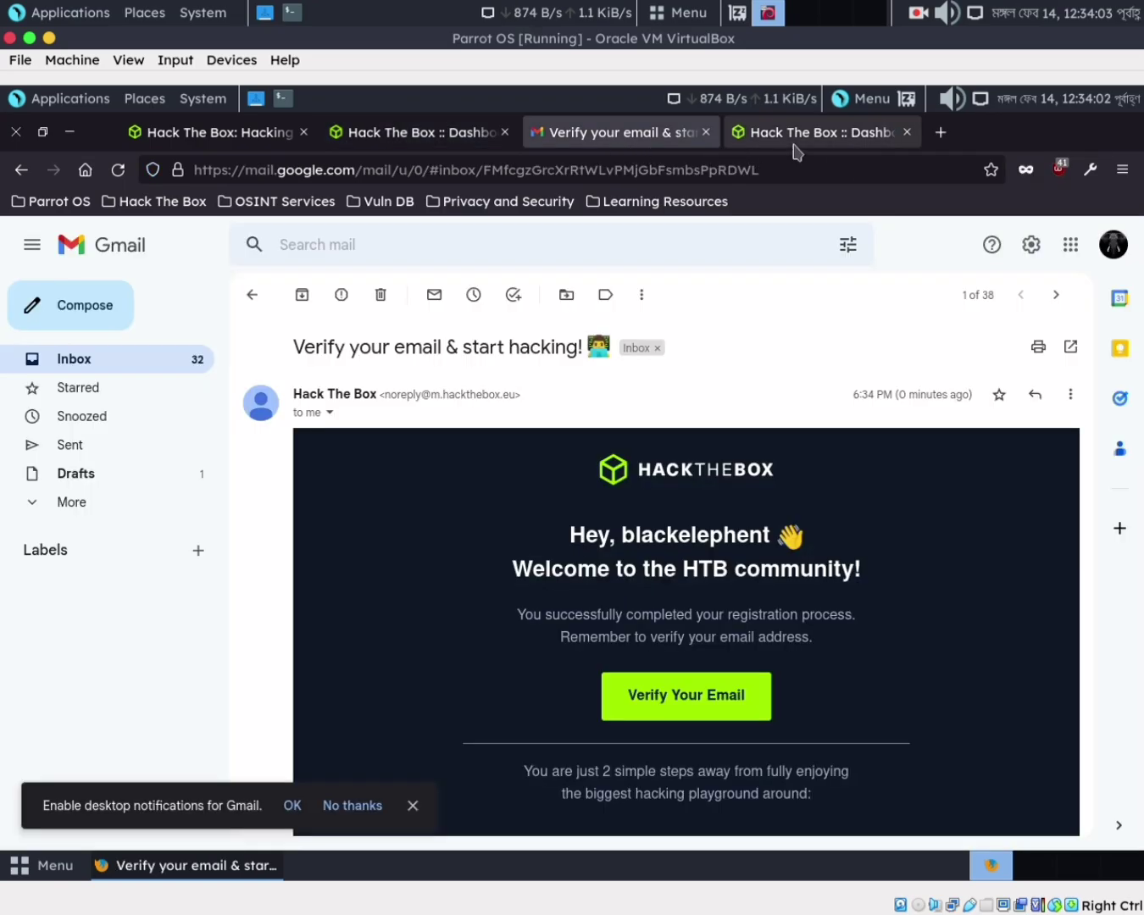
pyautogui.click(416, 143)
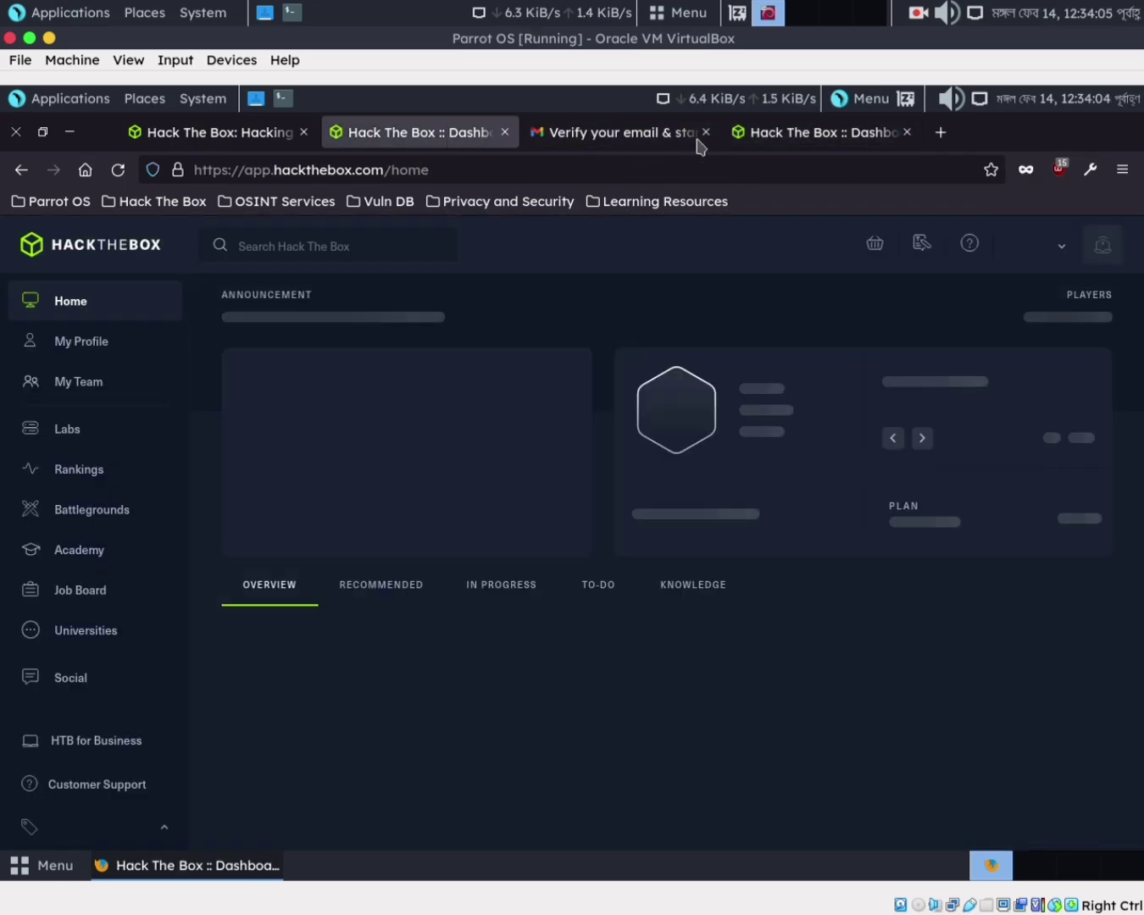
pyautogui.click(799, 136)
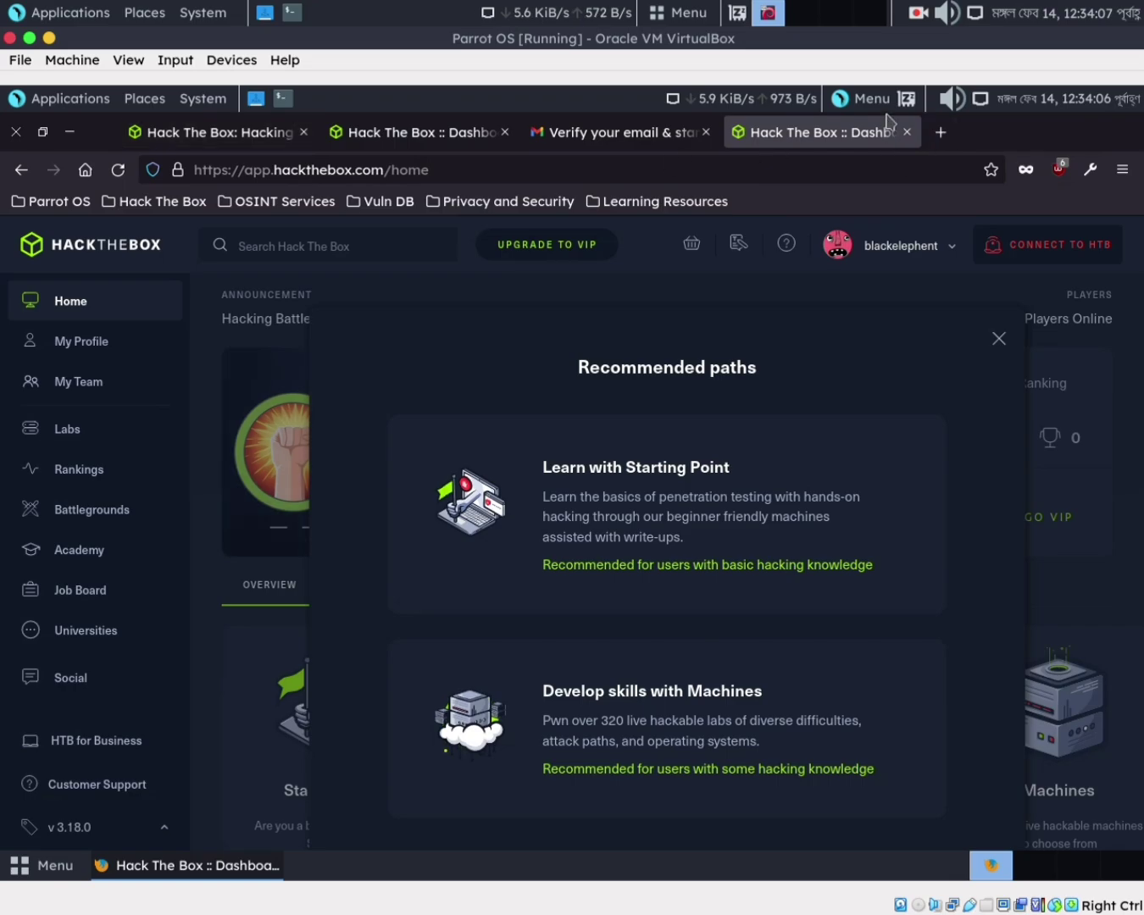
pyautogui.click(441, 133)
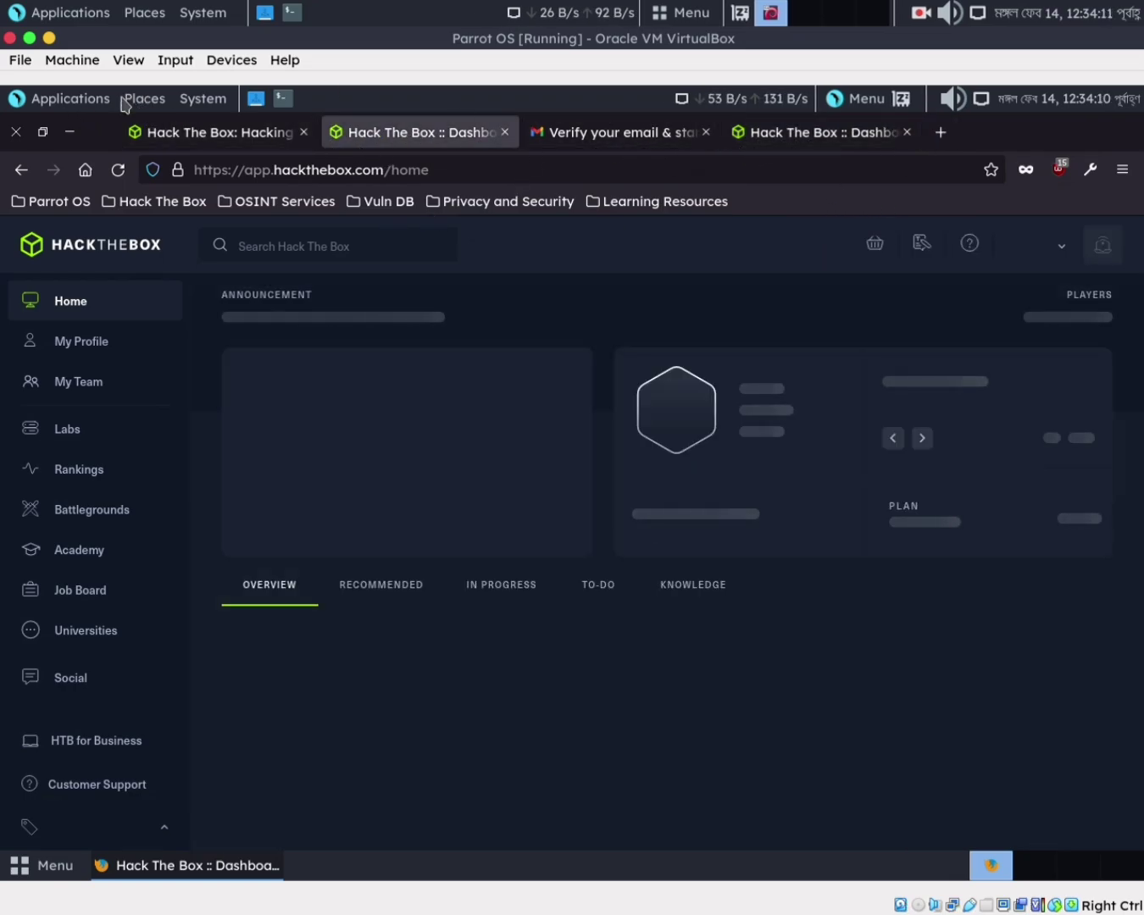
# Close the Parrot OS VirtualBox window and power off the machine
pyautogui.click(49, 39)
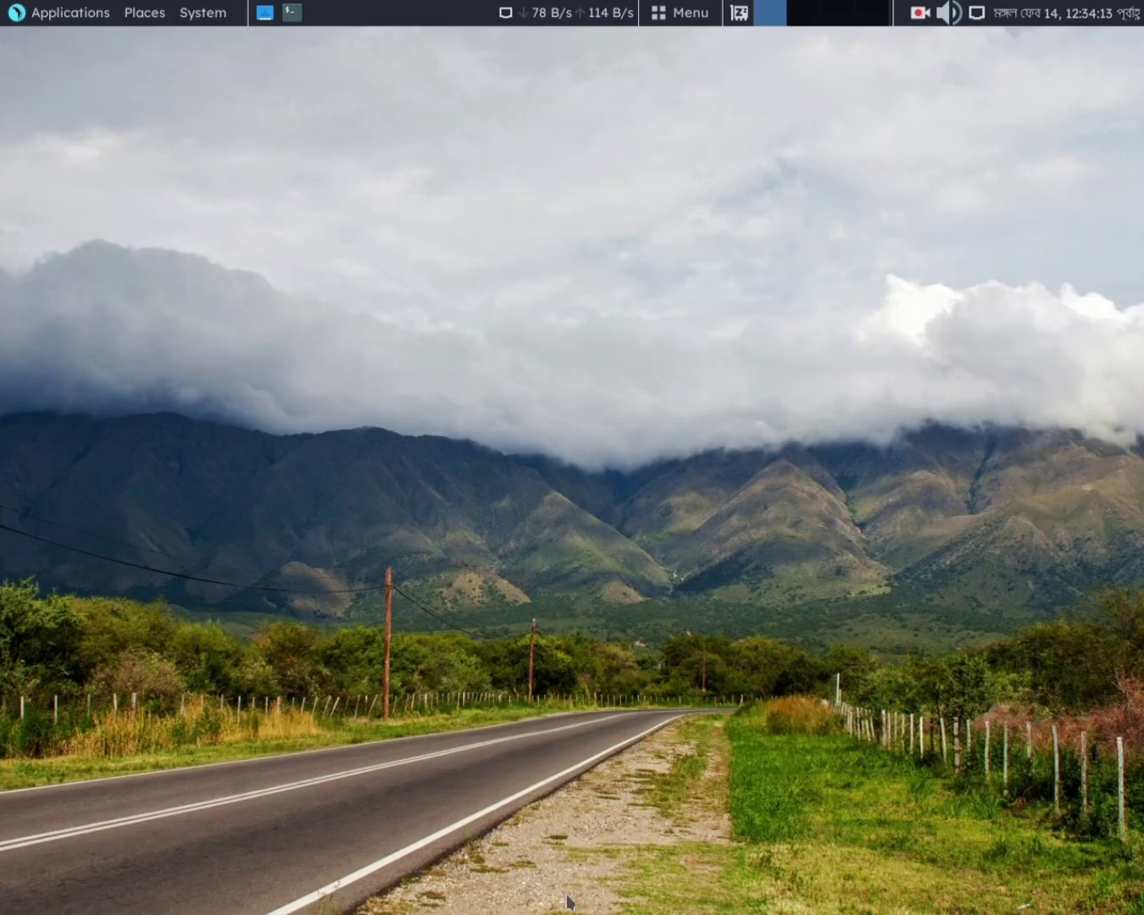
pyautogui.click(881, 889)
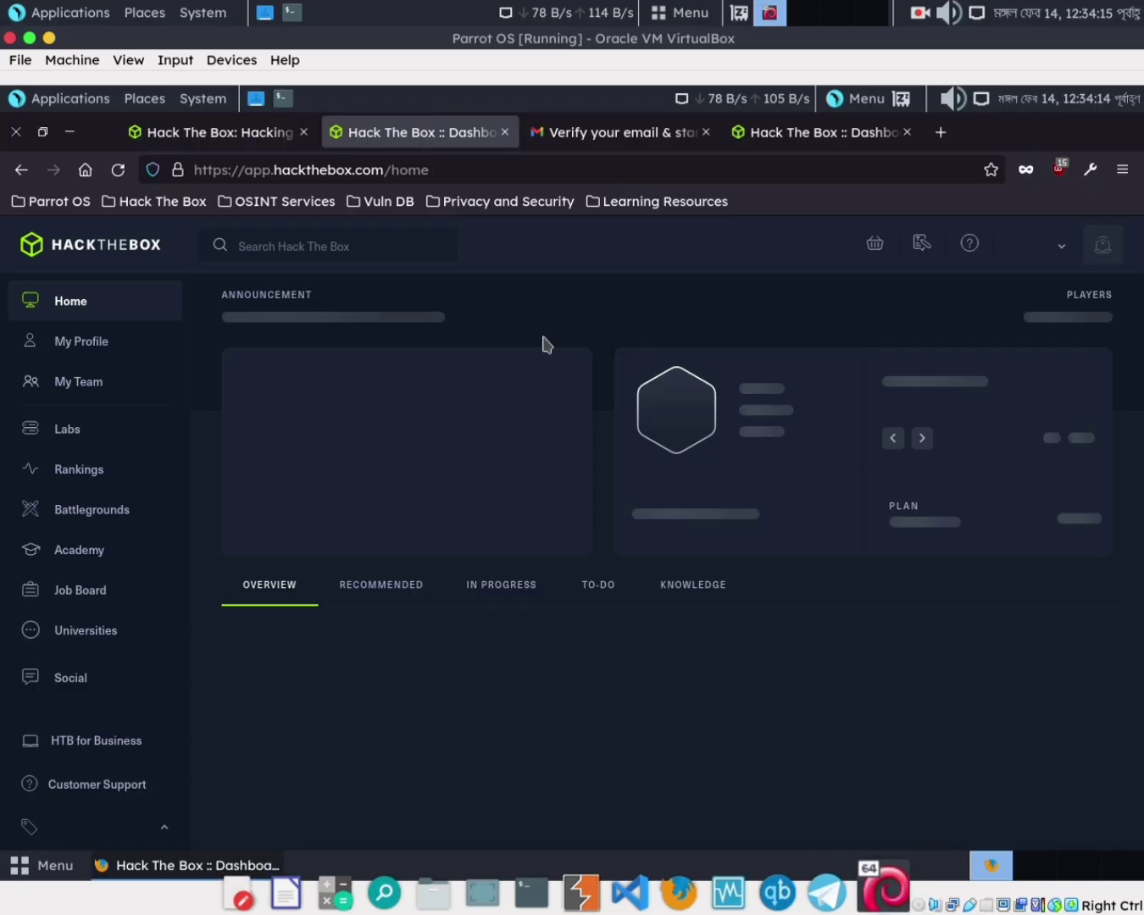
pyautogui.click(8, 38)
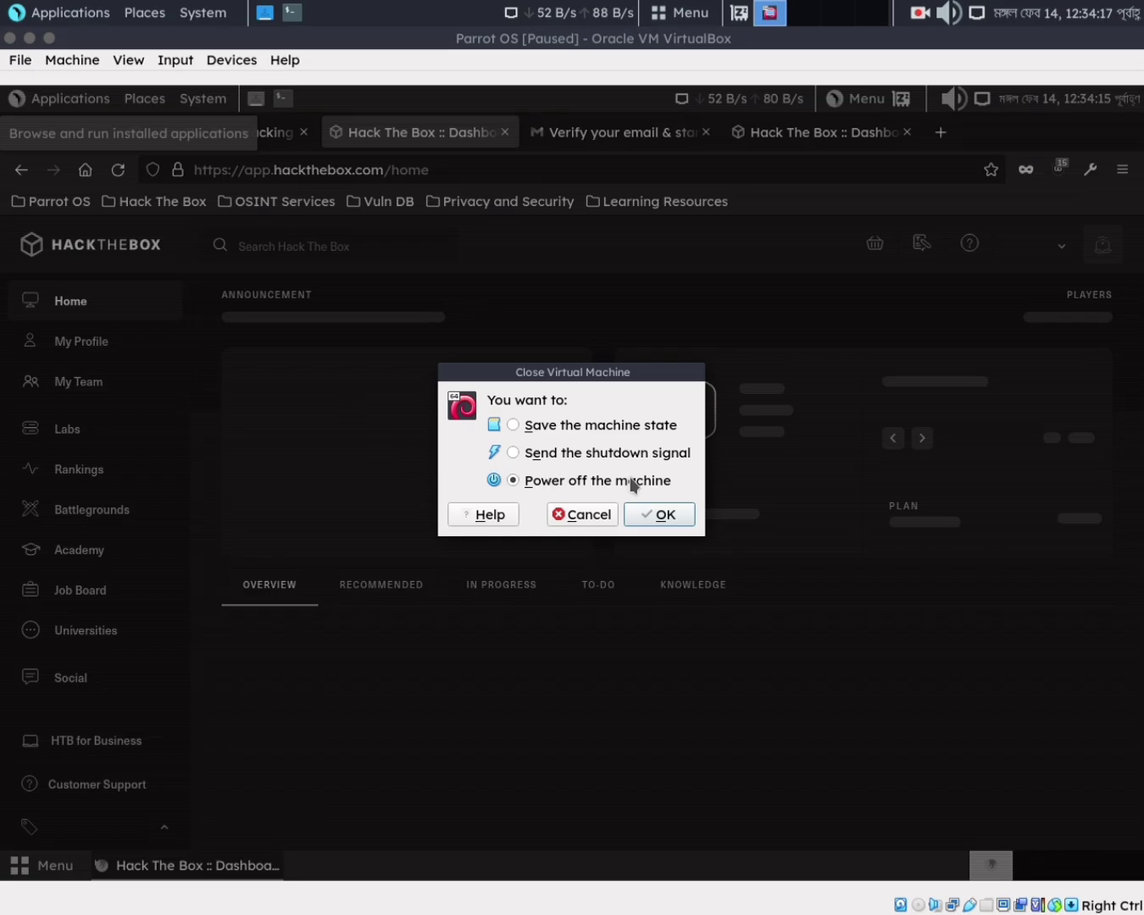
pyautogui.click(662, 515)
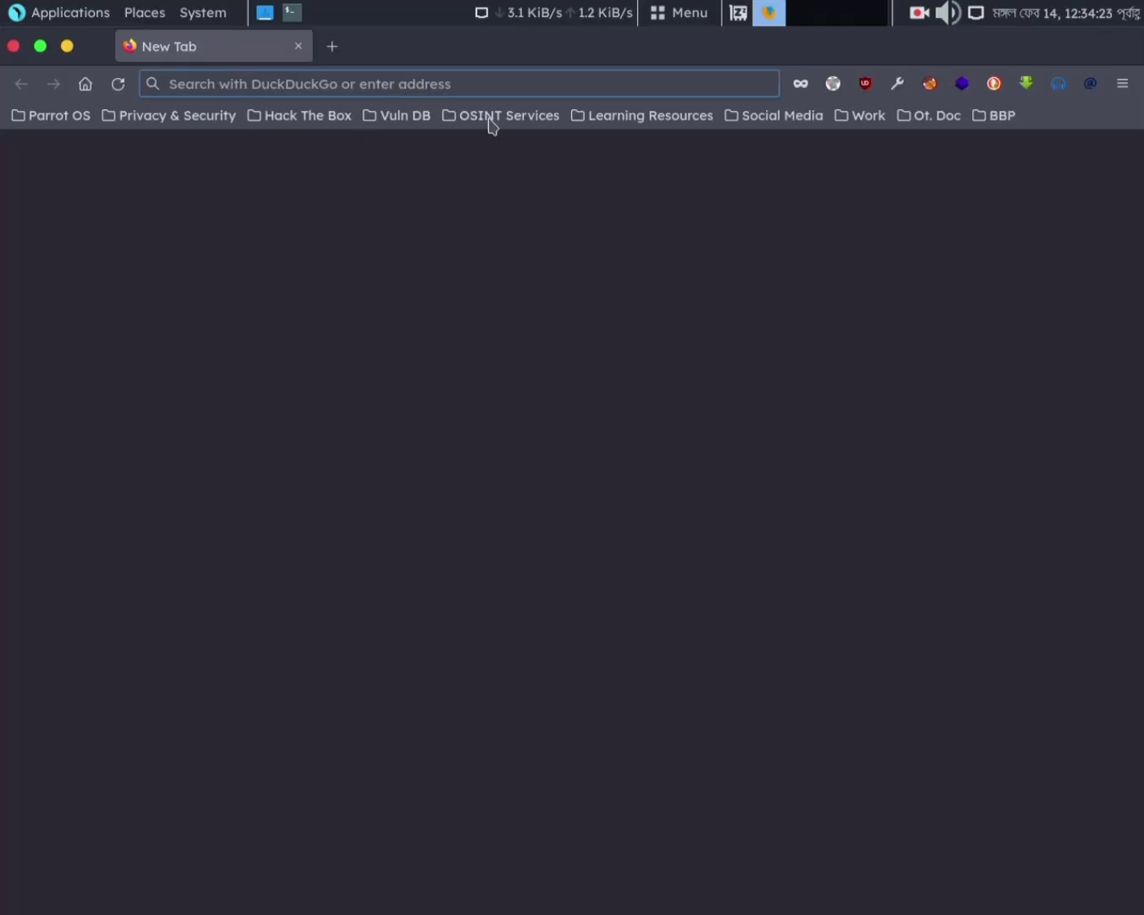
# Open the Hack The Box :: Dashboard bookmark from Learning Resources > Training Labs
pyautogui.click(629, 119)
pyautogui.moveTo(656, 214)
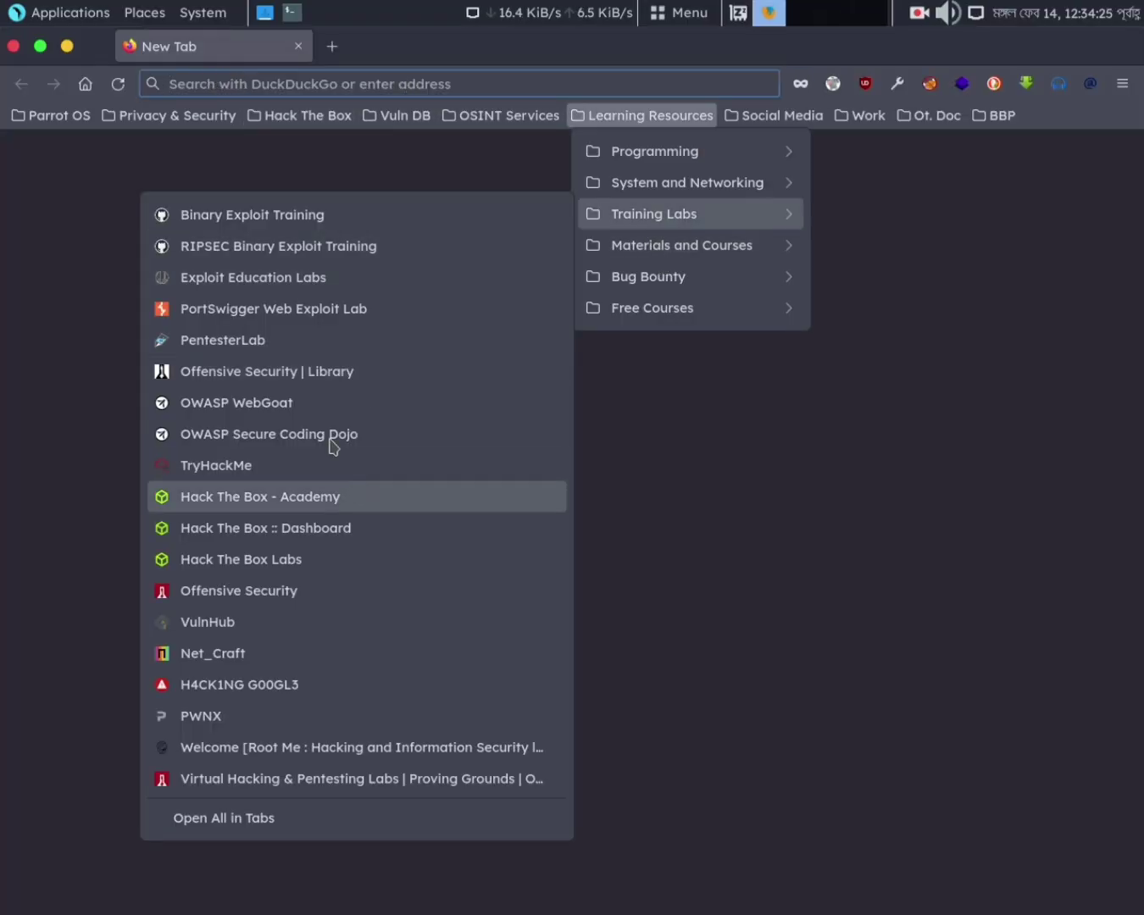
pyautogui.click(280, 528)
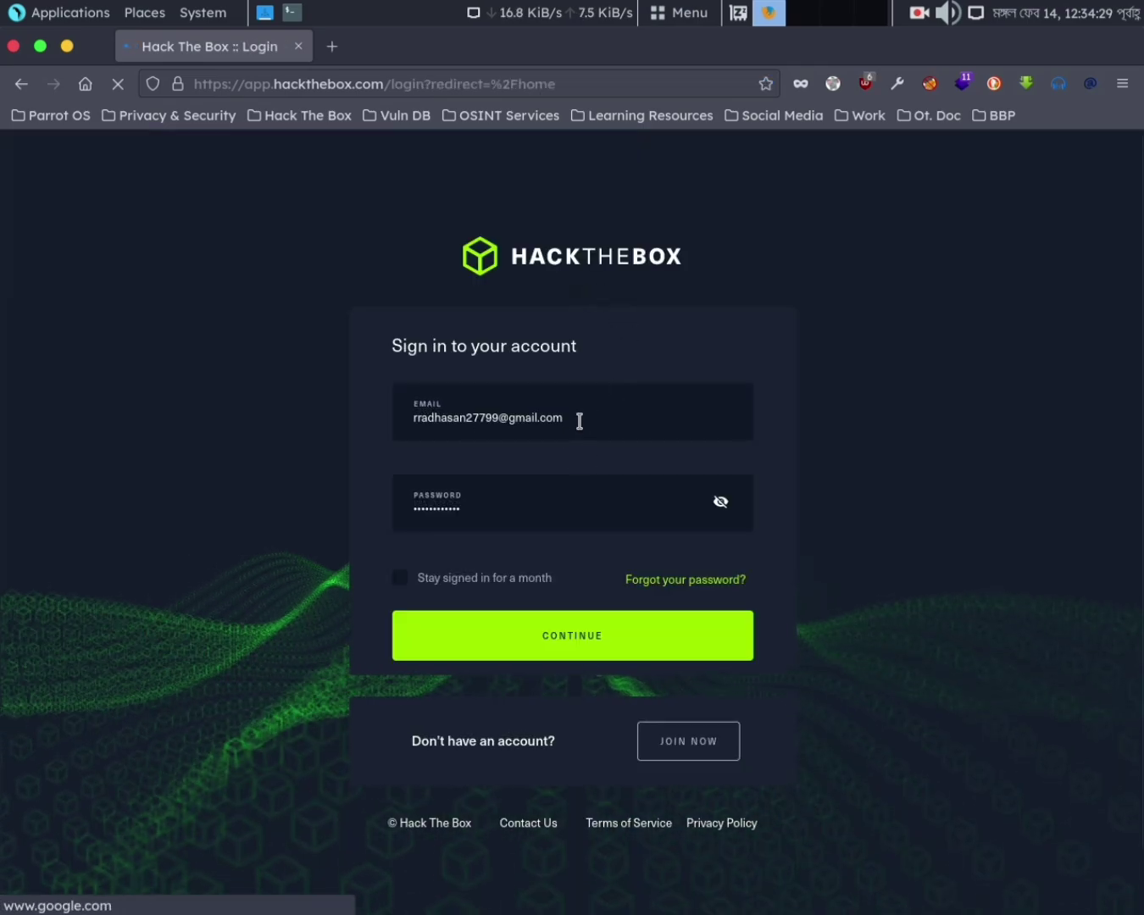
# Sign in by replacing the pre-filled e-mail and password with the account credentials
pyautogui.moveTo(581, 421); pyautogui.dragTo(252, 401)
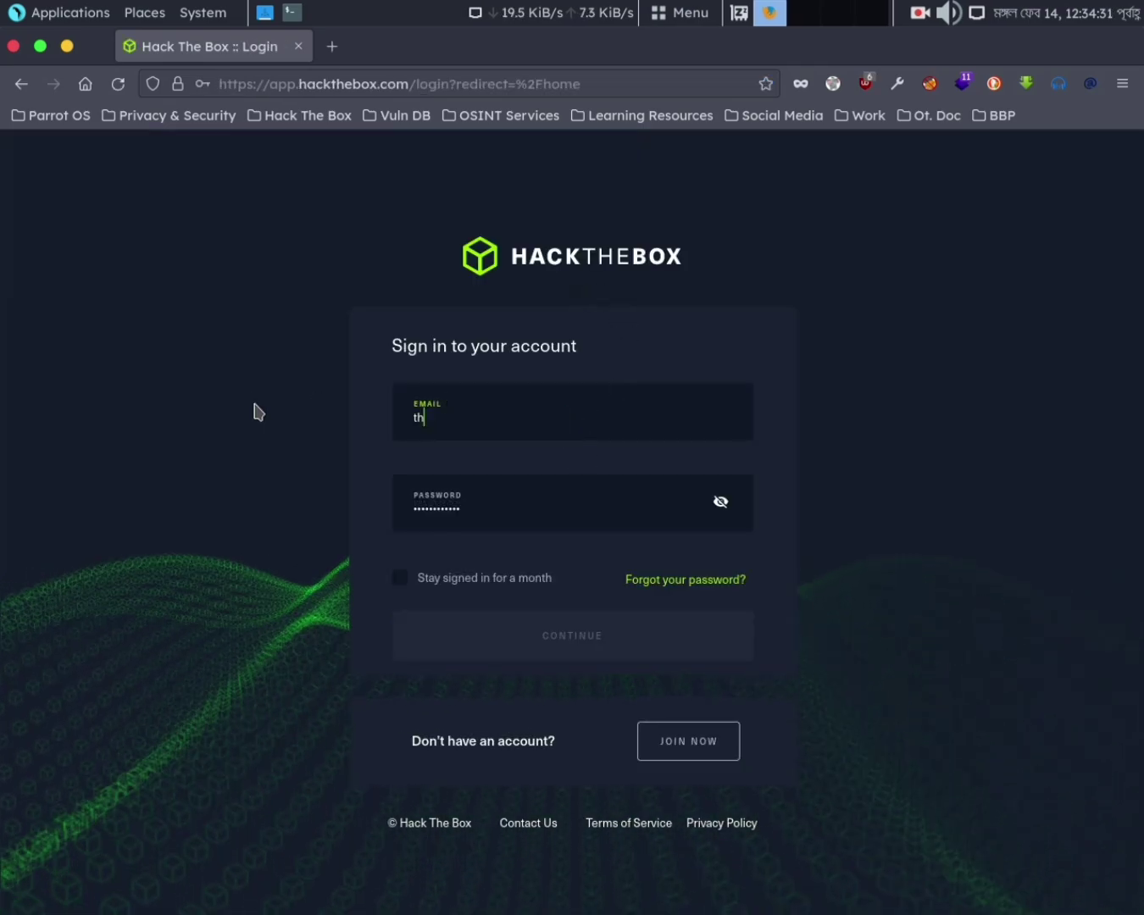
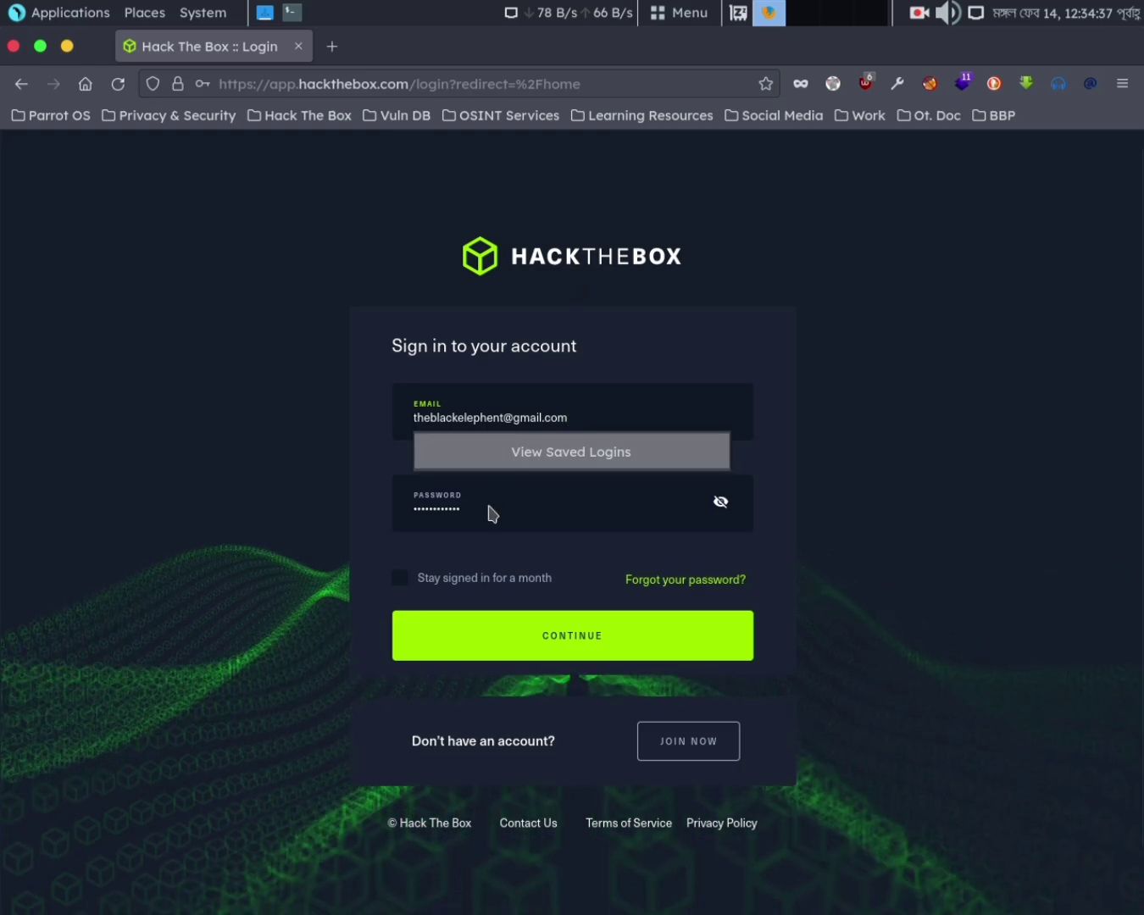
pyautogui.click(468, 513)
pyautogui.moveTo(466, 512); pyautogui.dragTo(393, 504)
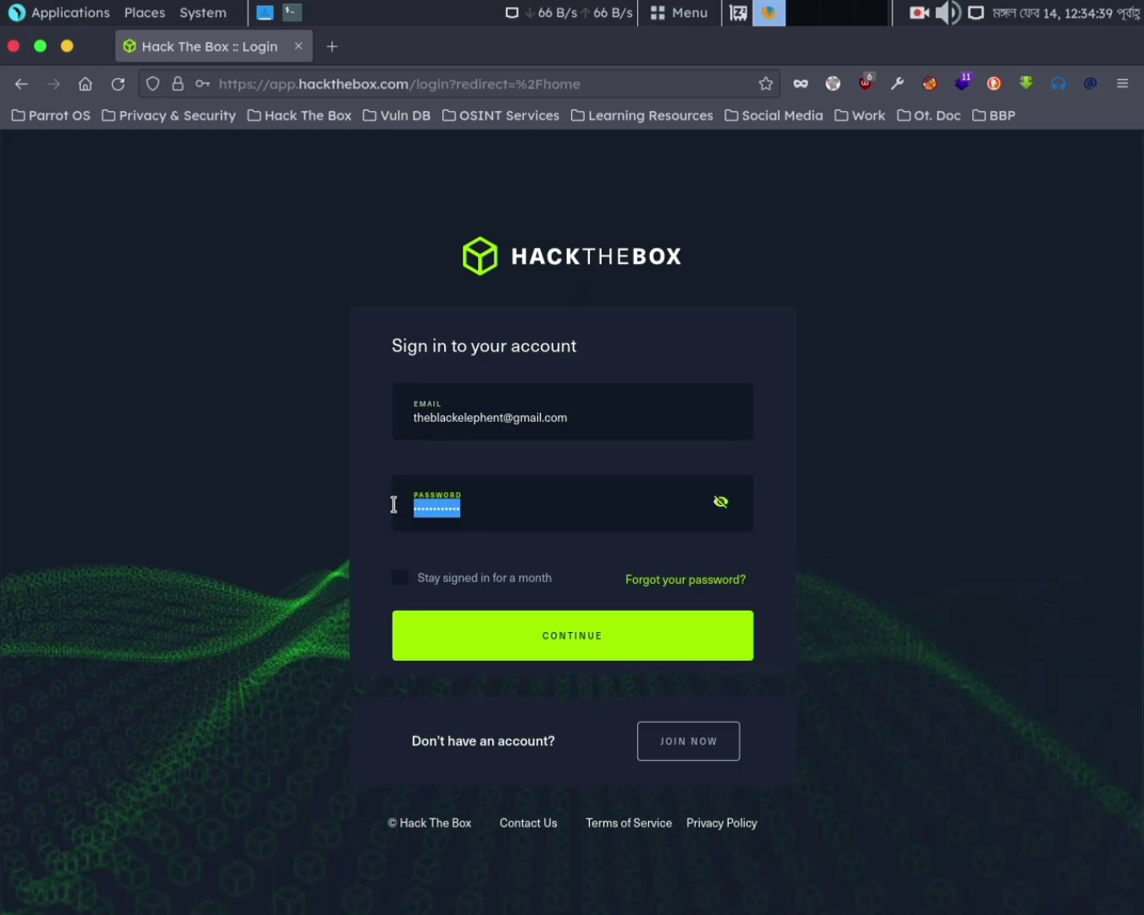
pyautogui.write('xxxxxxxx')
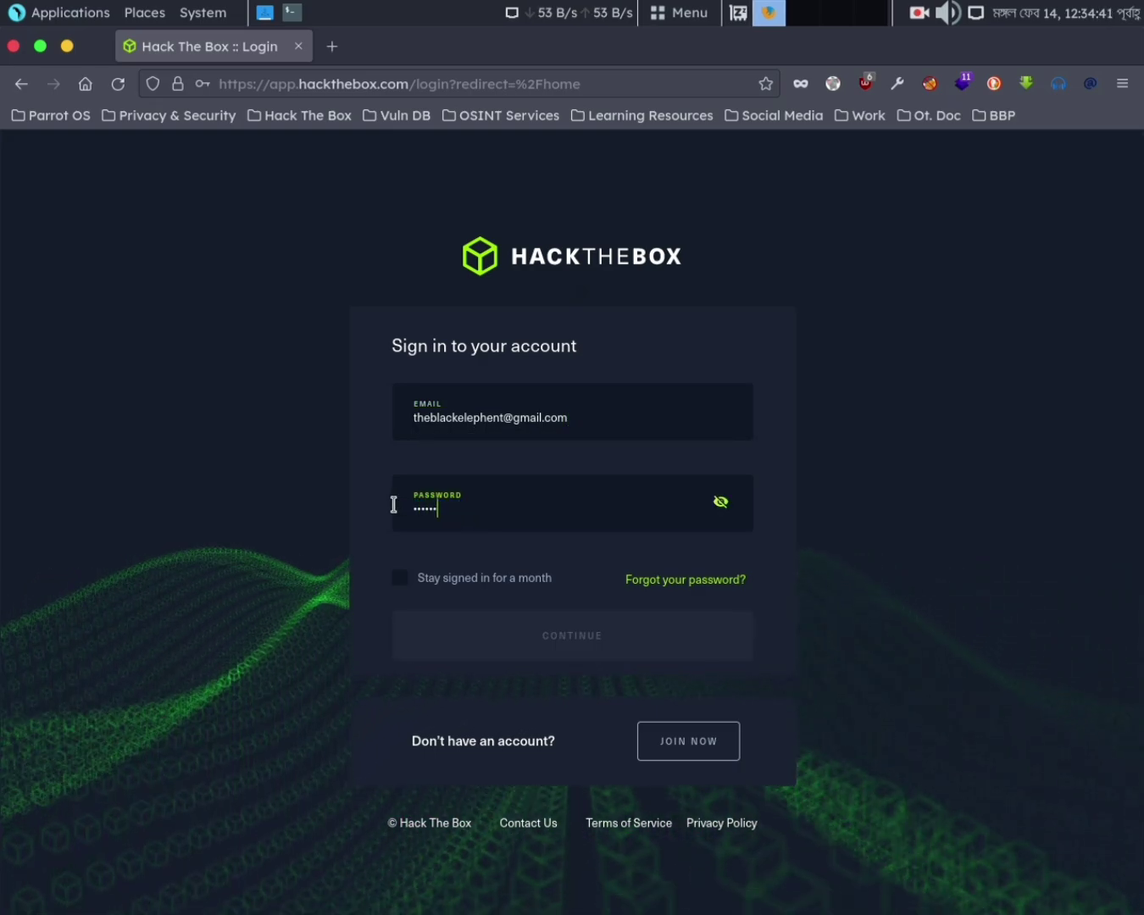
pyautogui.write('xxxxx')
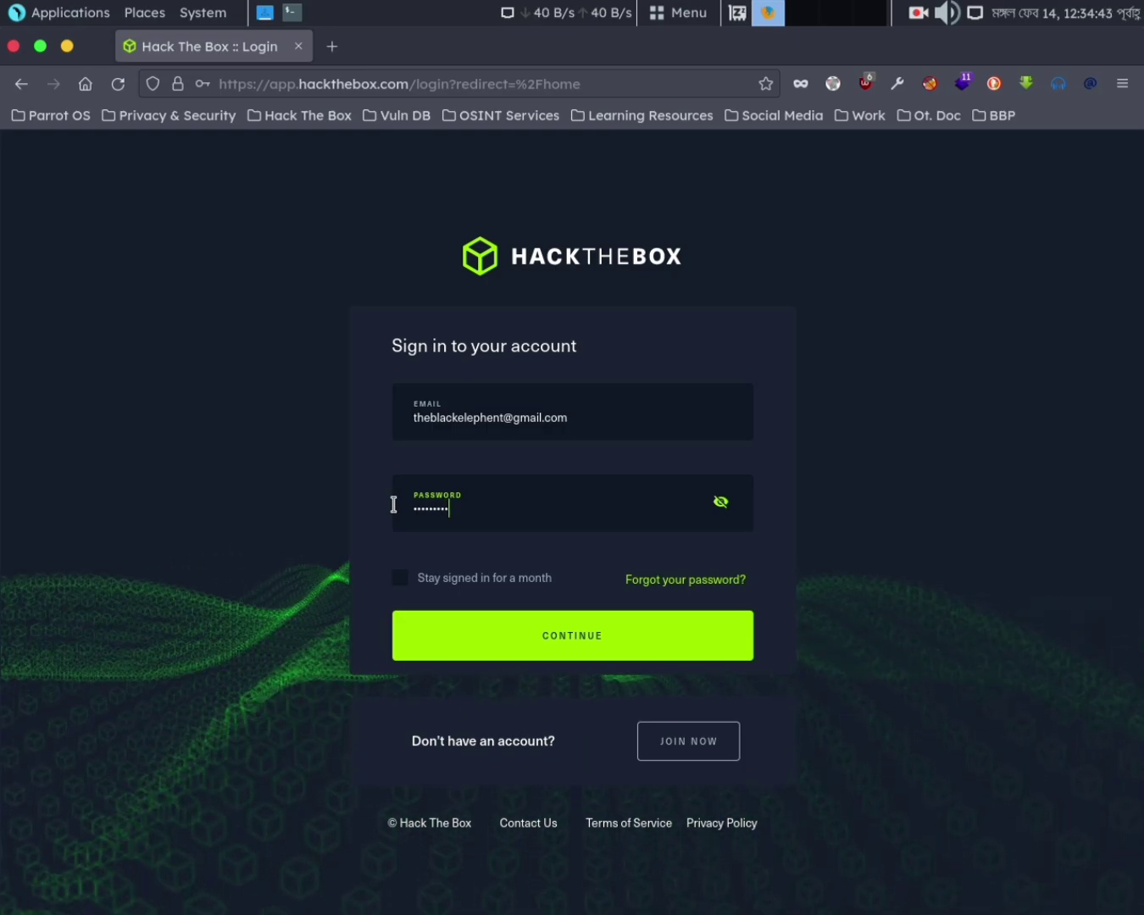
pyautogui.write('xxx')
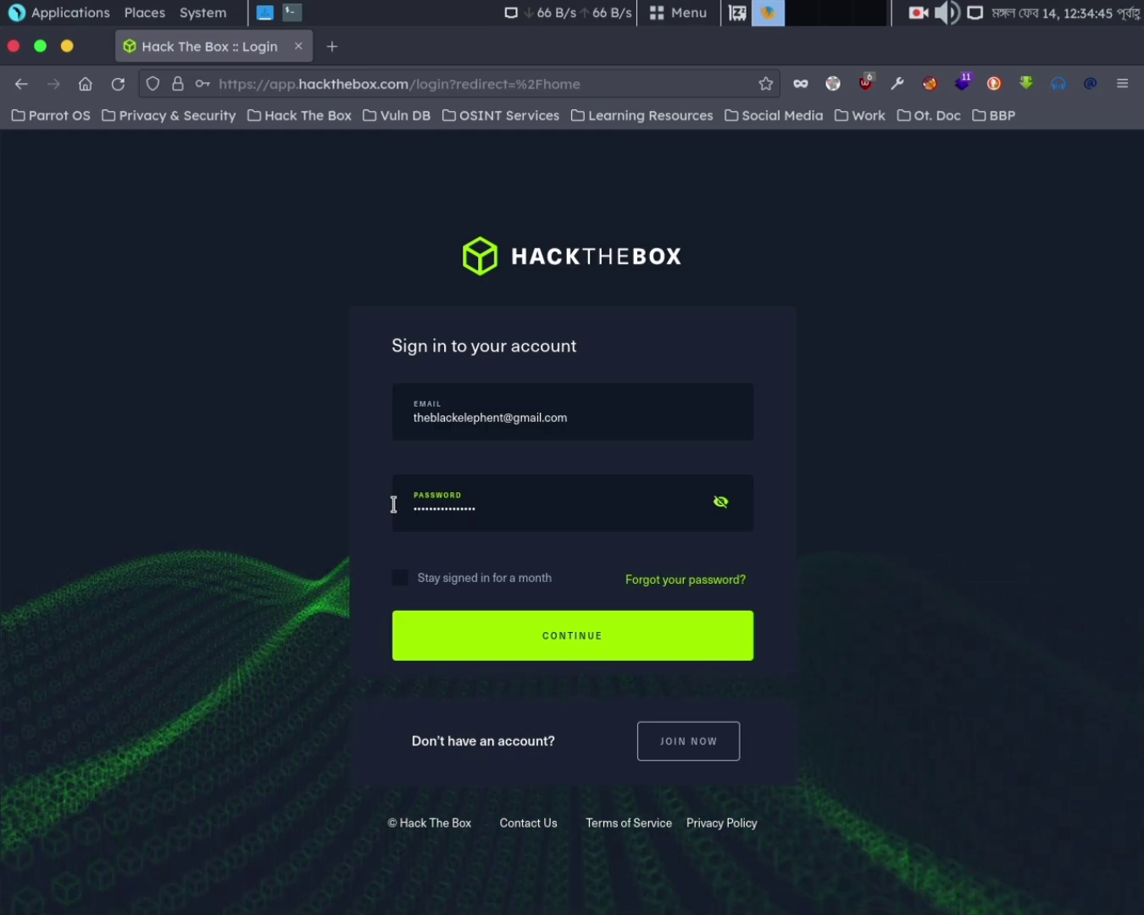
pyautogui.click(523, 639)
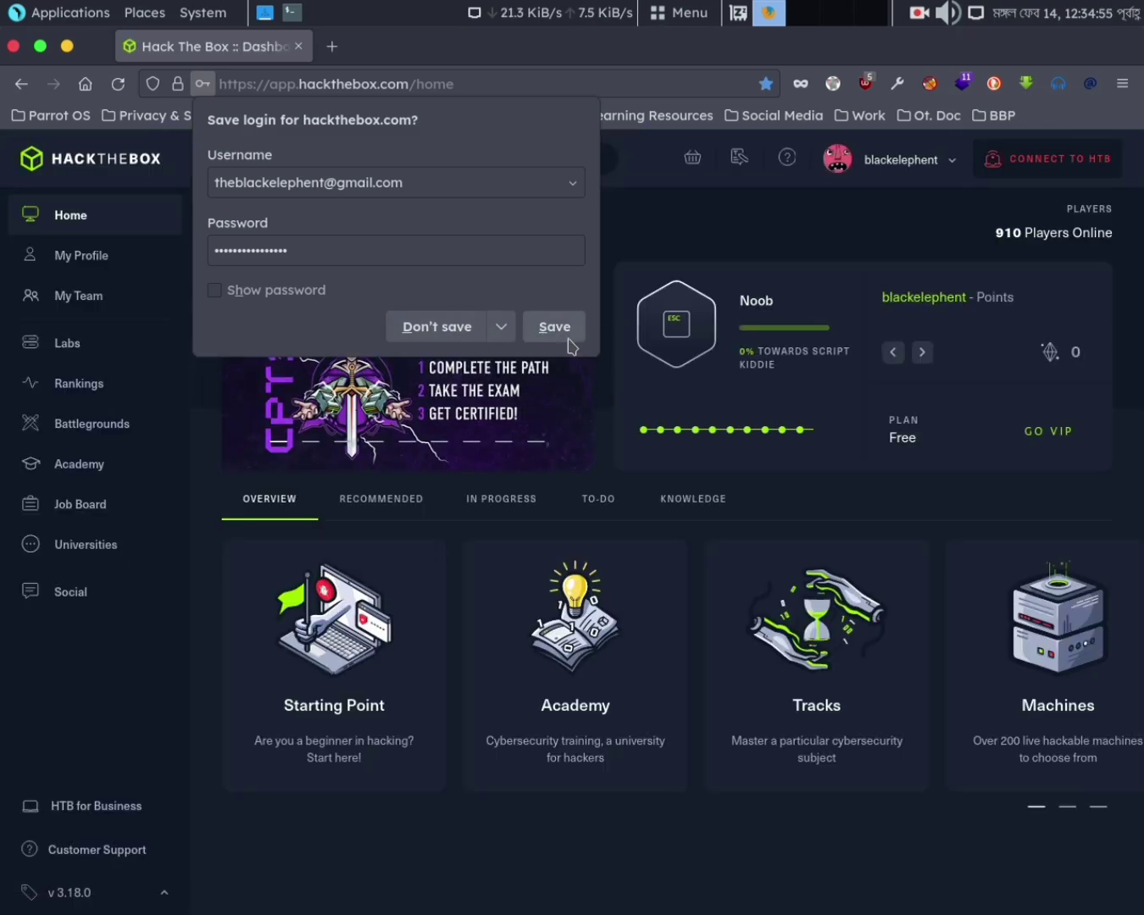
# Choose "Don't save" on Firefox's Save login popup
pyautogui.click(436, 333)
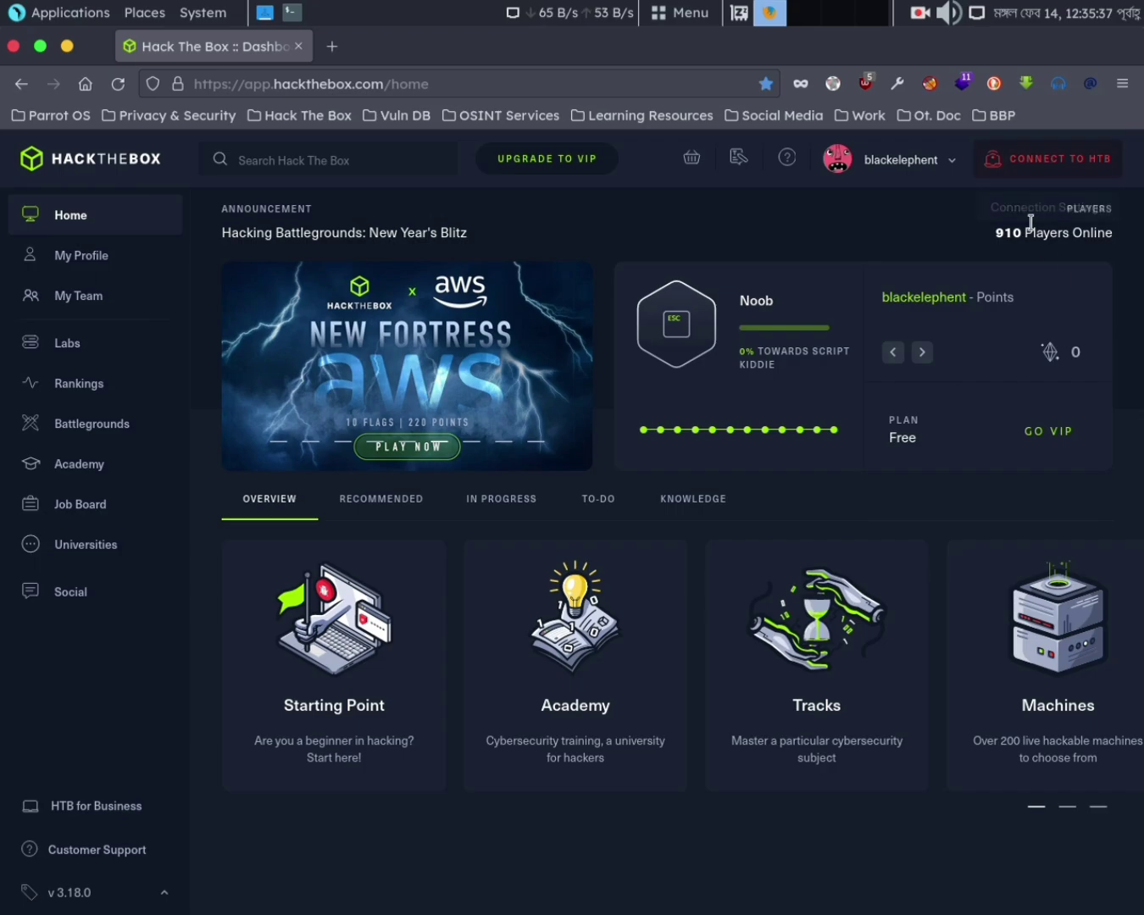
# In the lab connection panel, choose Starting Point, then OpenVPN (US StartingPoint 1, UDP 1337)
pyautogui.click(1083, 172)
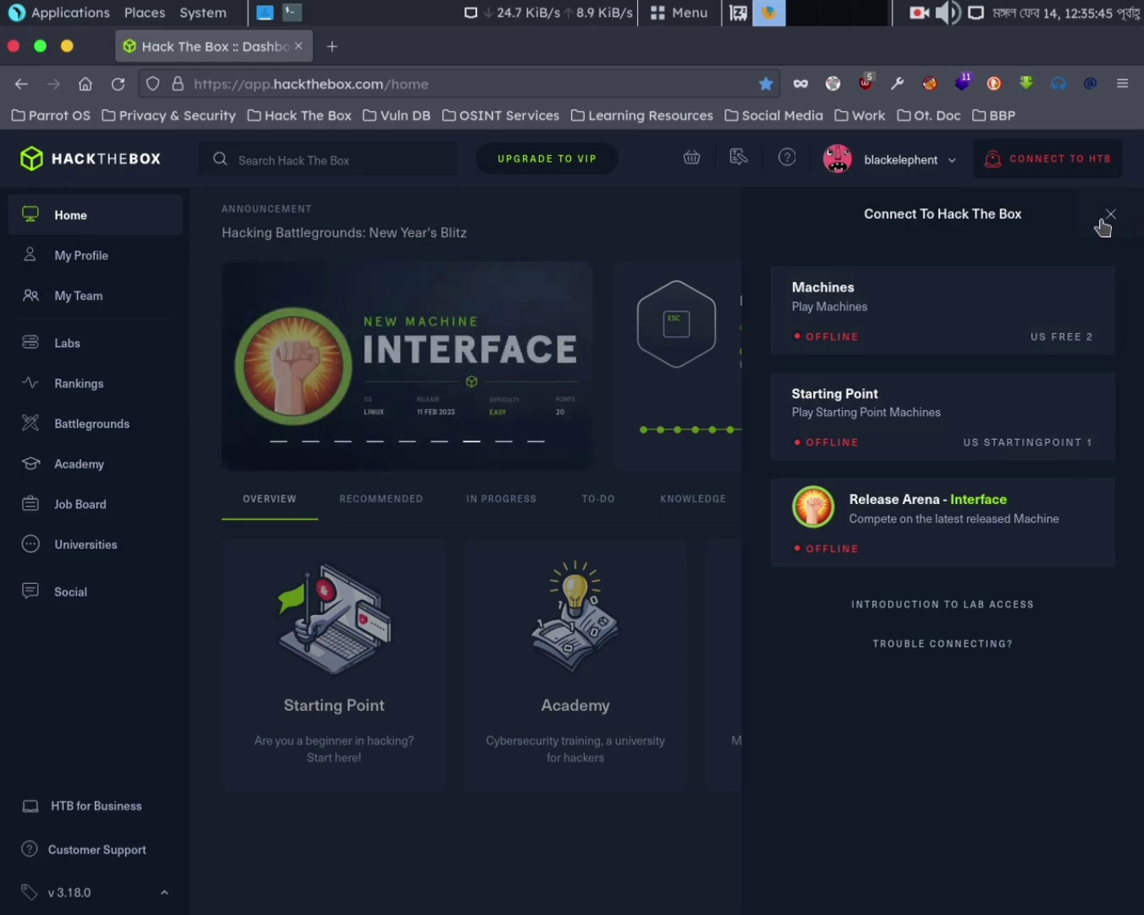
pyautogui.click(1110, 216)
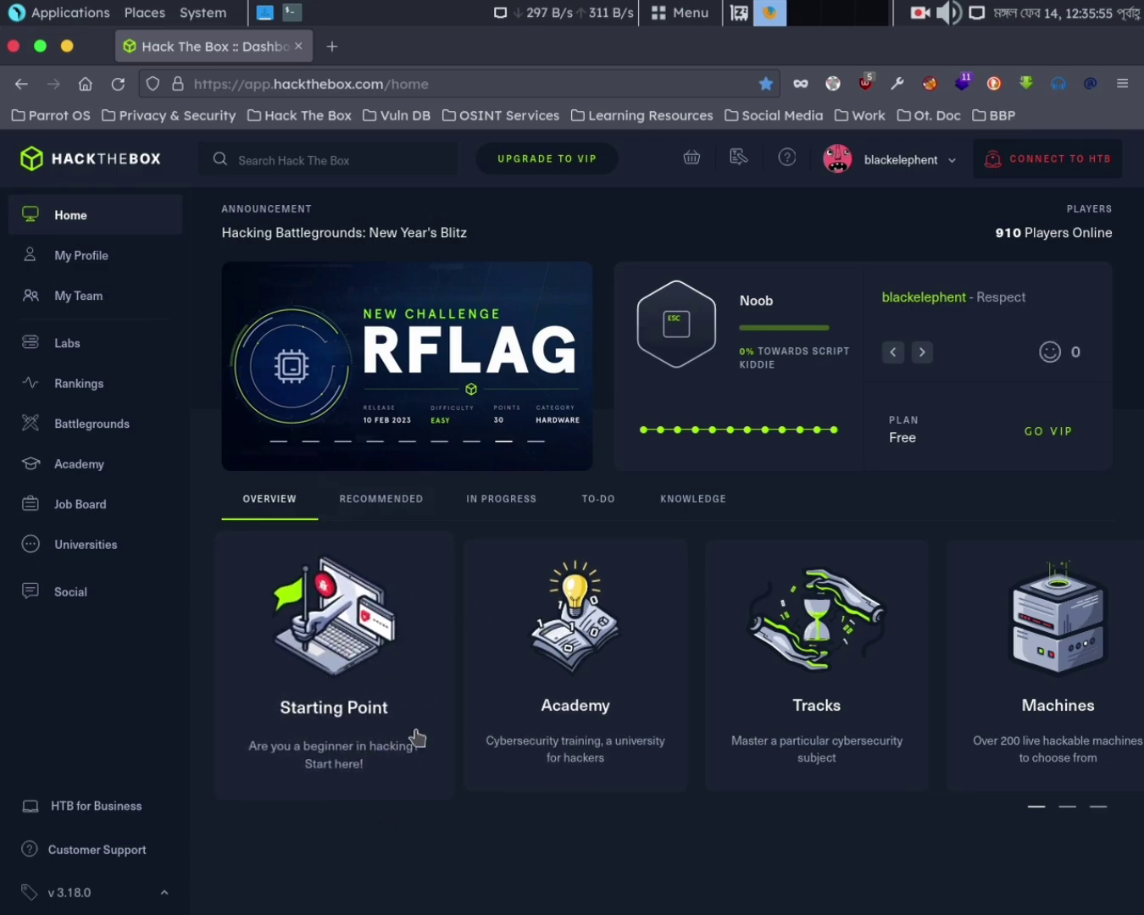
pyautogui.click(1032, 163)
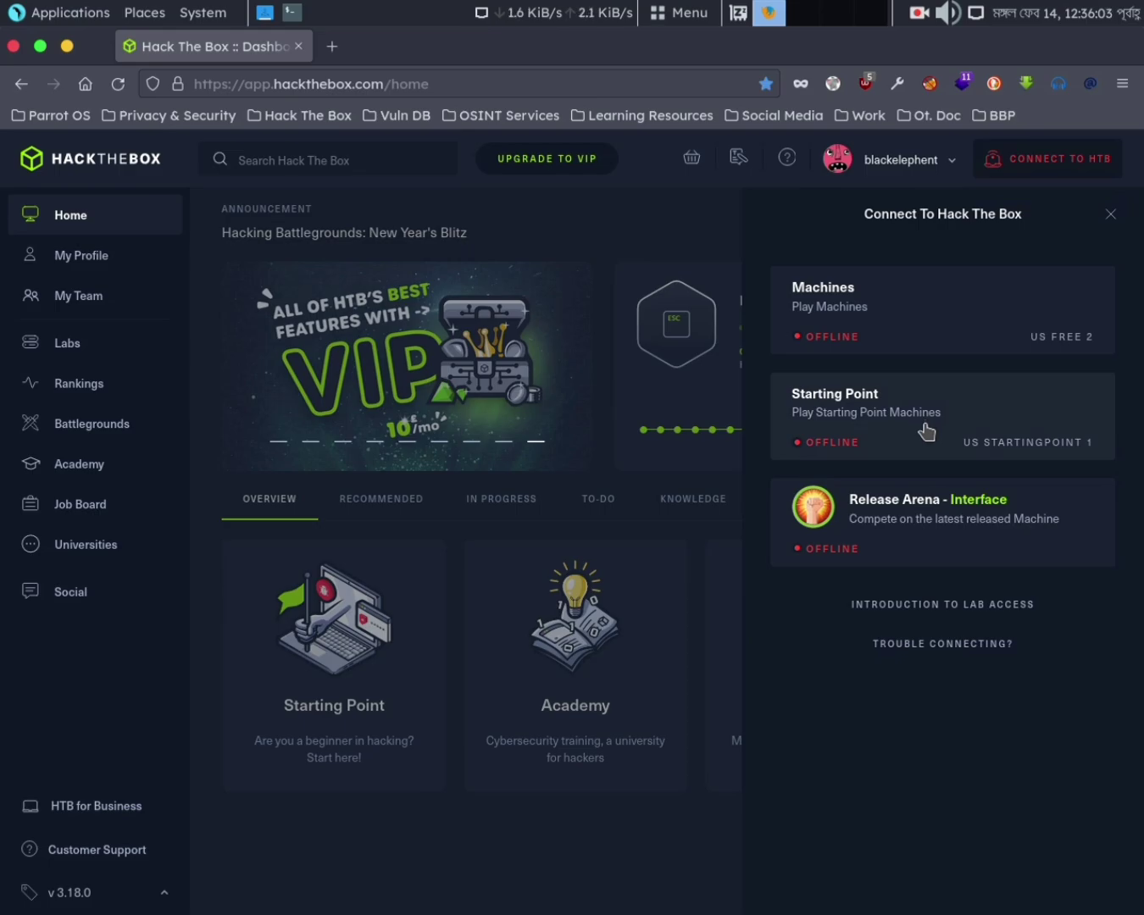
pyautogui.click(927, 433)
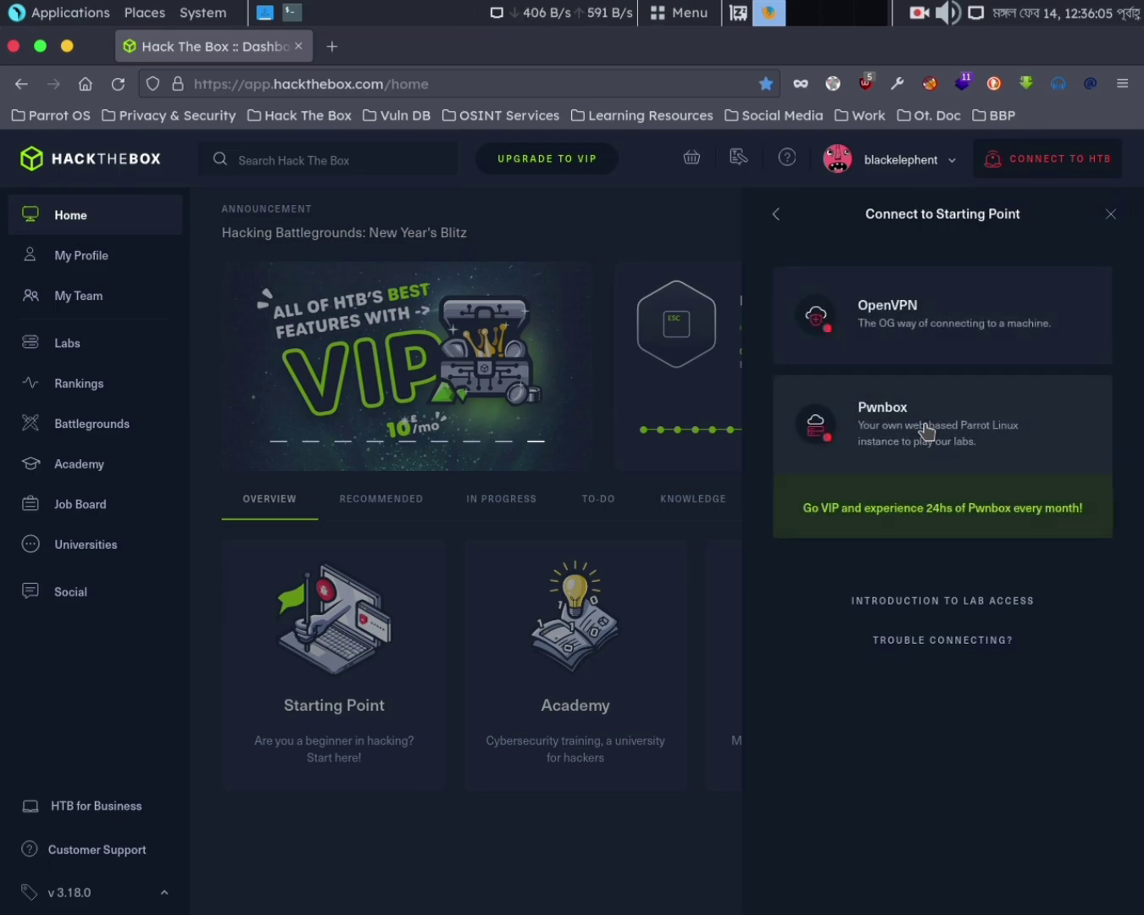
pyautogui.click(777, 217)
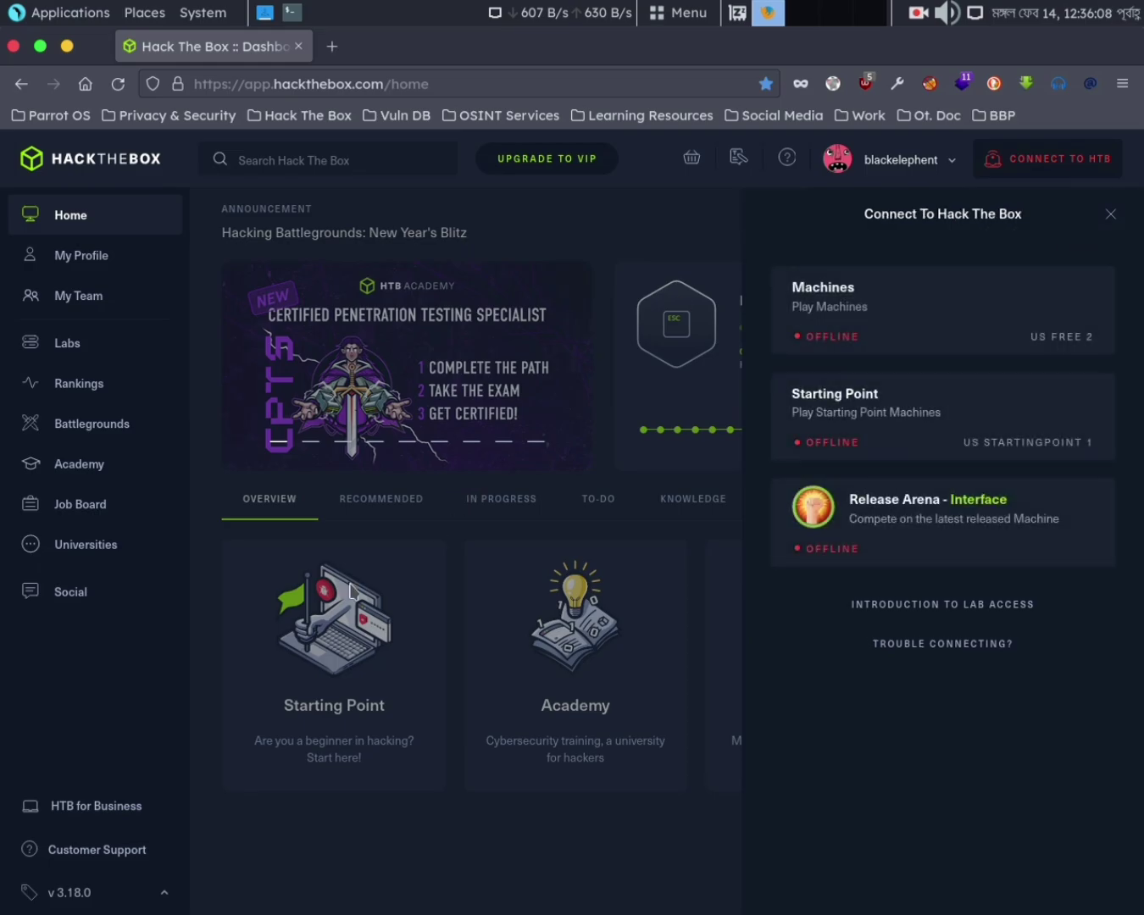
pyautogui.click(1107, 221)
pyautogui.click(1034, 172)
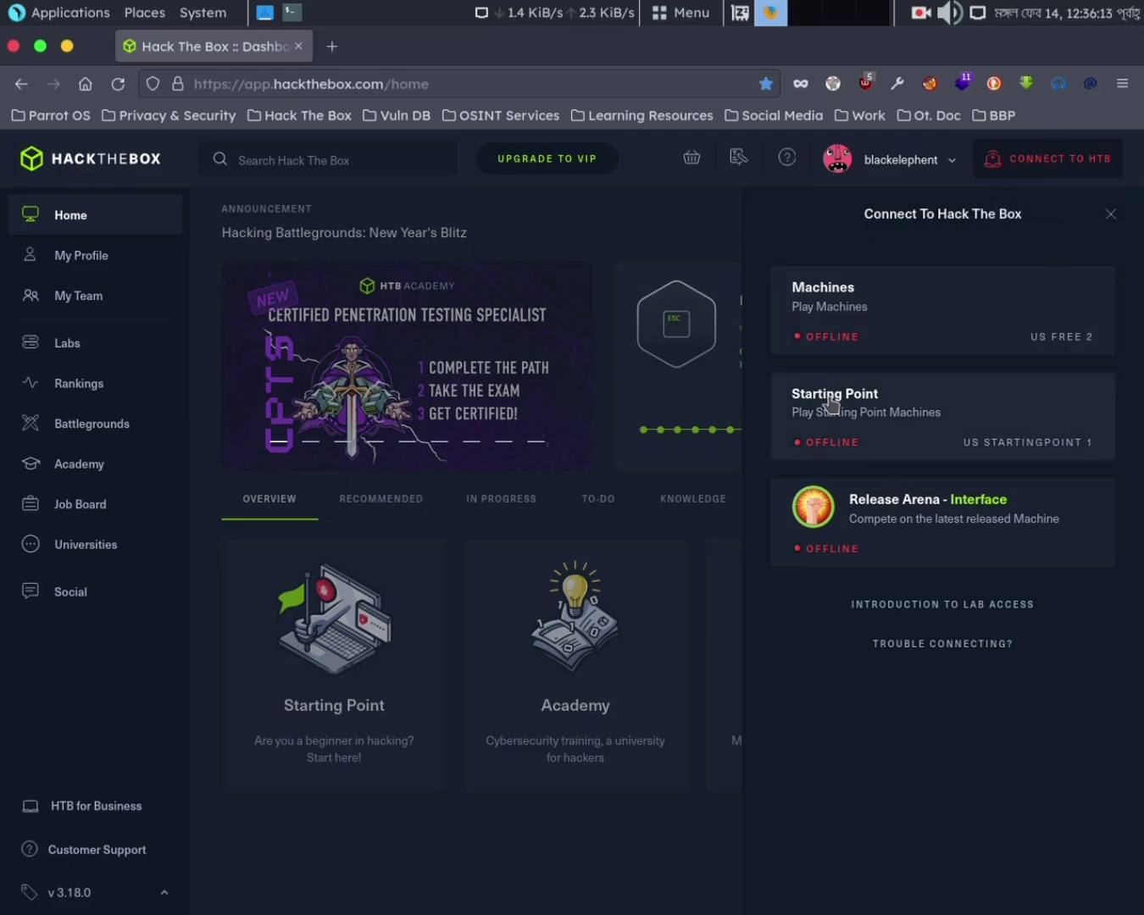
pyautogui.click(912, 416)
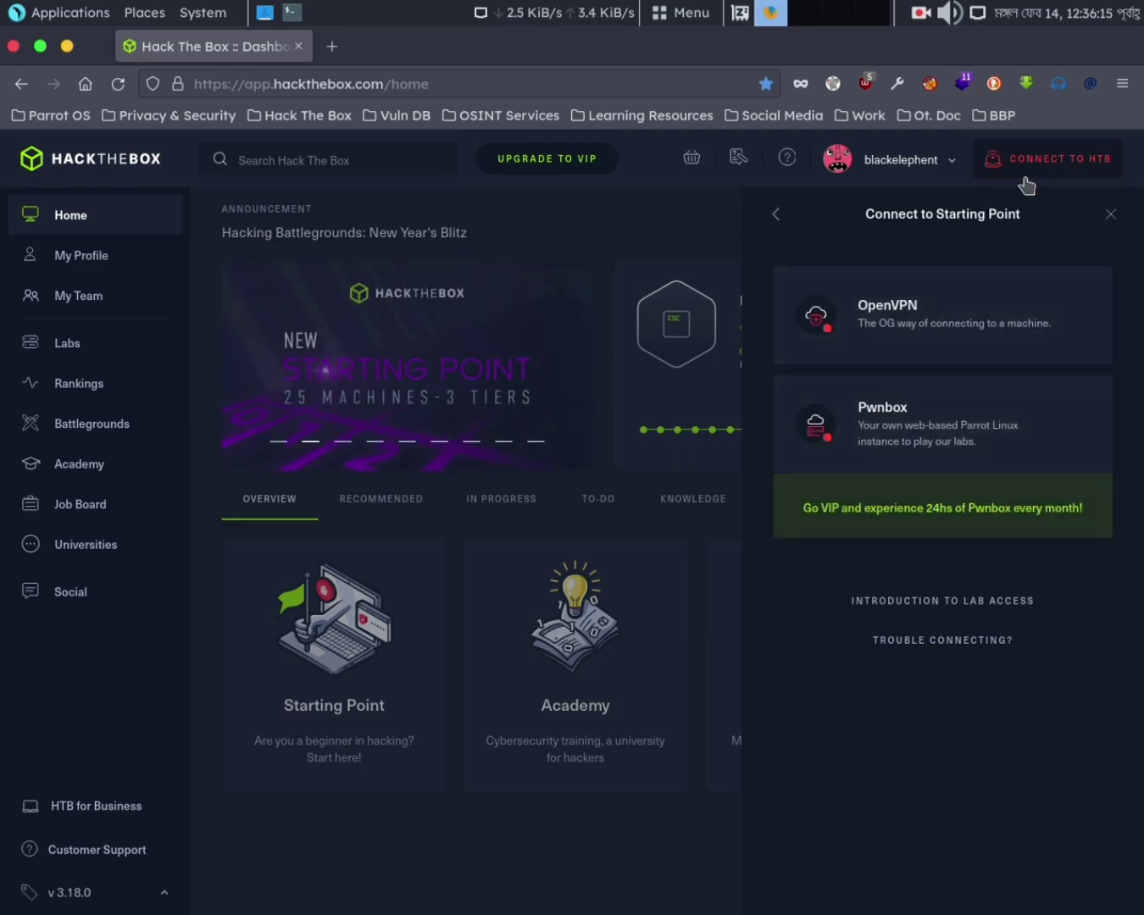
pyautogui.click(772, 214)
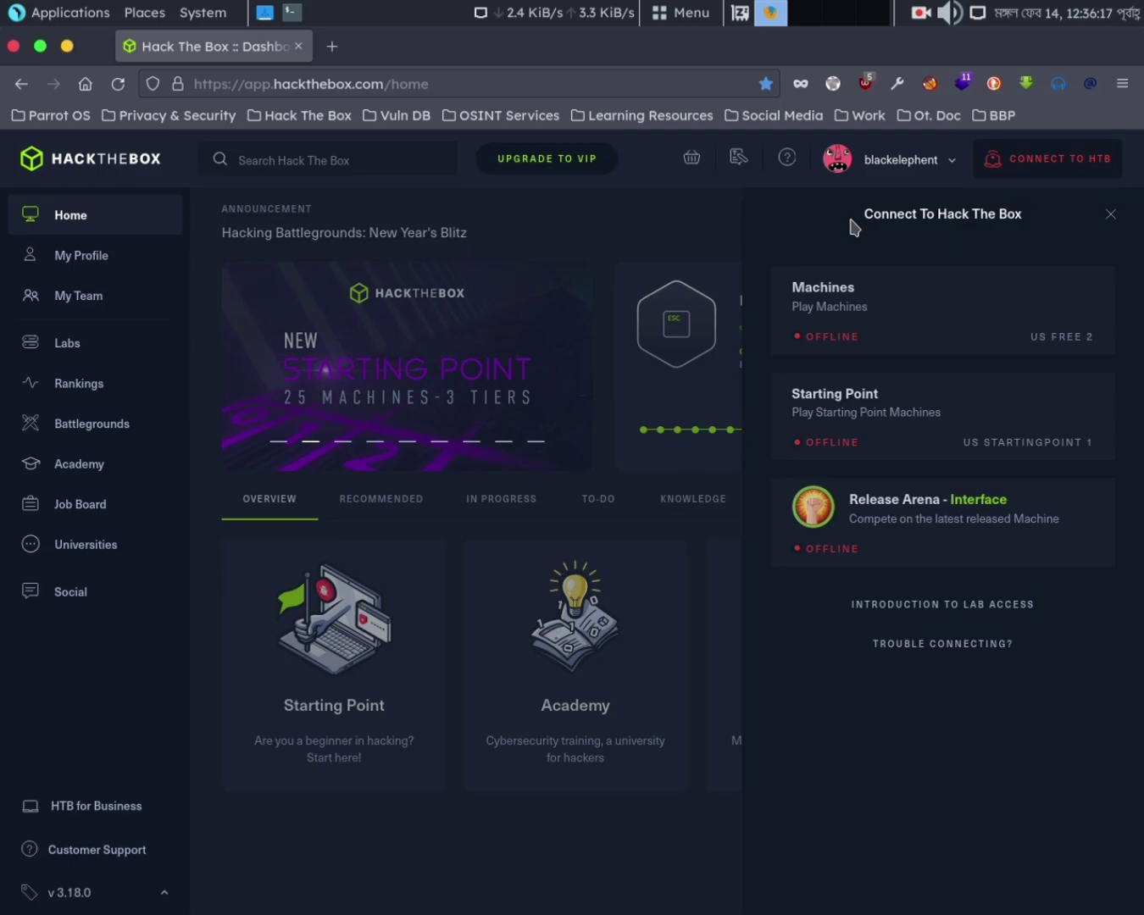
pyautogui.click(891, 428)
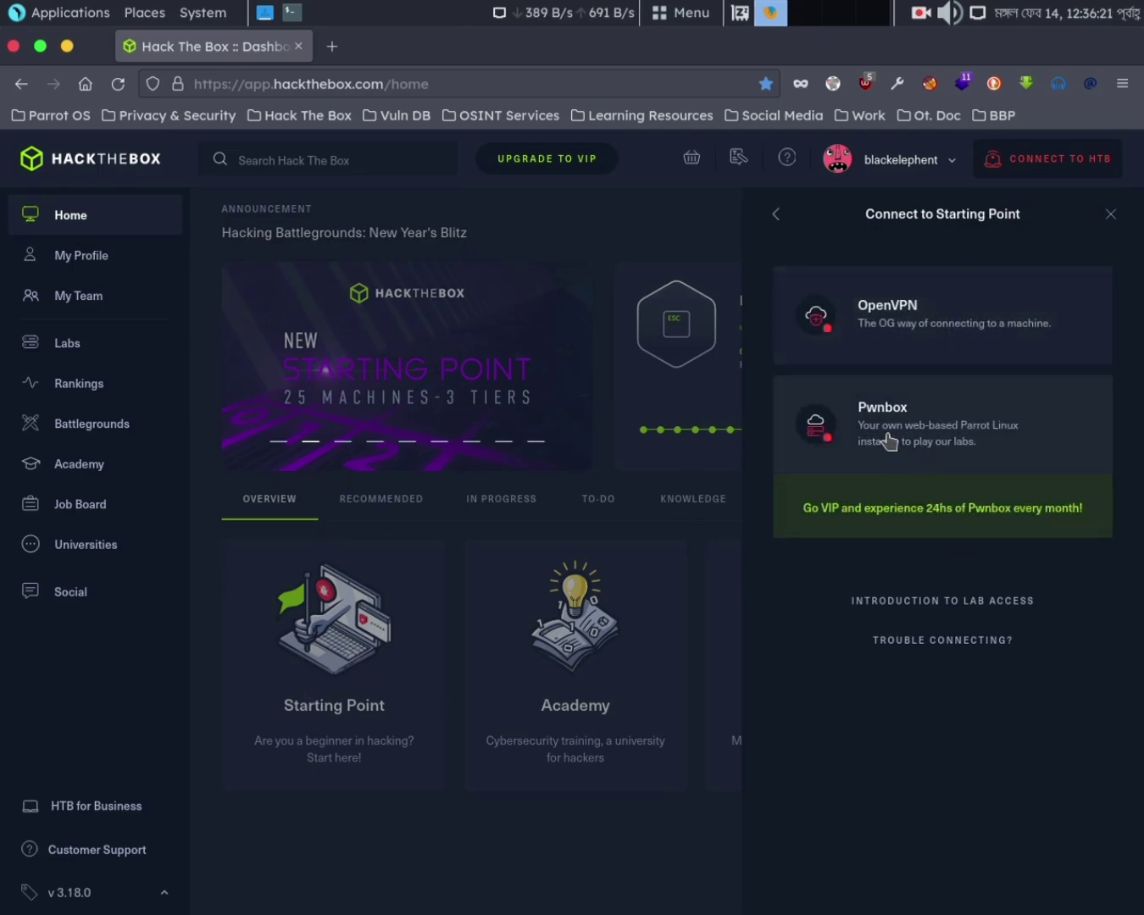
pyautogui.click(919, 328)
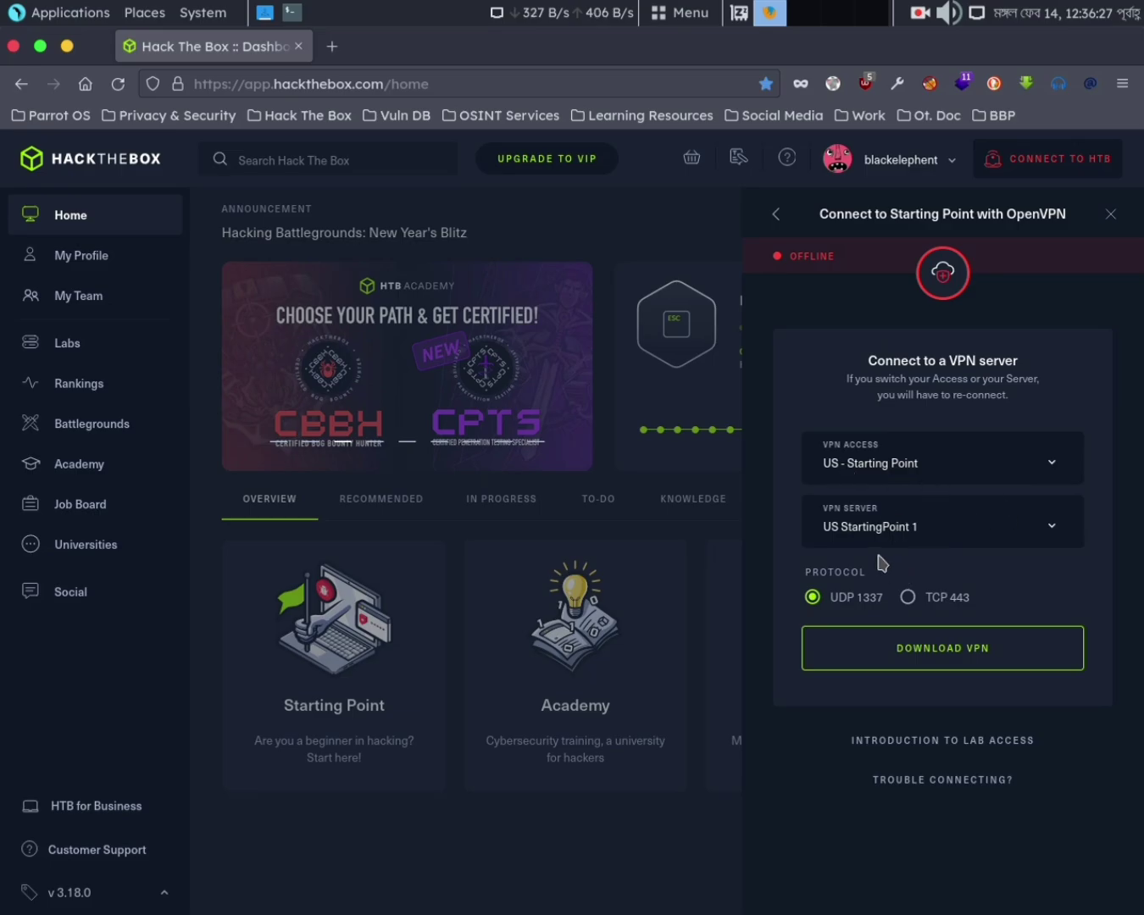
# Download the Starting Point .ovpn file into a new Desktop folder 'htb', then close the panel
pyautogui.click(940, 647)
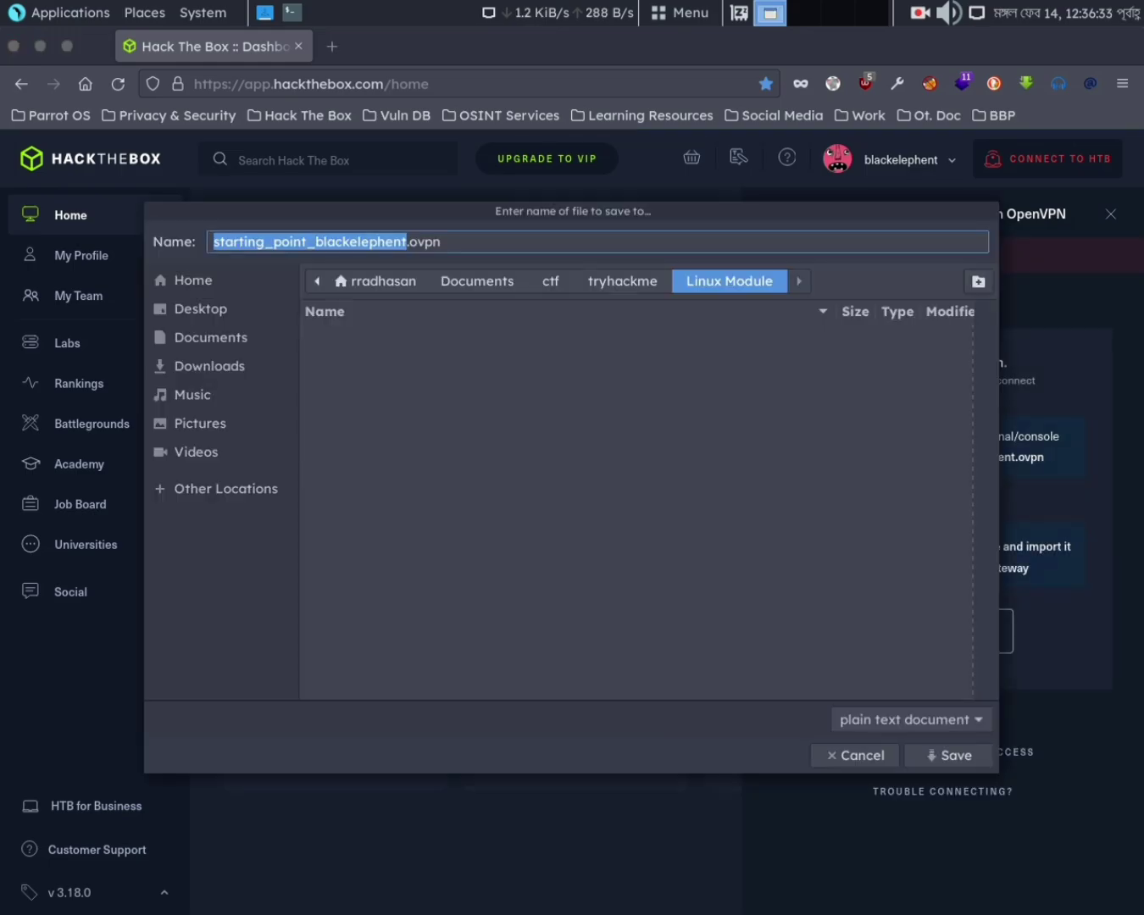
pyautogui.click(200, 308)
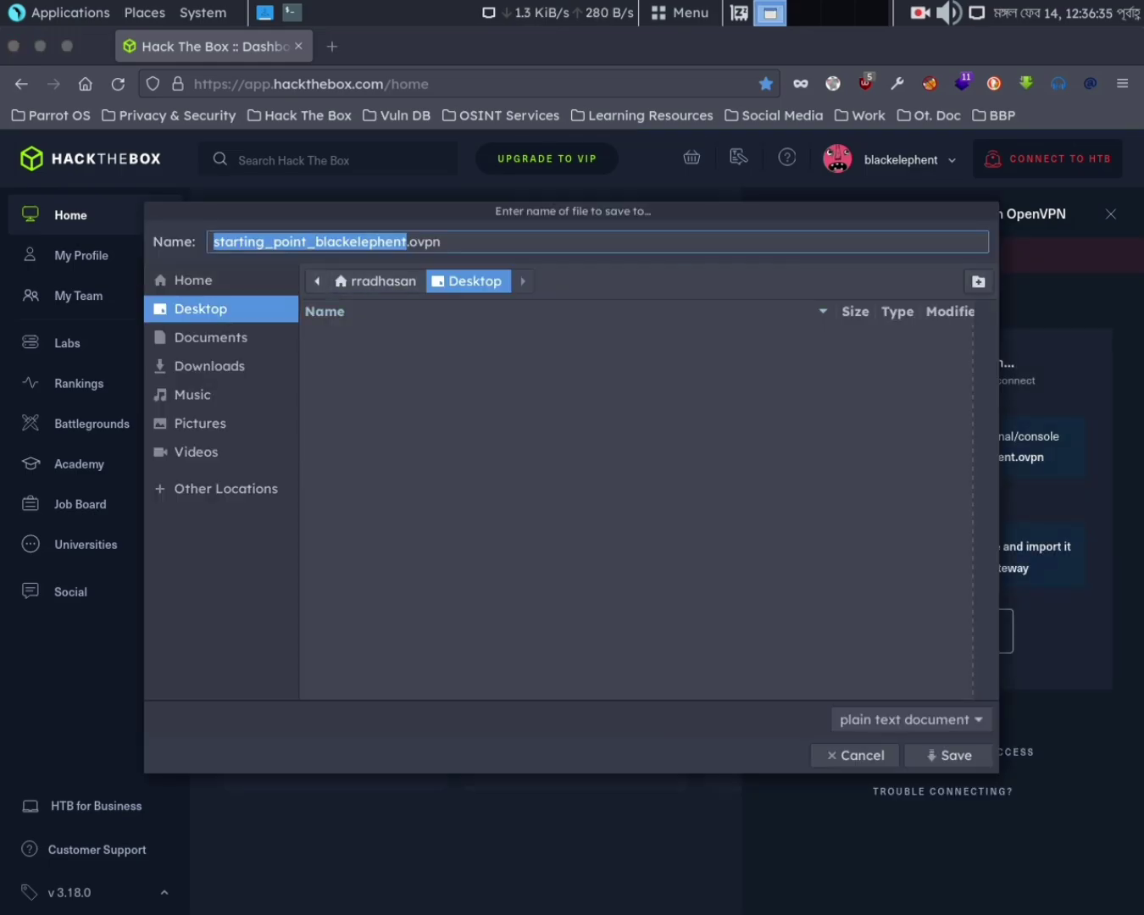
pyautogui.click(978, 281)
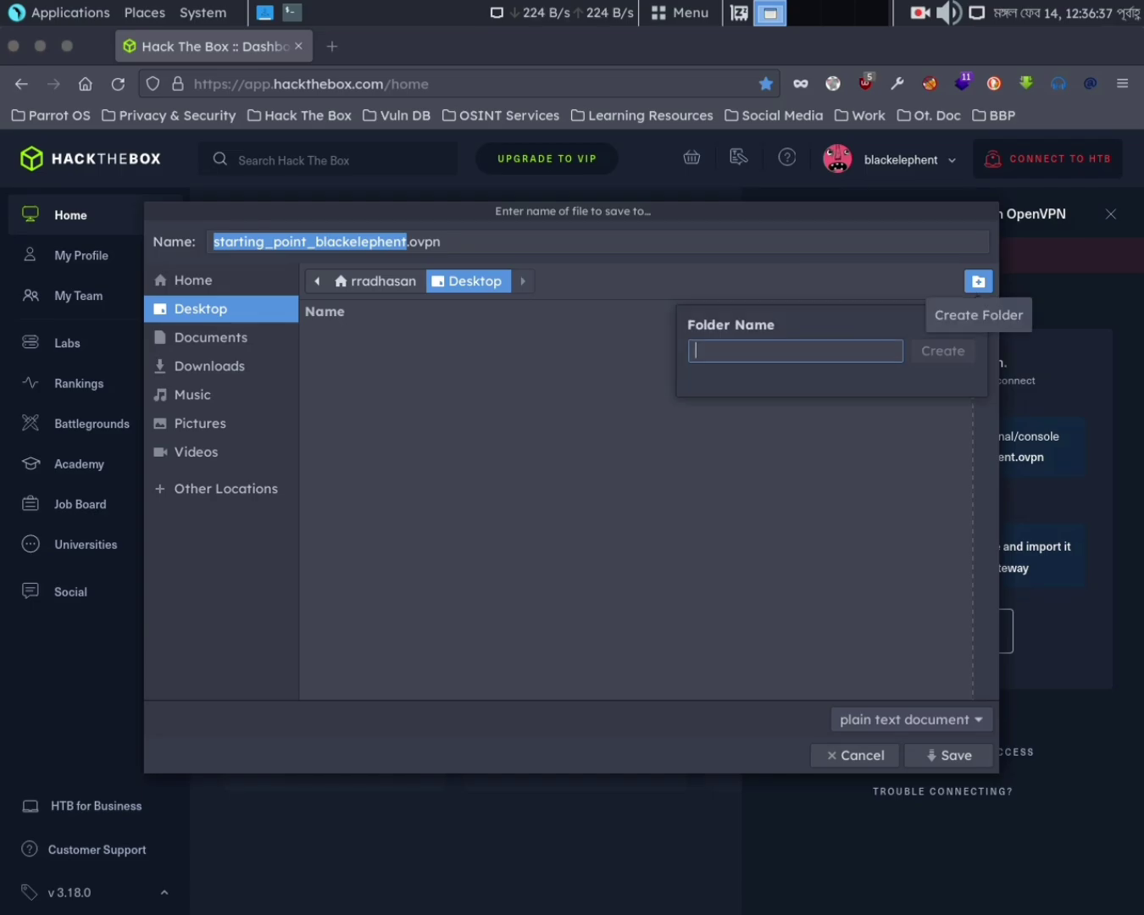
pyautogui.write('htb')
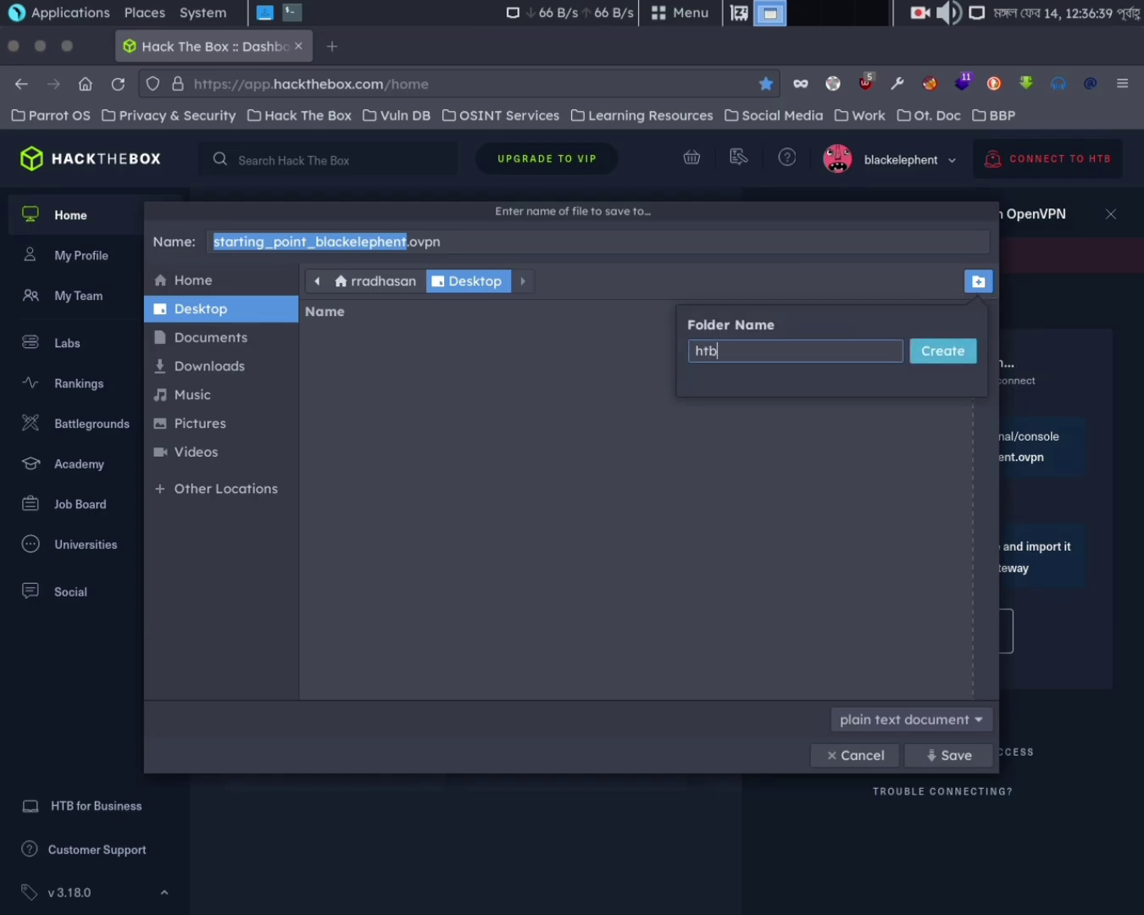
pyautogui.press('Return')
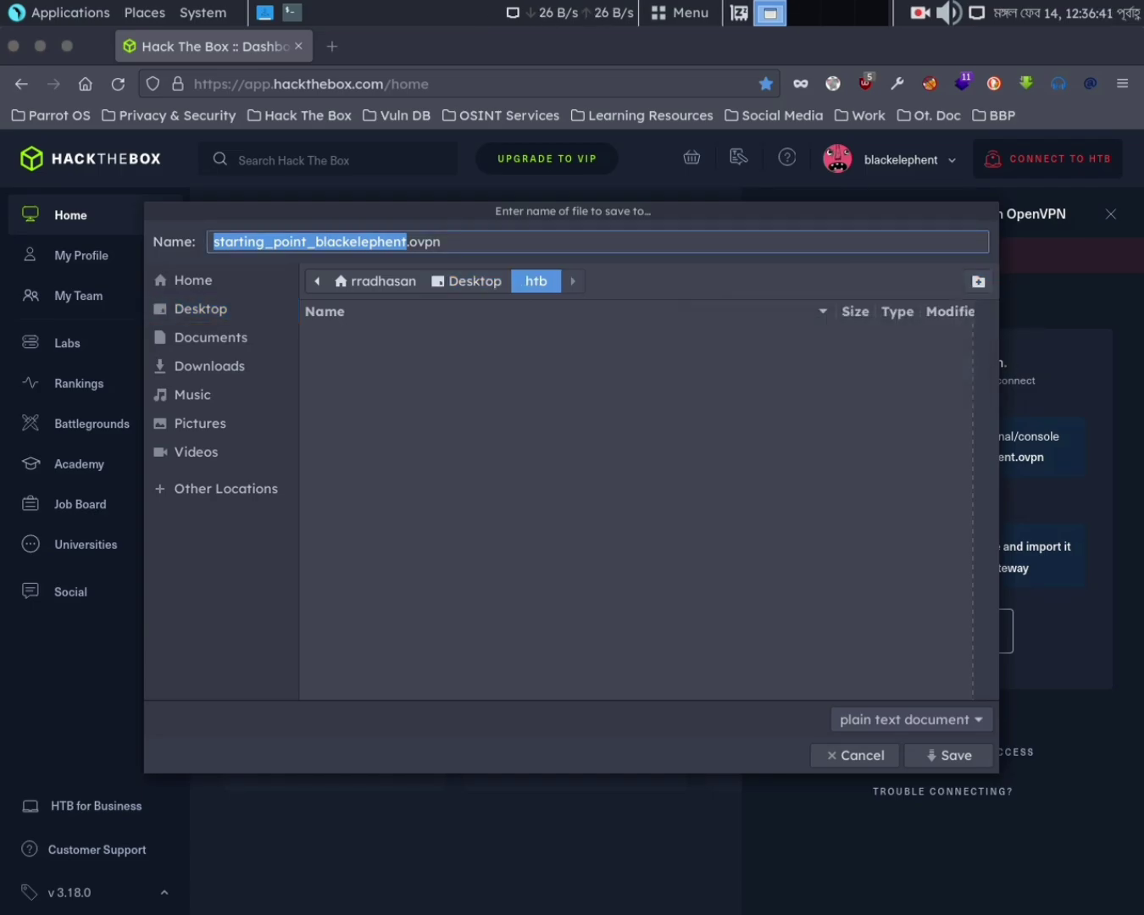
pyautogui.click(945, 755)
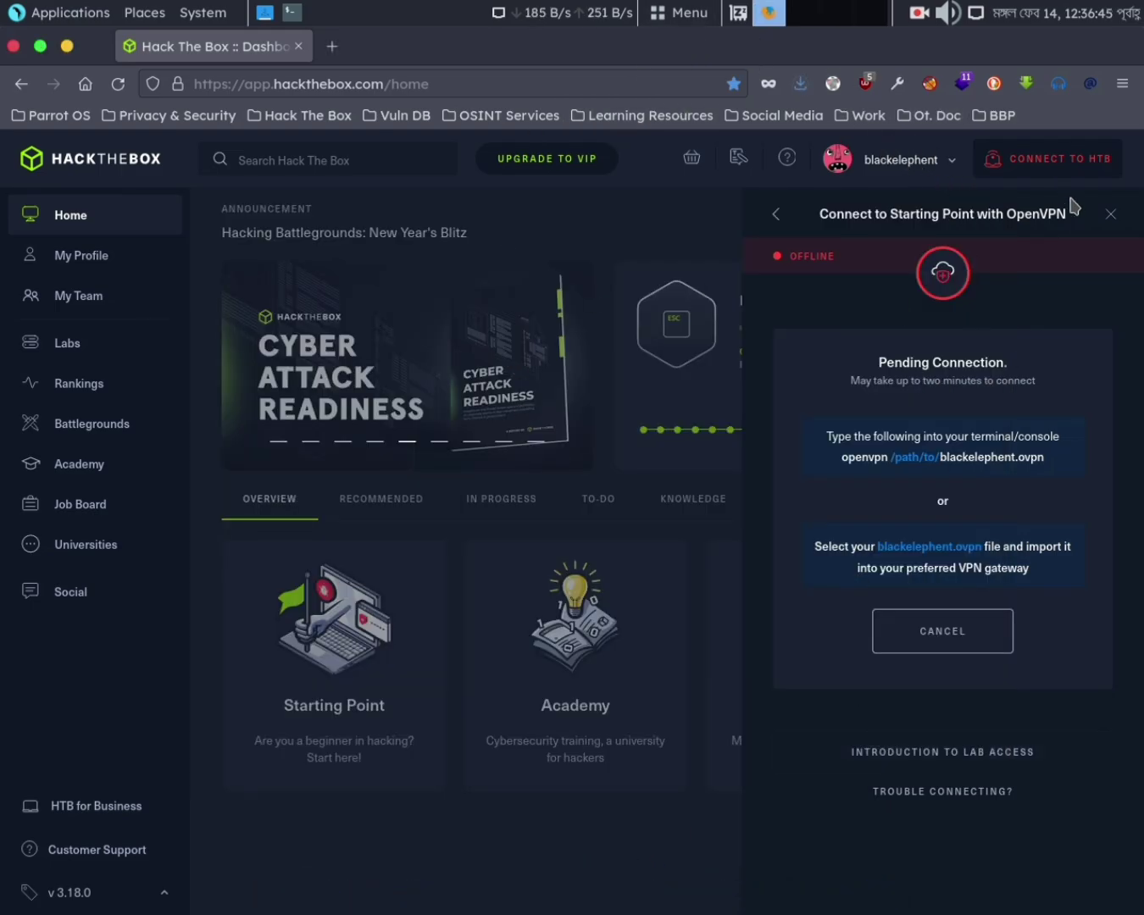
pyautogui.click(1110, 214)
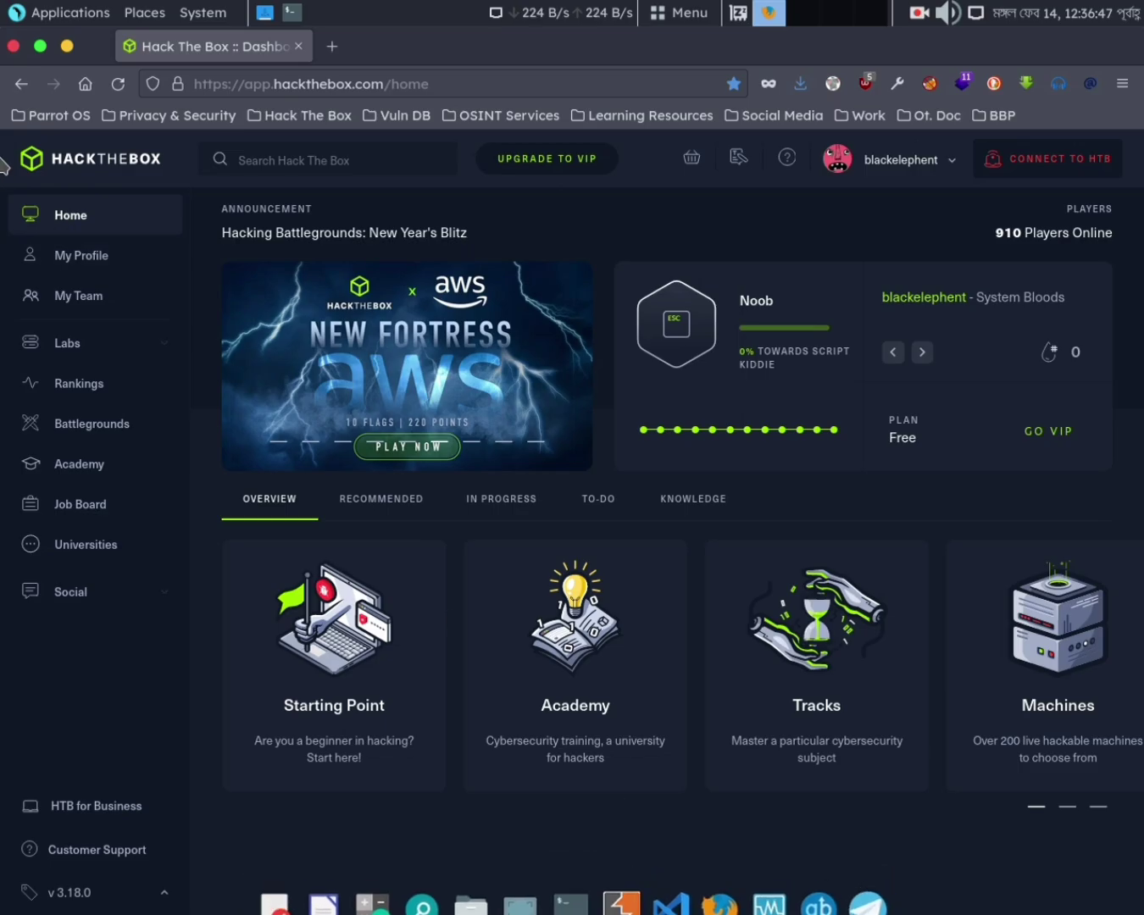
# Open the Desktop htb folder and launch a terminal inside it
pyautogui.click(67, 46)
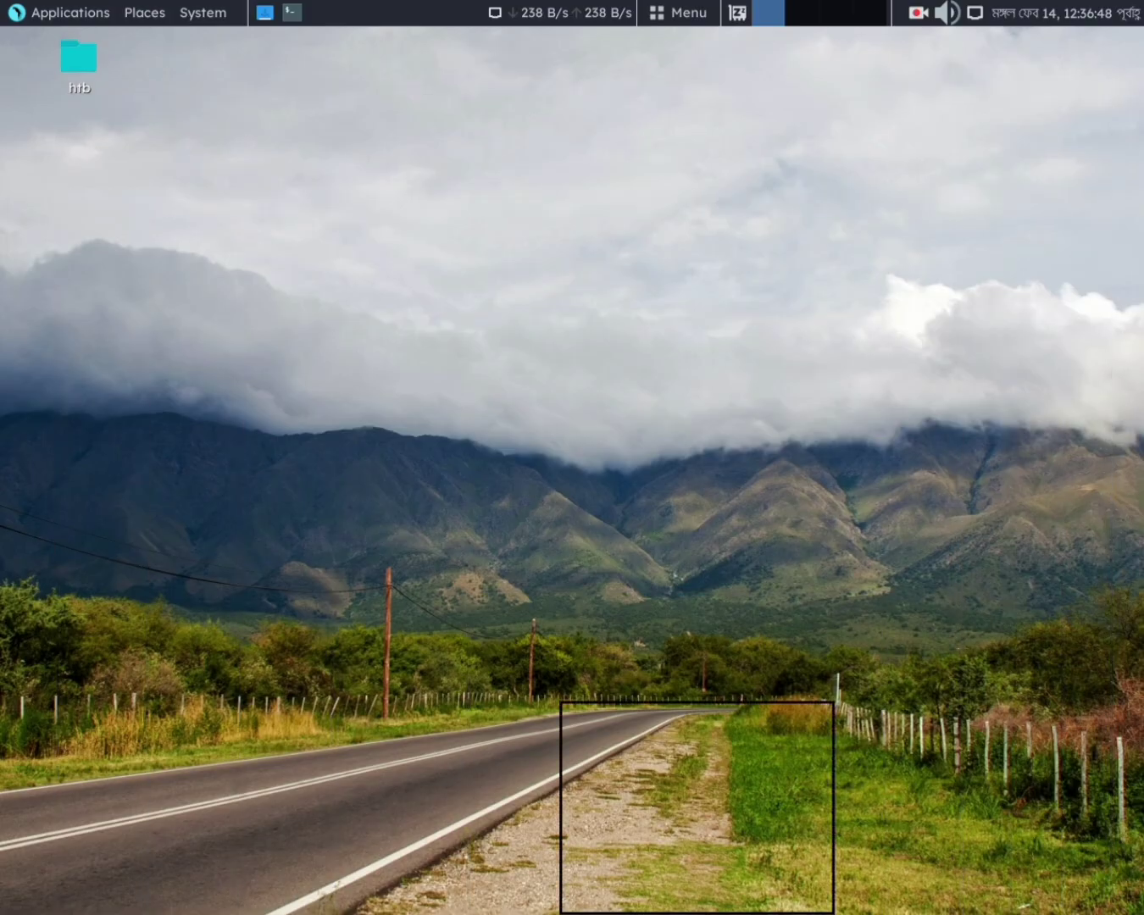
pyautogui.doubleClick(72, 76)
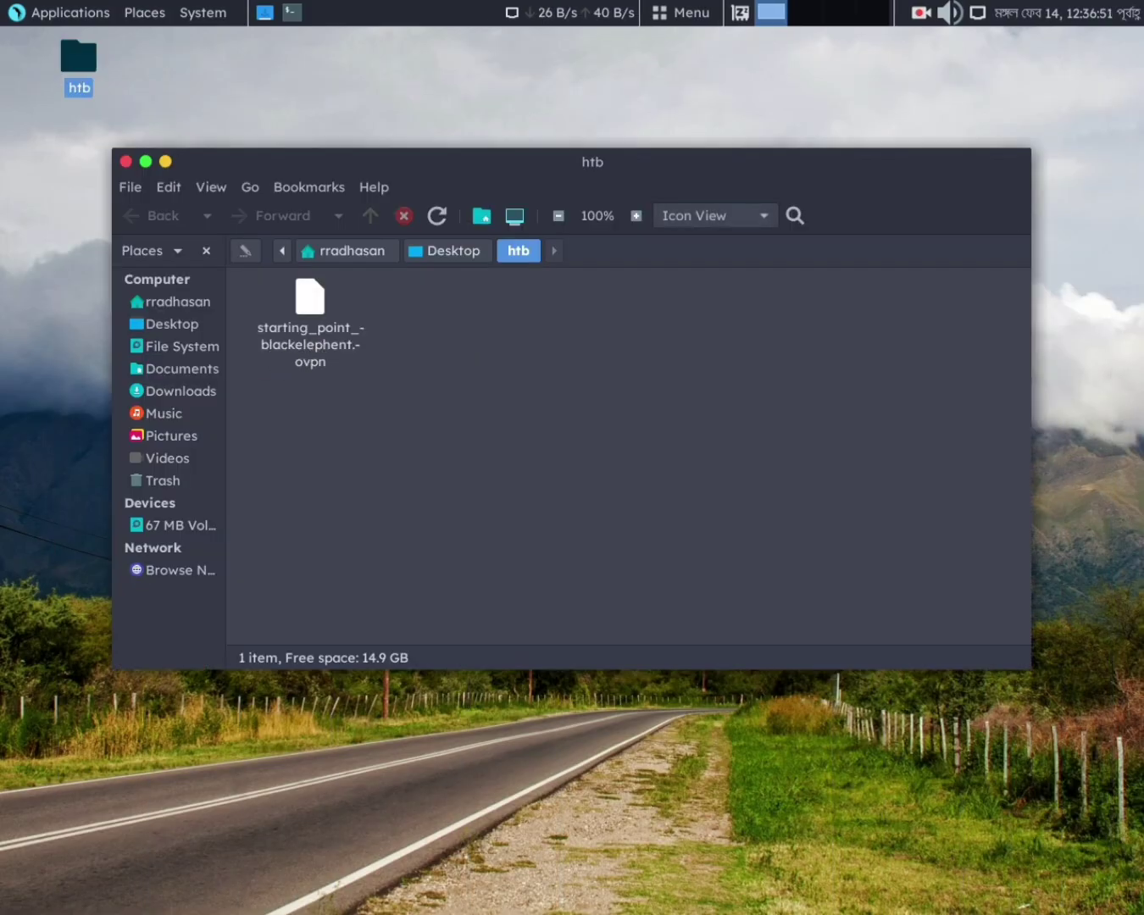
pyautogui.moveTo(126, 166); pyautogui.dragTo(125, 162)
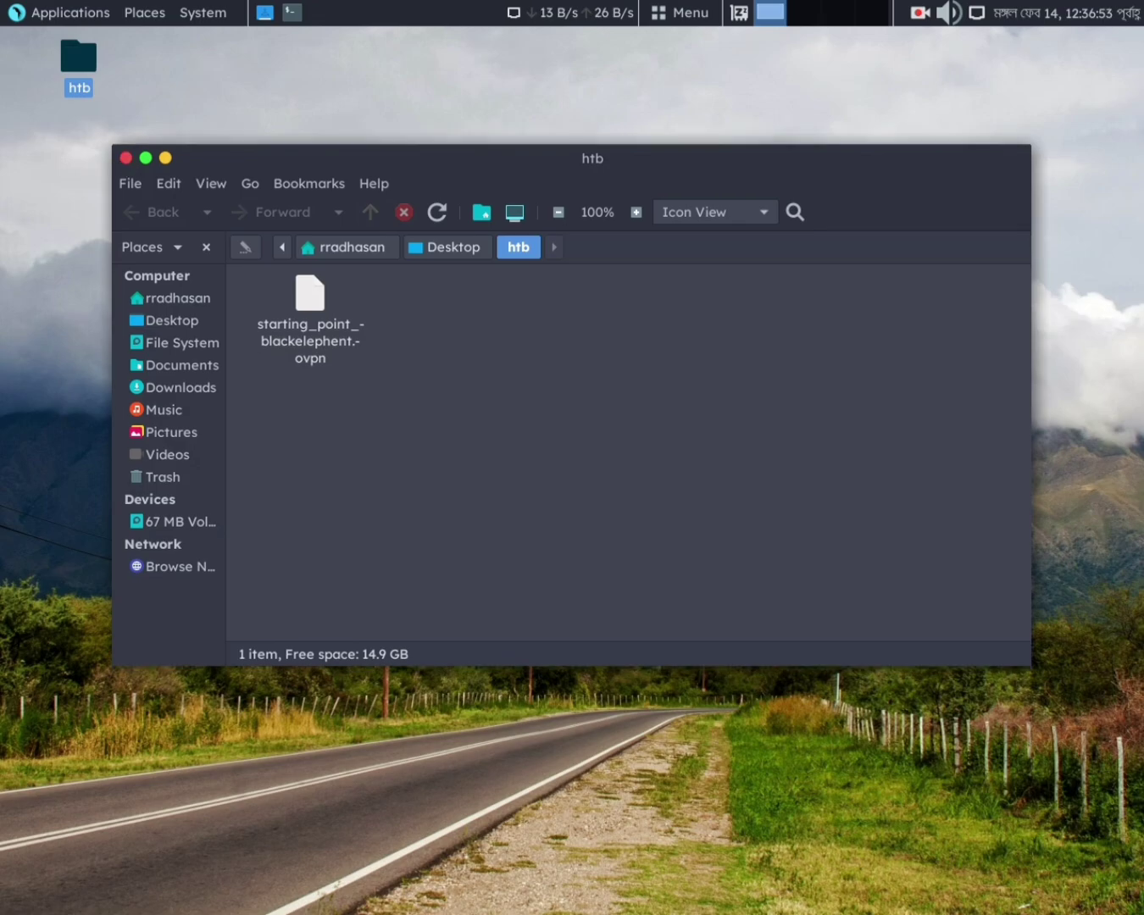
pyautogui.click(125, 157)
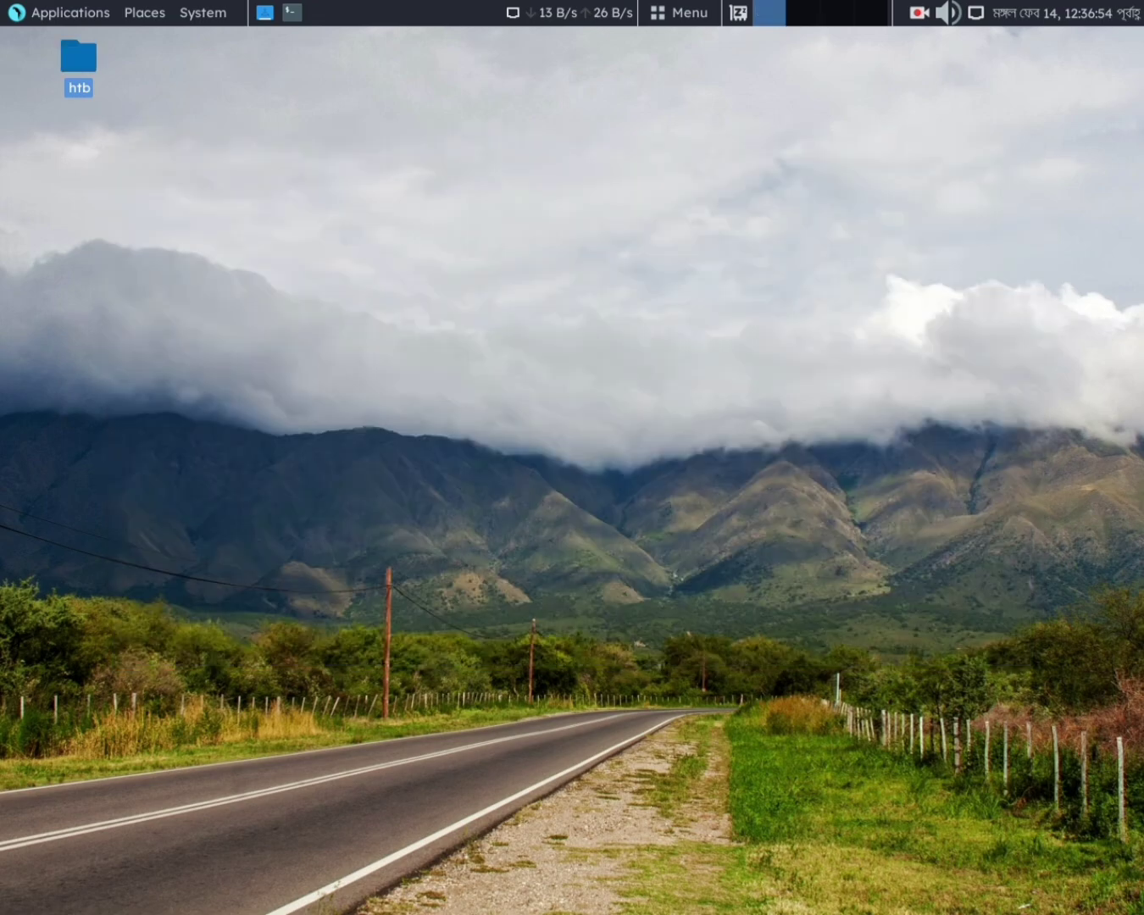
pyautogui.doubleClick(82, 64)
pyautogui.rightClick(531, 386)
pyautogui.hotkey('ctrl', 'alt', 't')
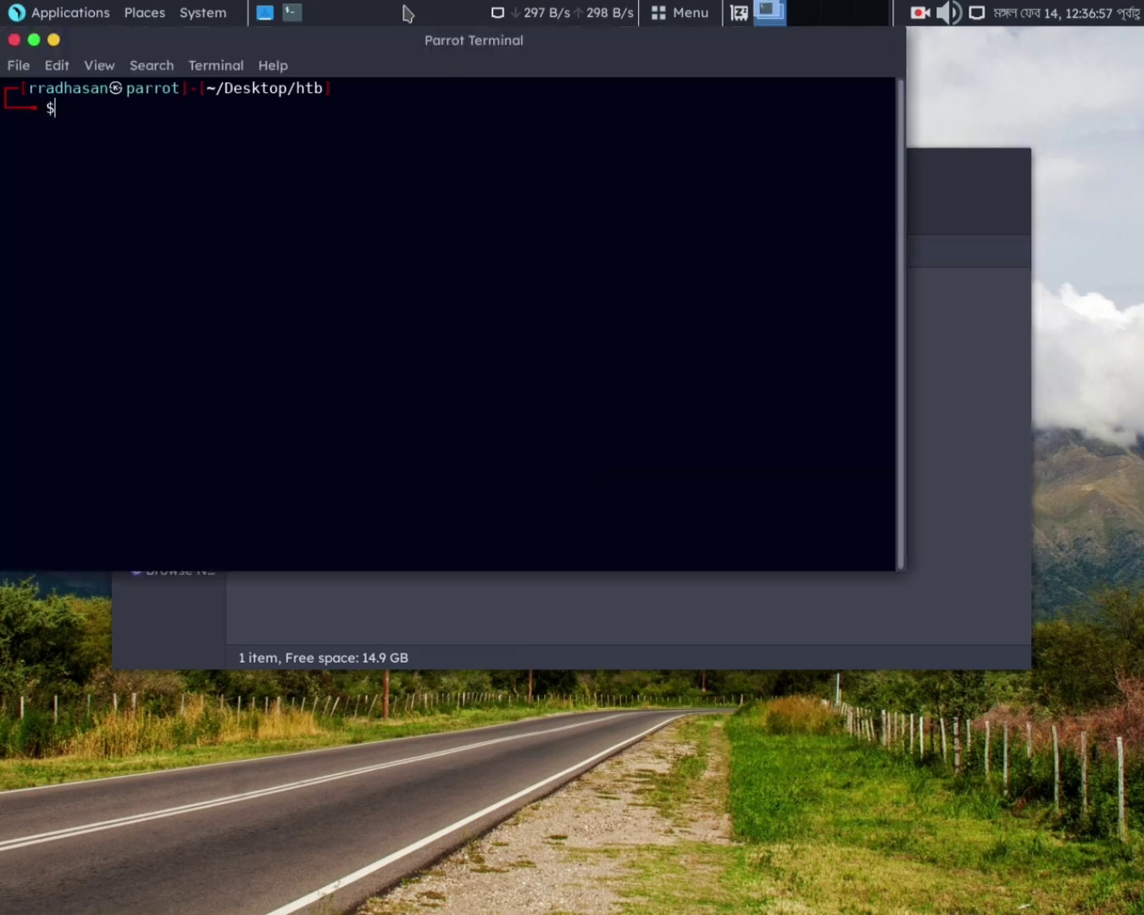
pyautogui.moveTo(409, 41); pyautogui.dragTo(595, 354)
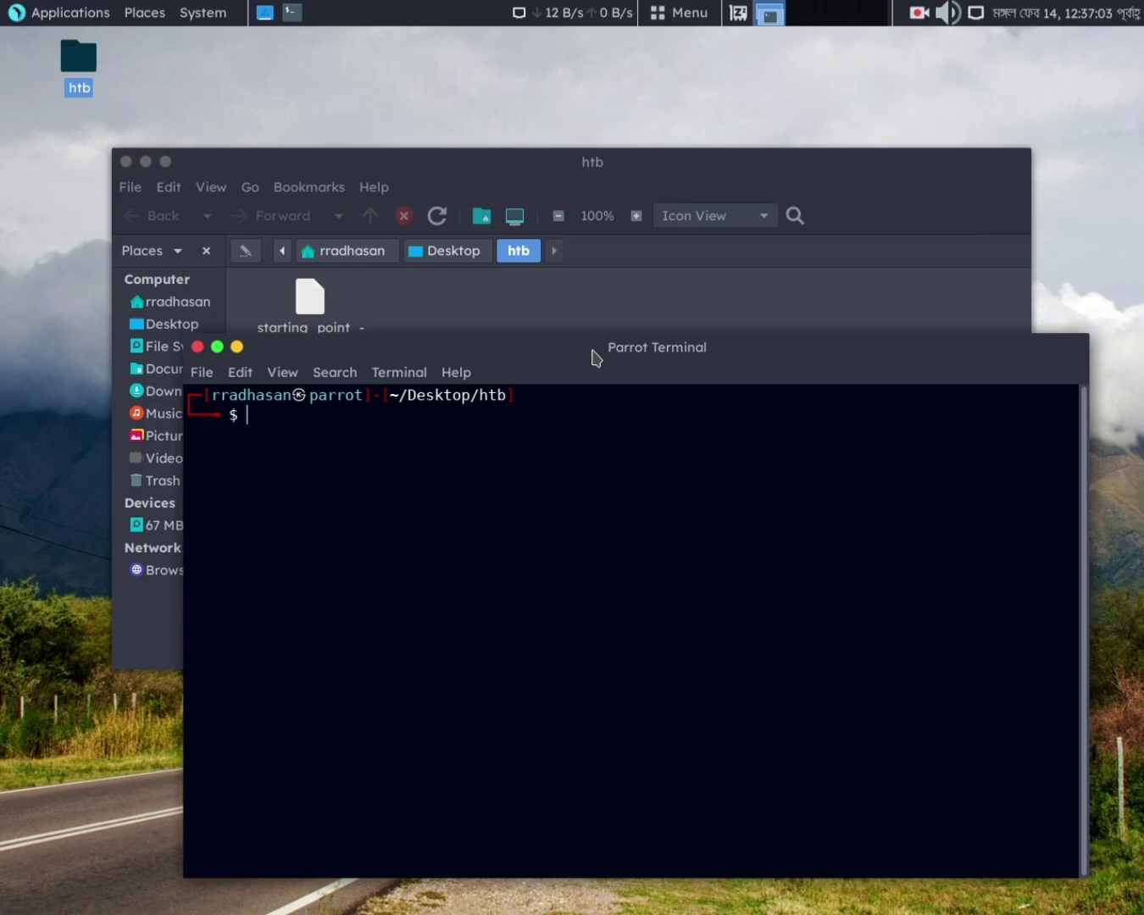
# Run sudo openvpn with the Starting Point .ovpn profile and enter the sudo password
pyautogui.write('open')
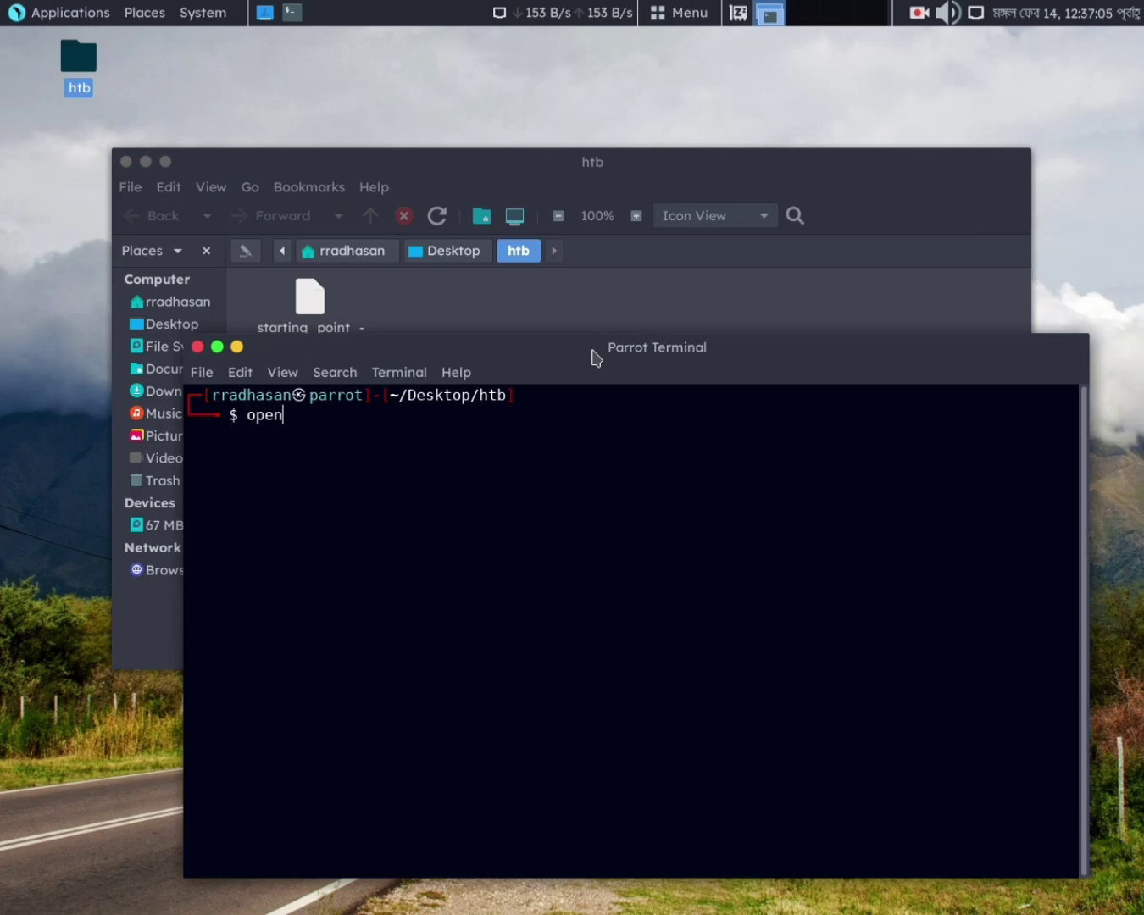
pyautogui.write('vpn s')
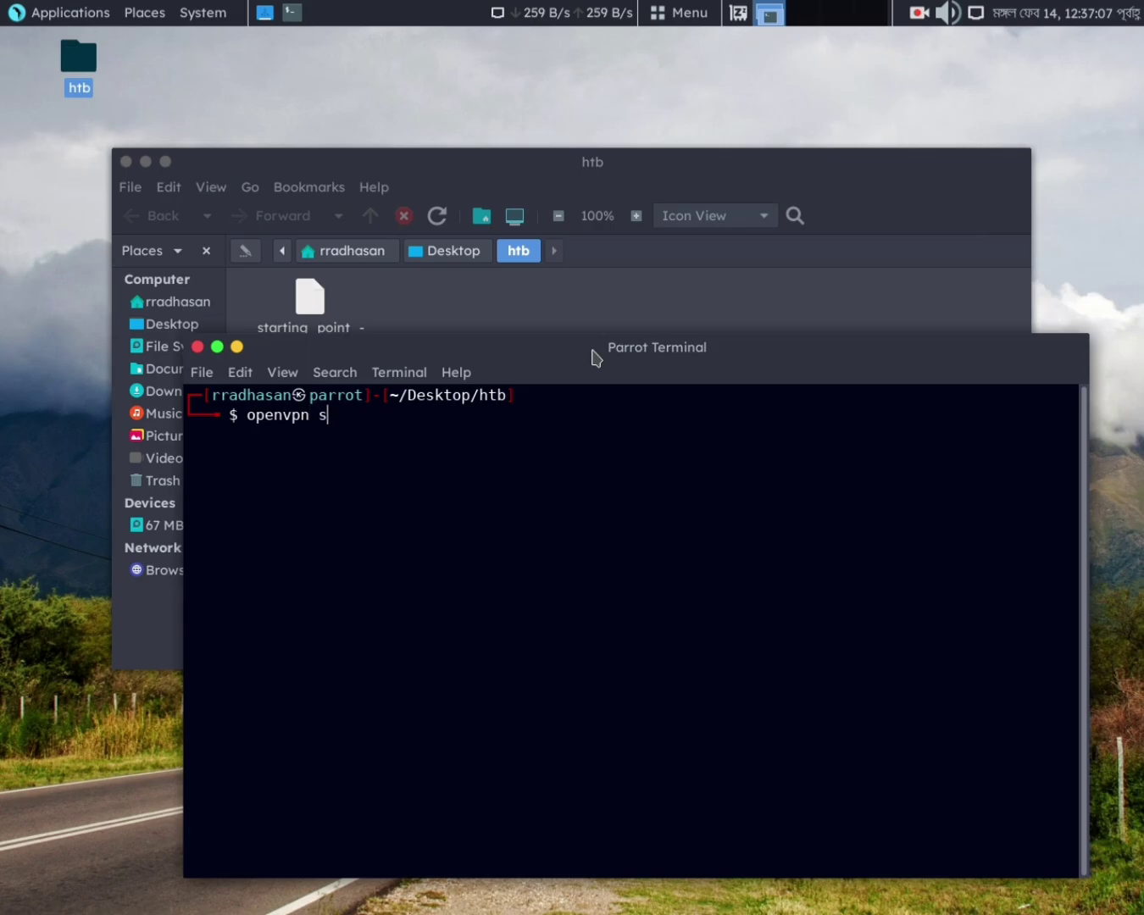
pyautogui.write('ta')
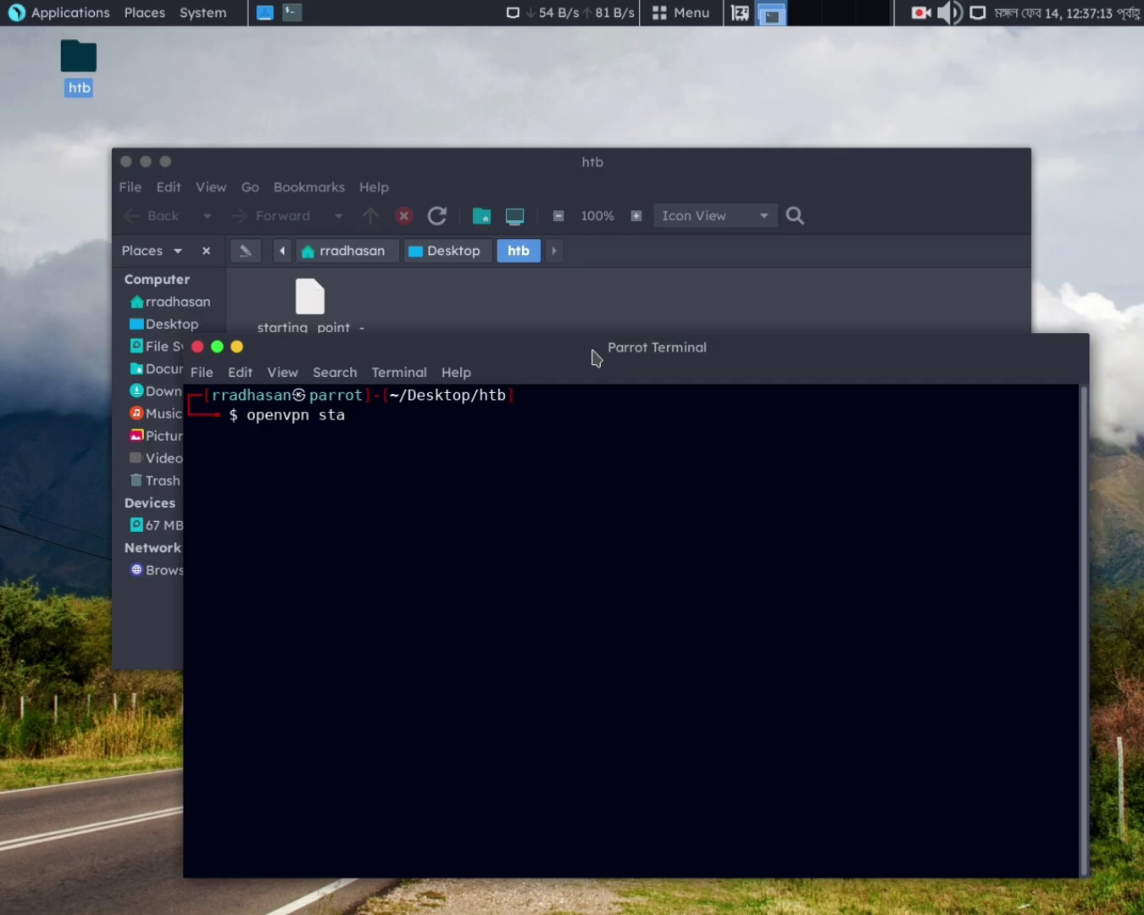
pyautogui.moveTo(559, 342)
pyautogui.mouseDown()
pyautogui.moveTo(552, 439)
pyautogui.moveTo(559, 360)
pyautogui.mouseUp()
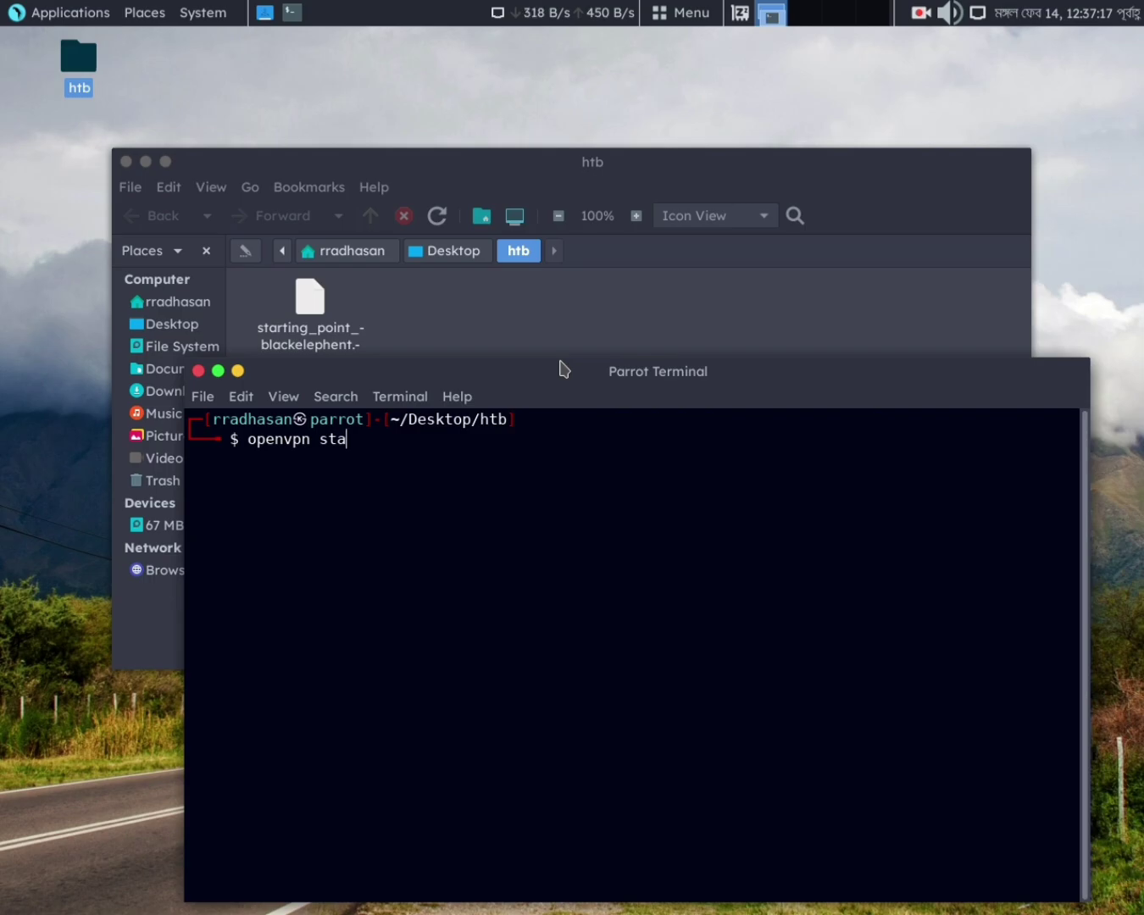
pyautogui.press('BackSpace')
pyautogui.press('BackSpace')
pyautogui.press('BackSpace')
pyautogui.press('BackSpace')
pyautogui.press('BackSpace')
pyautogui.press('BackSpace')
pyautogui.press('BackSpace')
pyautogui.press('BackSpace')
pyautogui.press('BackSpace')
pyautogui.press('BackSpace')
pyautogui.press('BackSpace')
pyautogui.write('sudo ')
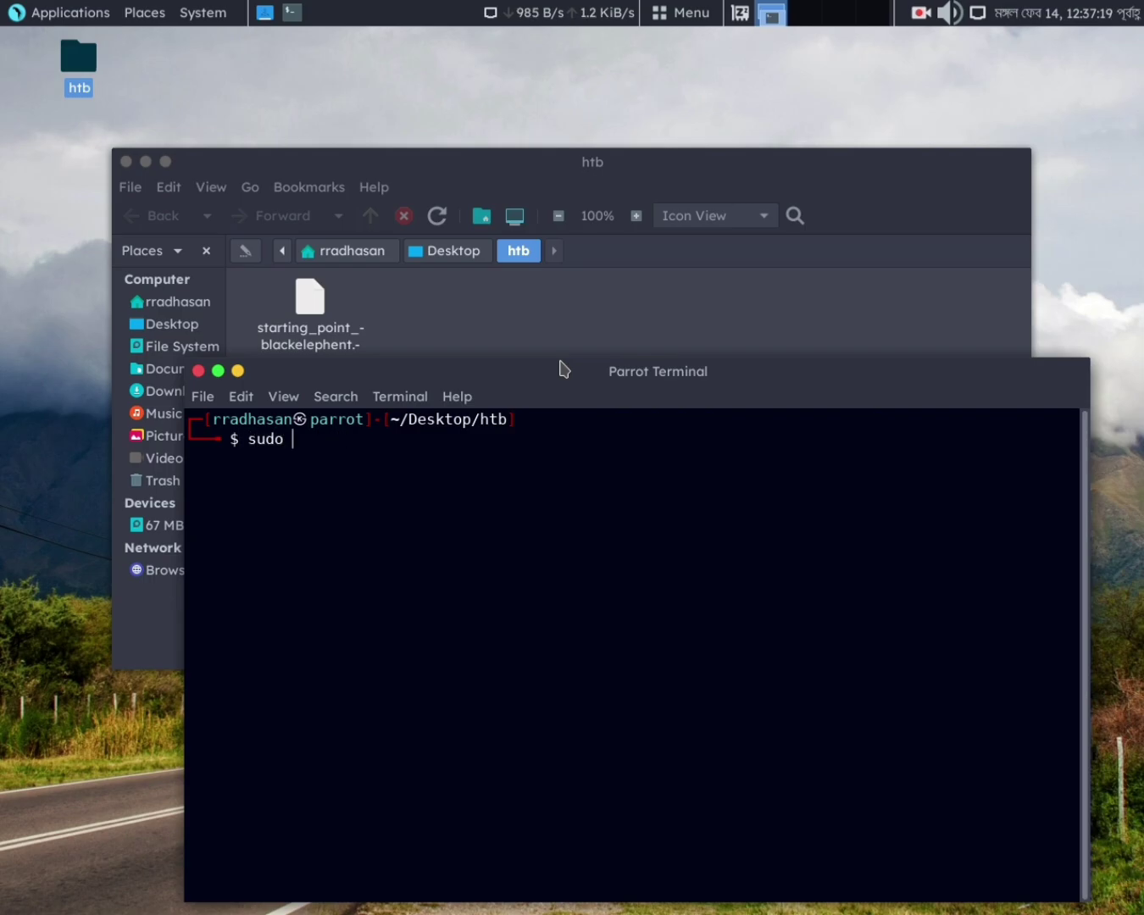
pyautogui.write('openvpn')
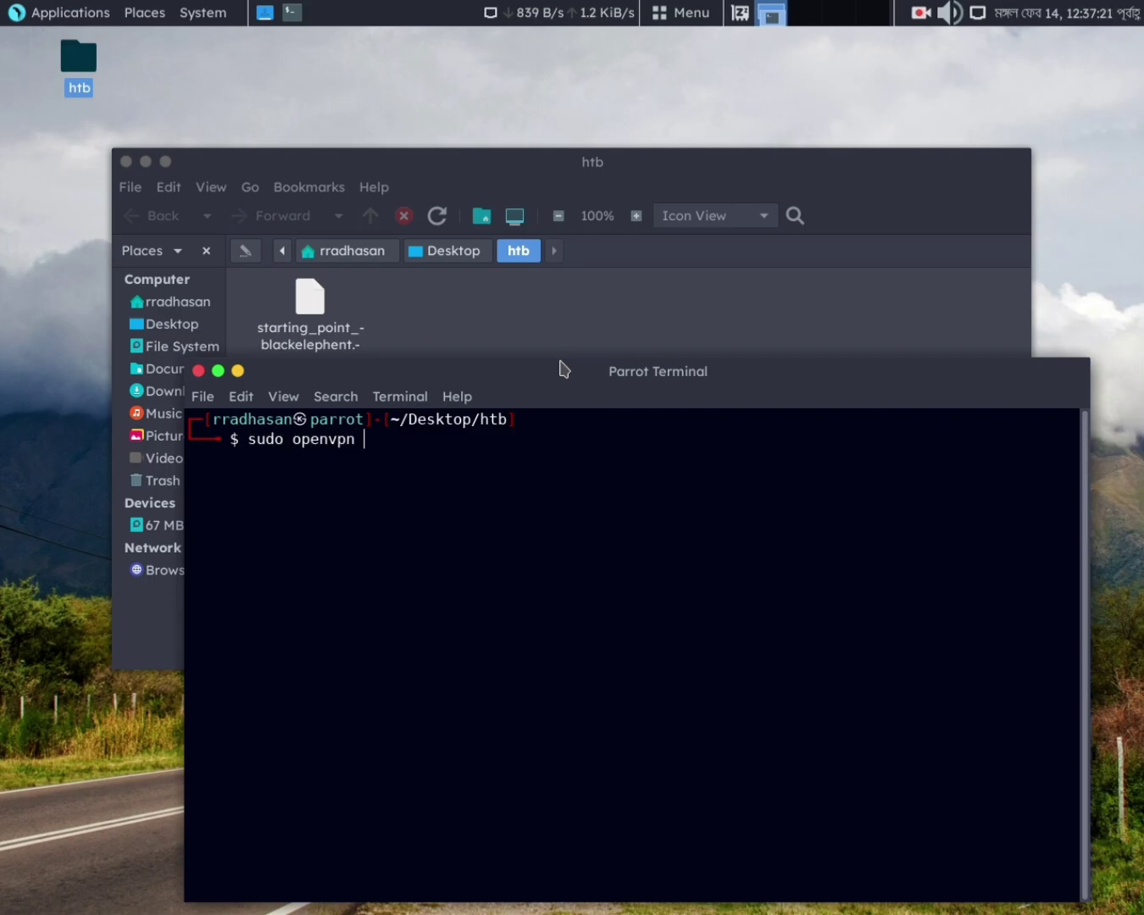
pyautogui.write(' s')
pyautogui.press('Tab')
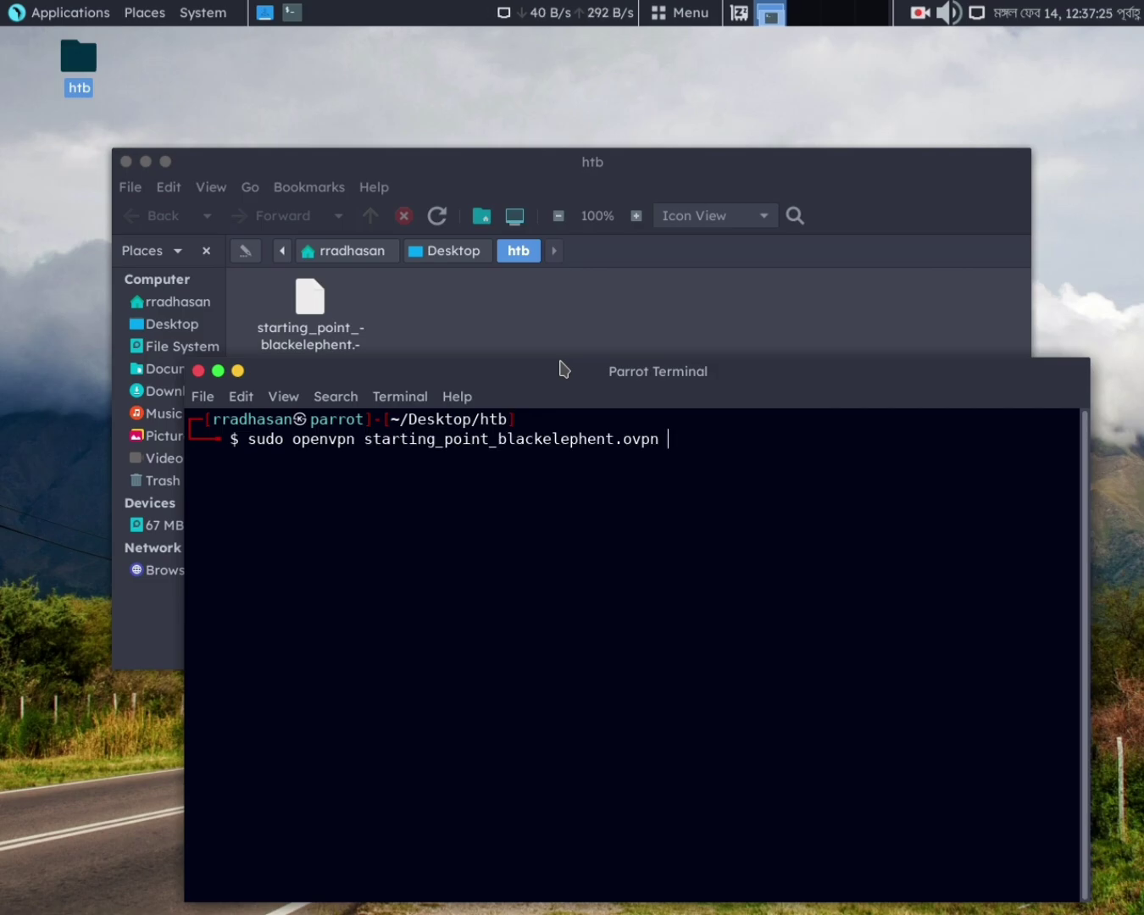
pyautogui.press('Return')
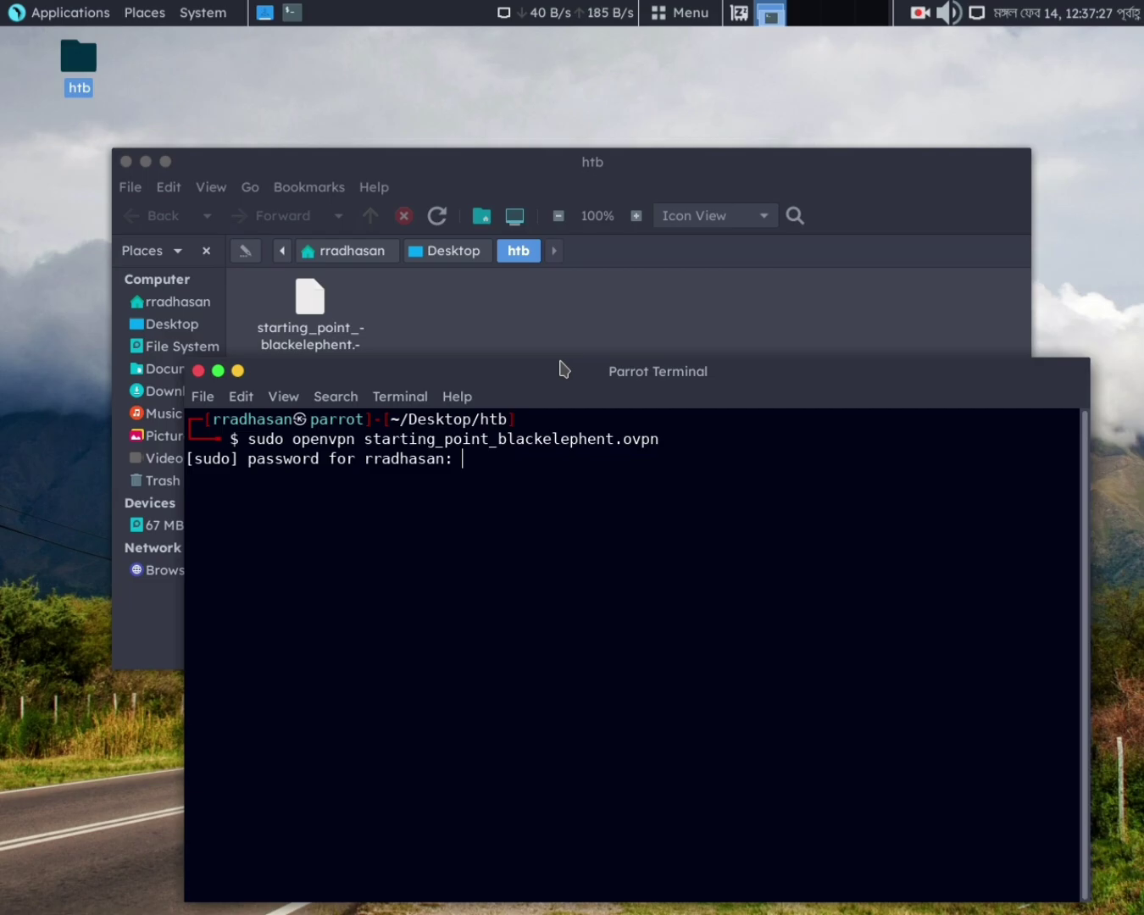
pyautogui.press('Return')
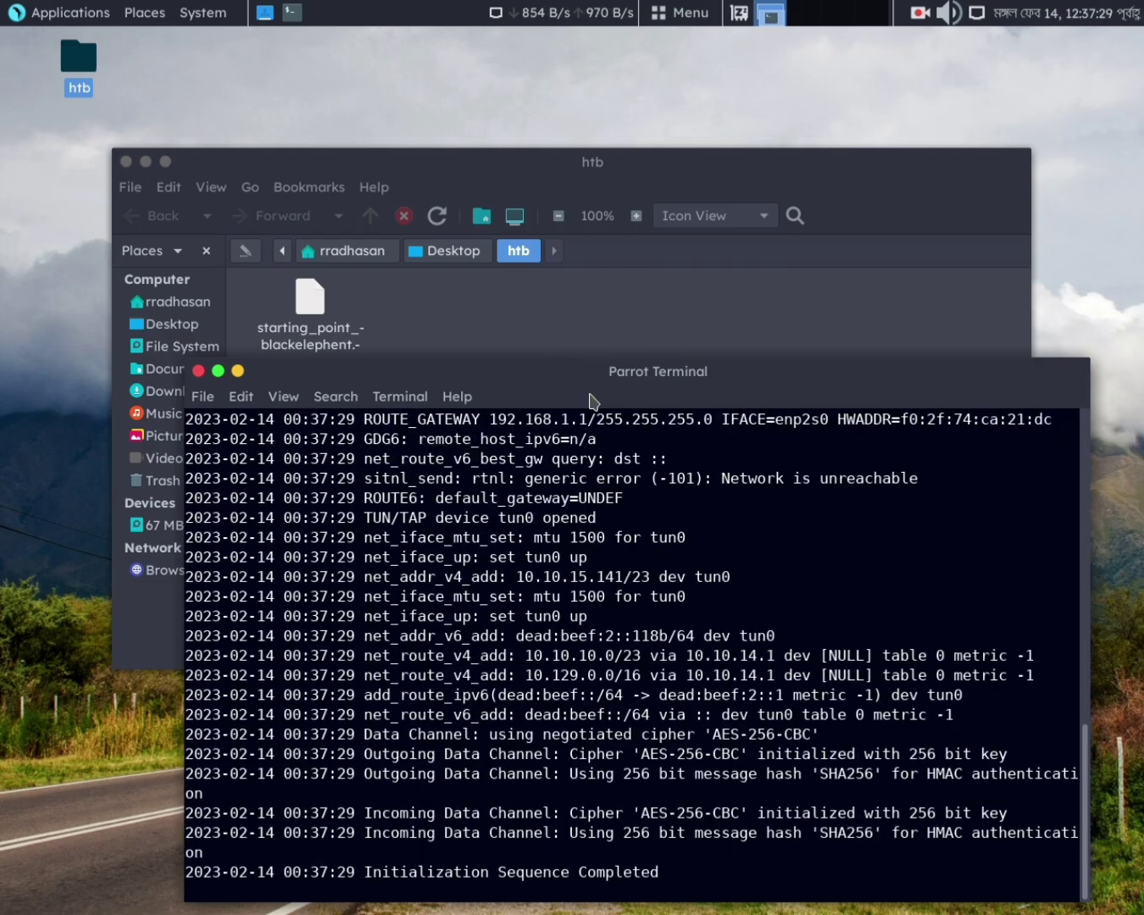
# Confirm the OpenVPN log shows Initialization Sequence Completed
pyautogui.moveTo(591, 400); pyautogui.dragTo(570, 200)
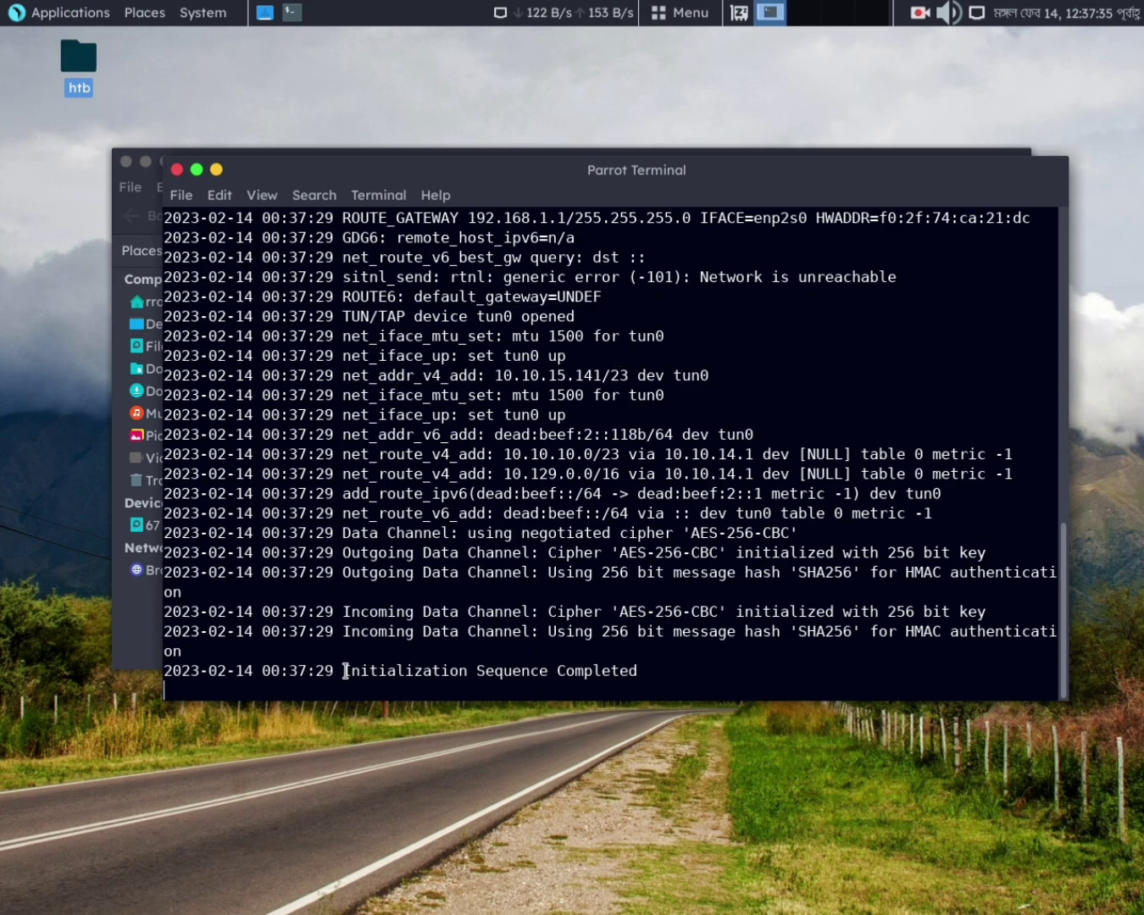
pyautogui.moveTo(345, 671); pyautogui.dragTo(637, 670)
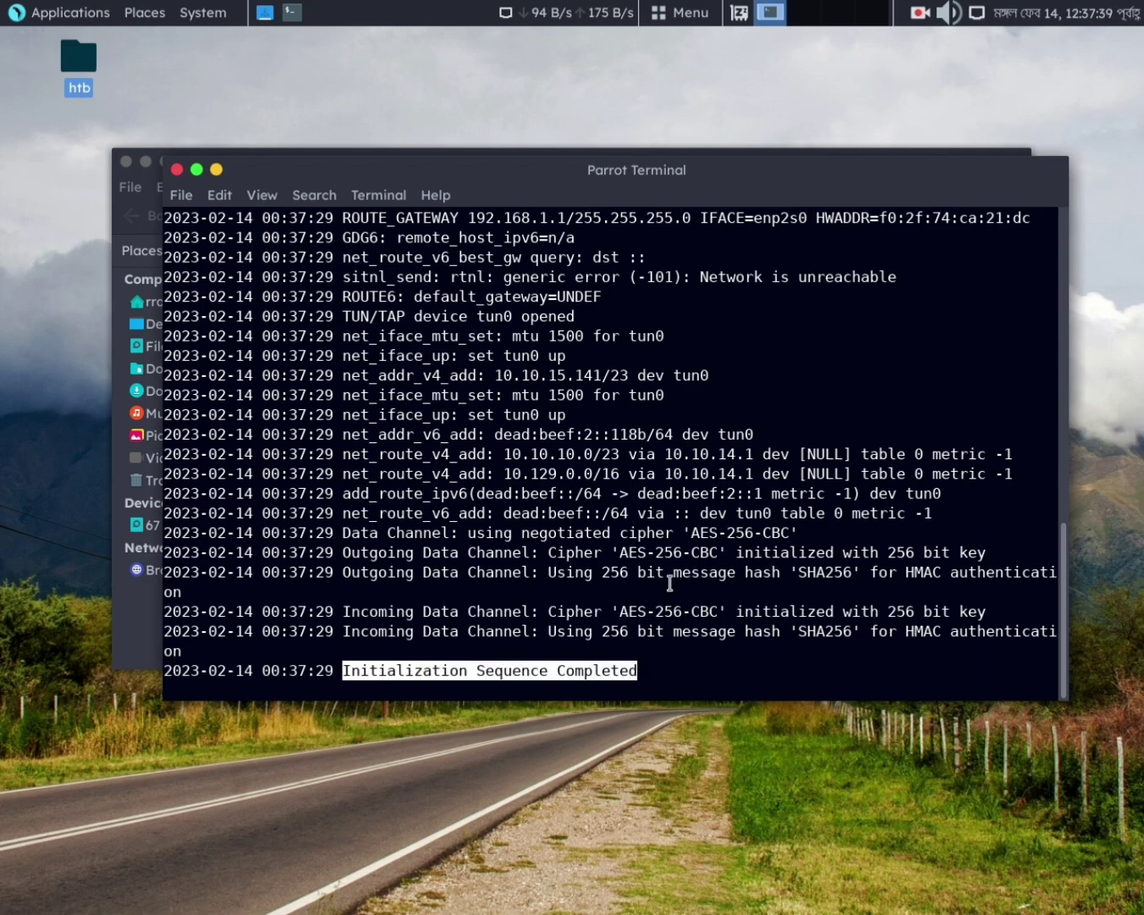
pyautogui.click(711, 417)
# Run ifconfig in a new terminal tab, confirm tun0 at 10.10.15.141, and minimize the terminal
pyautogui.rightClick(687, 296)
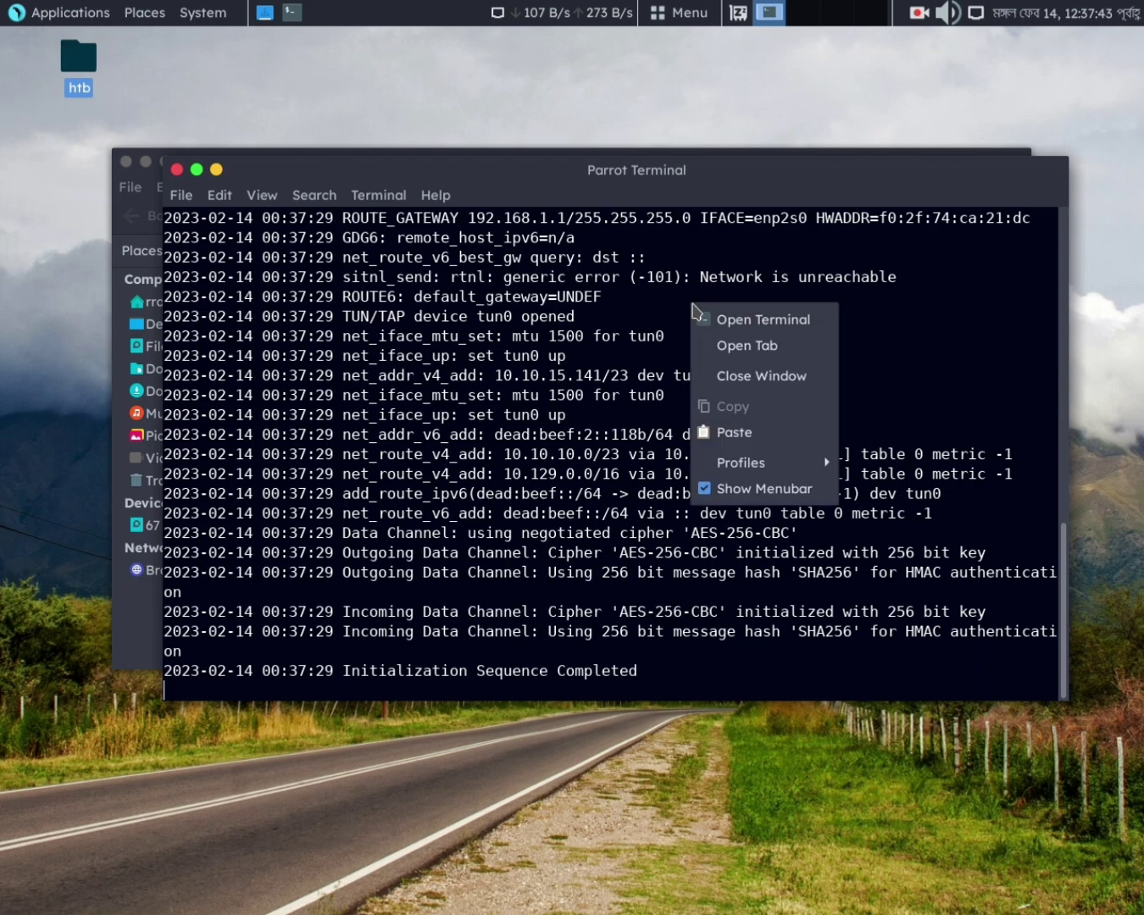
pyautogui.click(717, 340)
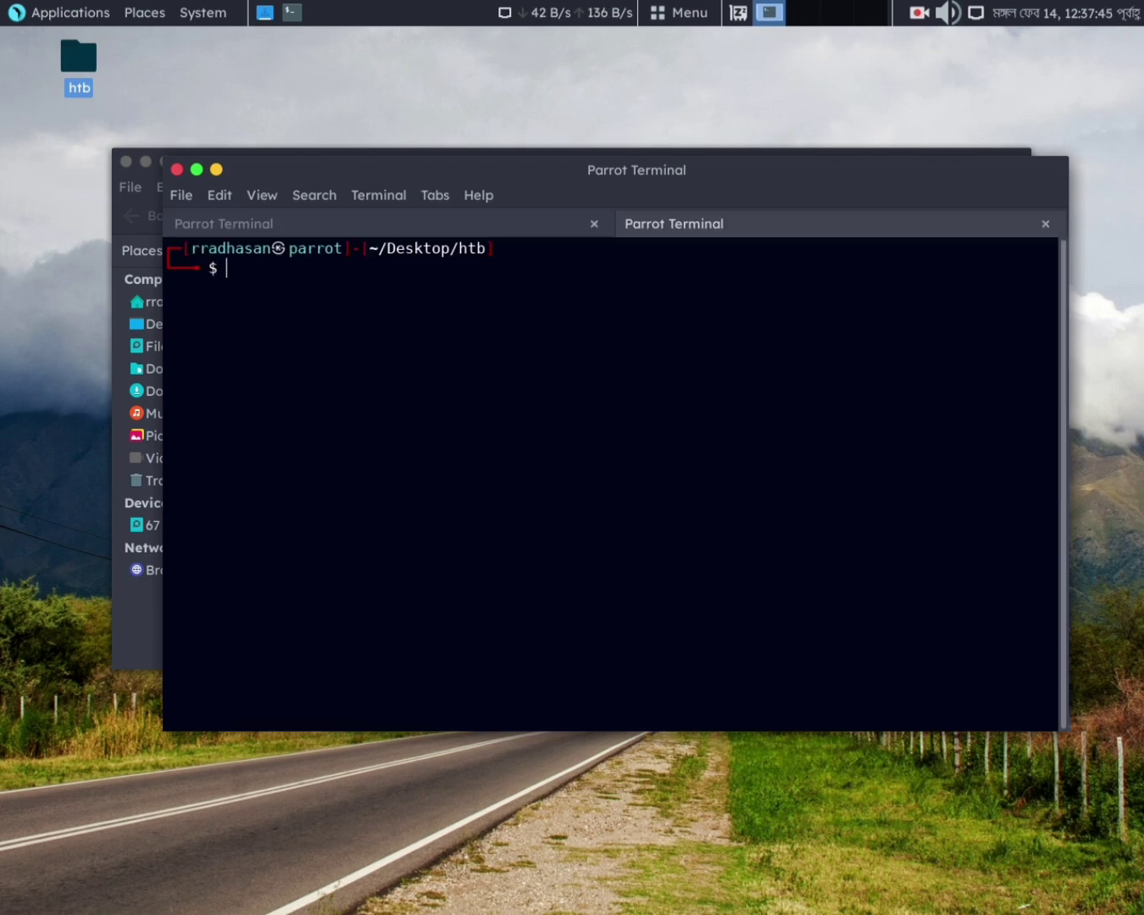
pyautogui.write('ifocnf')
pyautogui.press('BackSpace')
pyautogui.press('BackSpace')
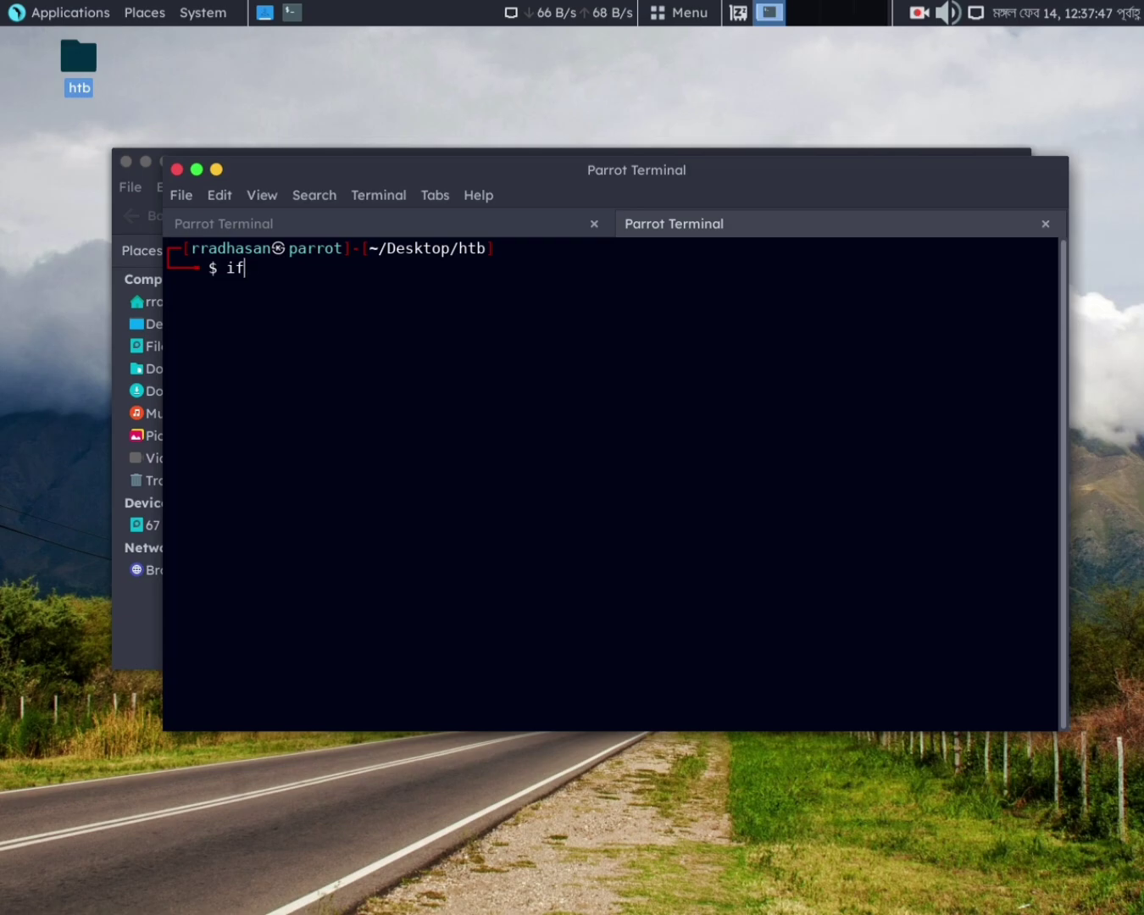
pyautogui.write('config')
pyautogui.press('Return')
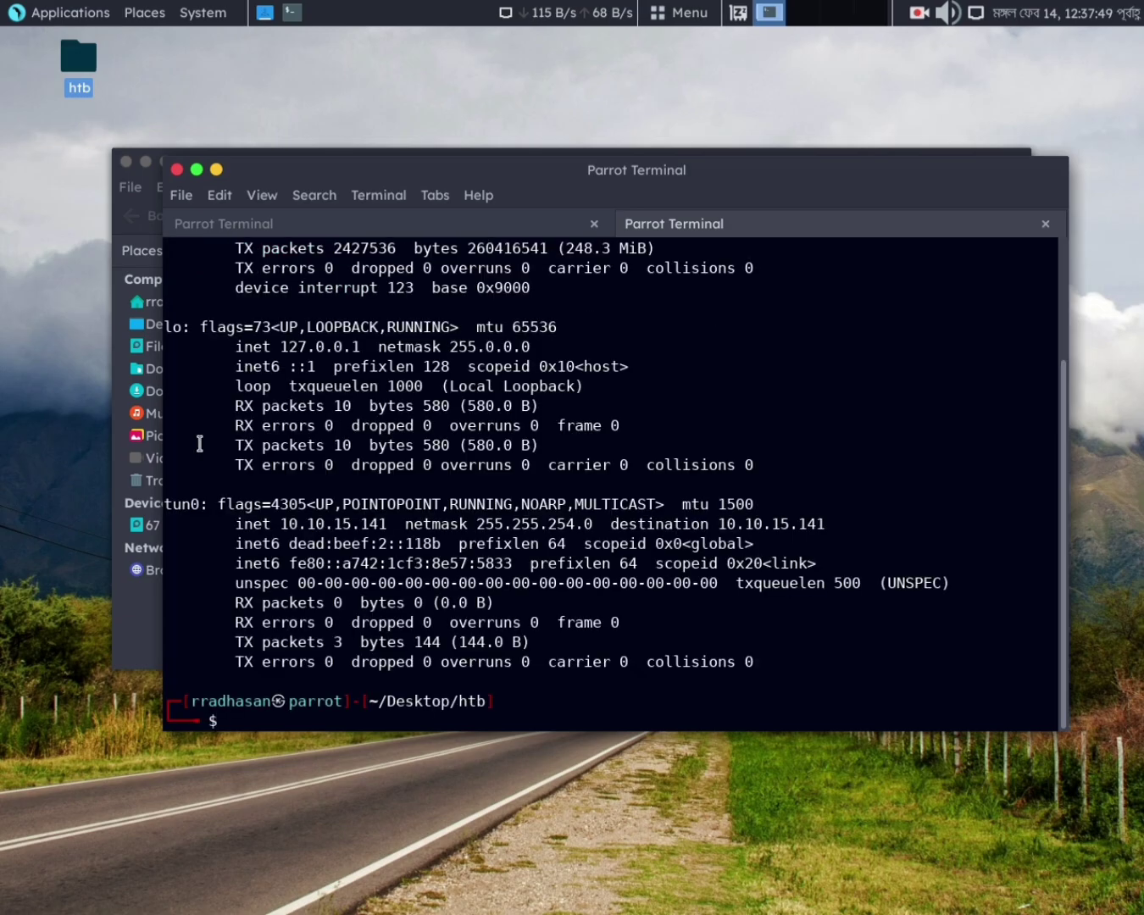
pyautogui.doubleClick(200, 503)
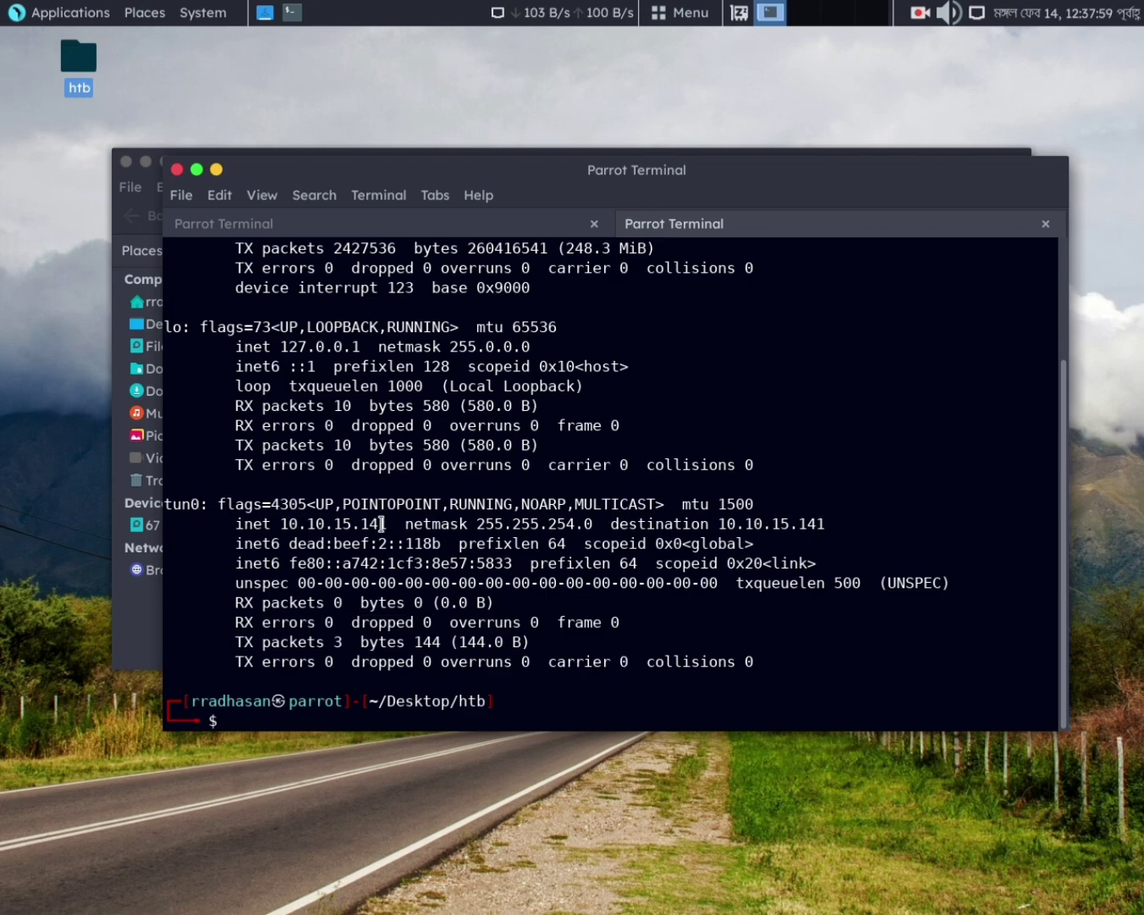
pyautogui.click(217, 174)
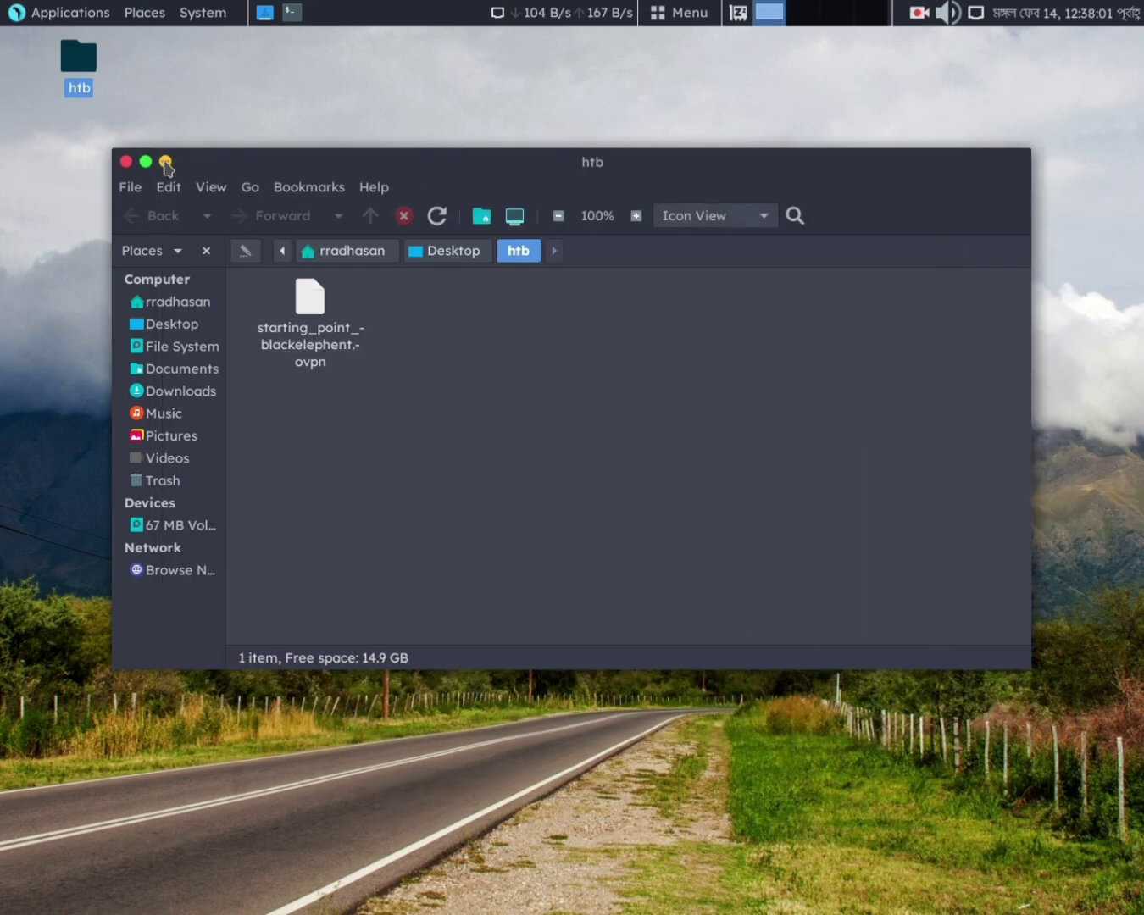
# Minimize the file manager, bring up Firefox and reload the HTB dashboard
pyautogui.click(163, 160)
pyautogui.click(696, 886)
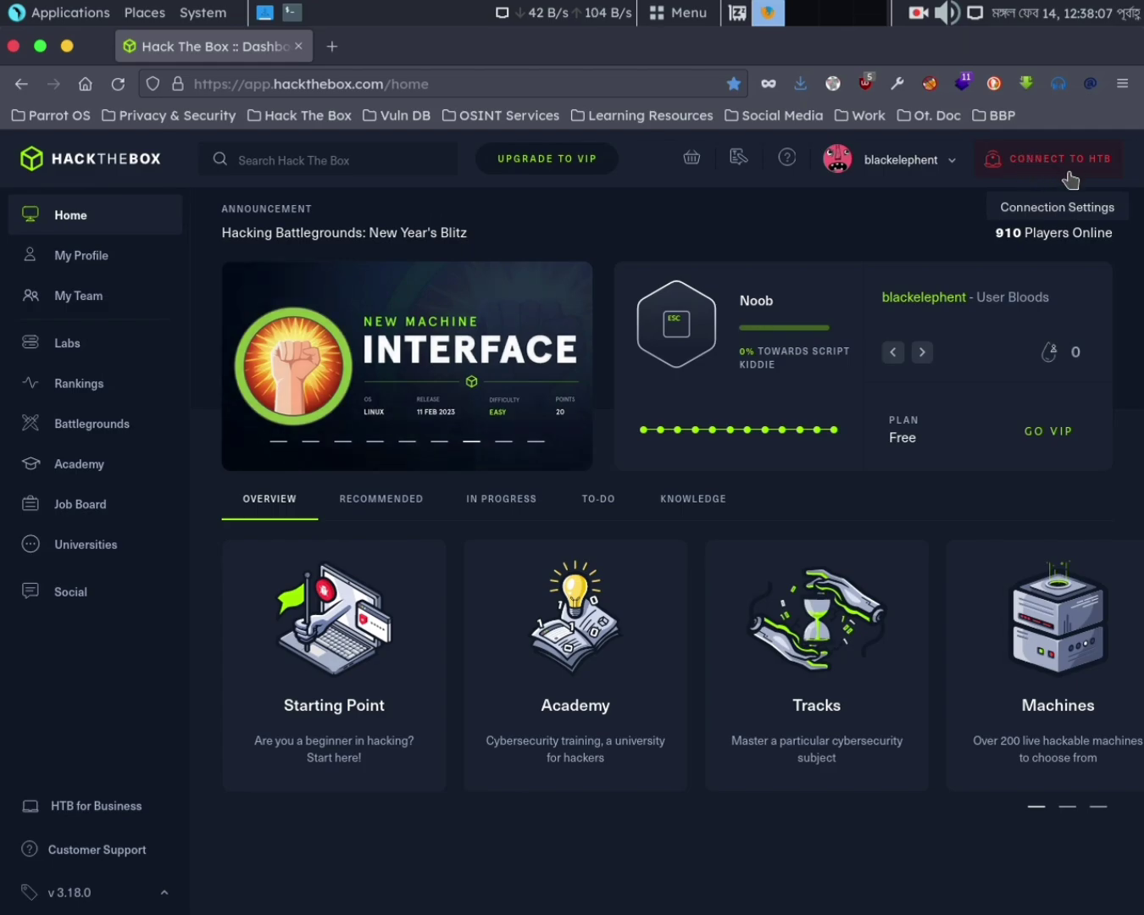
pyautogui.click(119, 85)
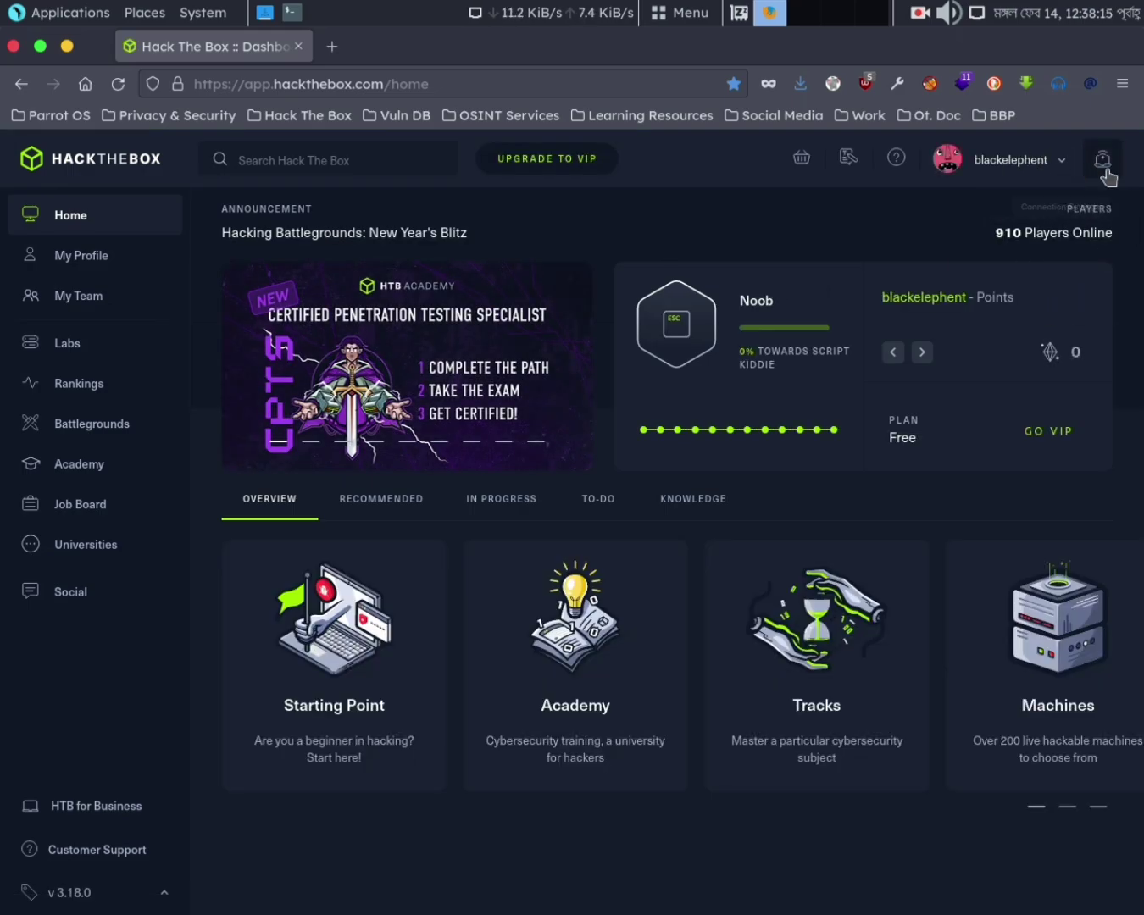
# Check the Connect To Hack The Box panel showing Starting Point VPN active on US StartingPoint 1
pyautogui.moveTo(1033, 176)
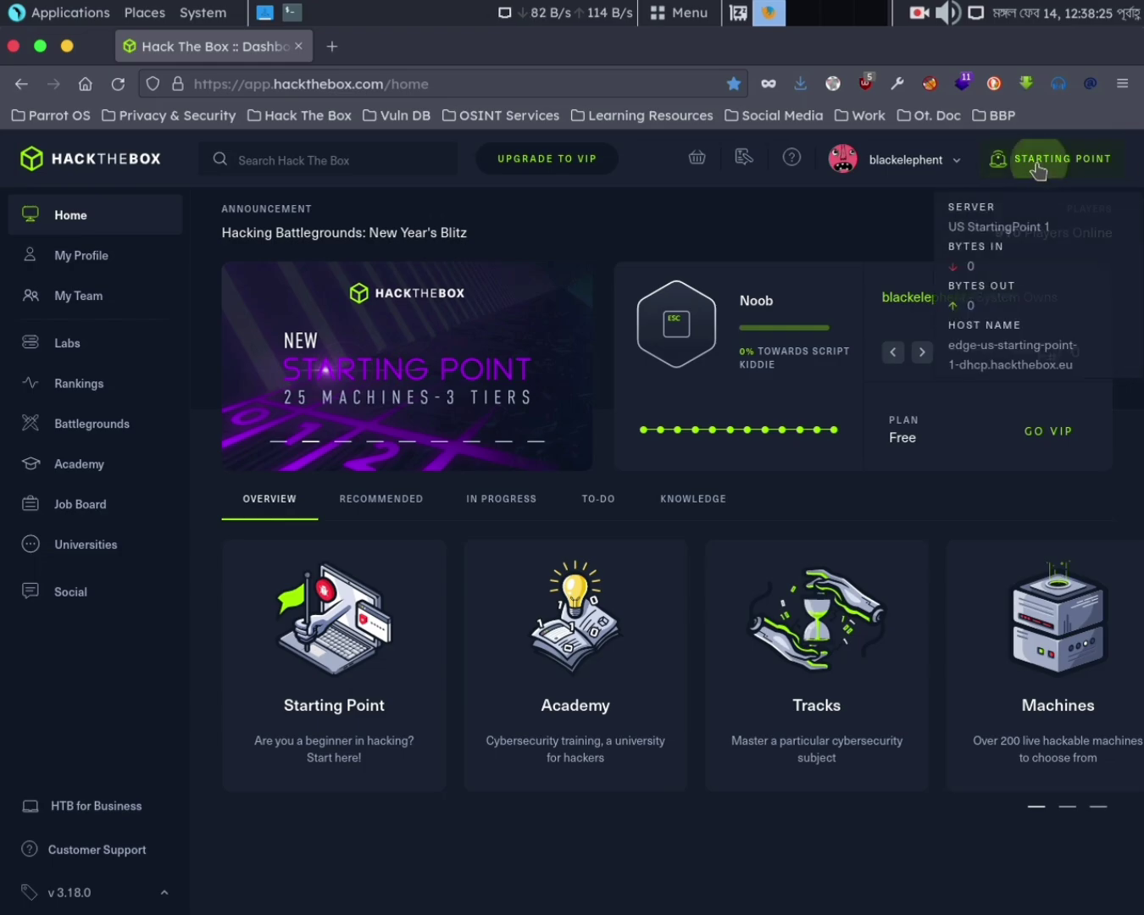
pyautogui.click(1037, 171)
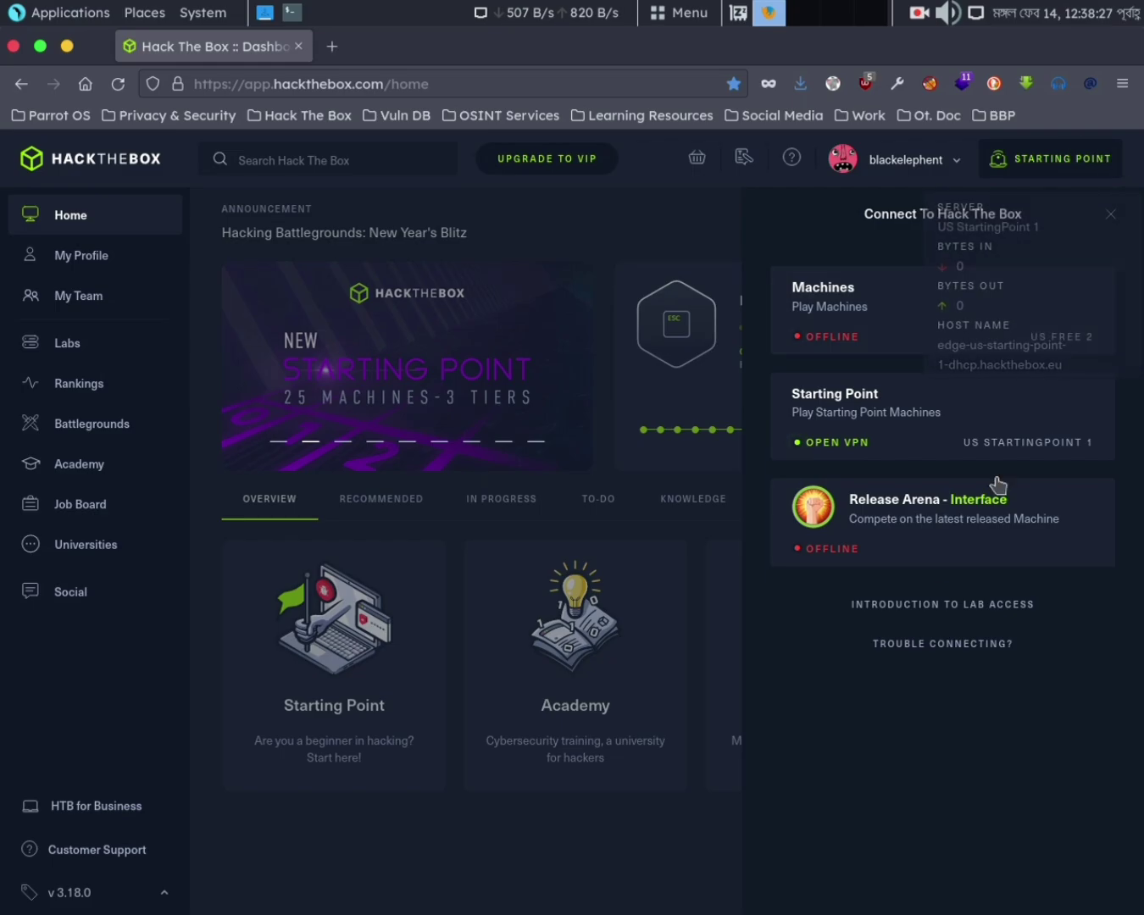
pyautogui.click(1110, 215)
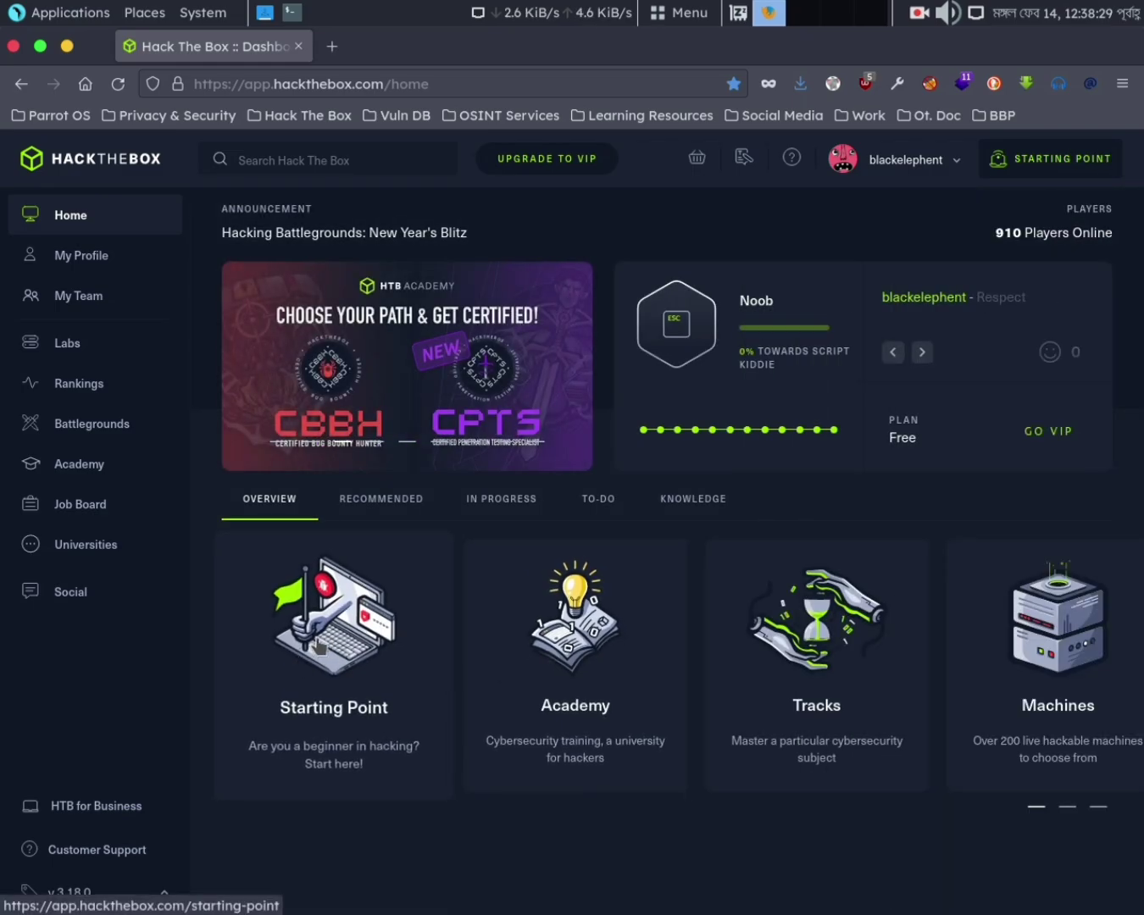
pyautogui.click(1020, 171)
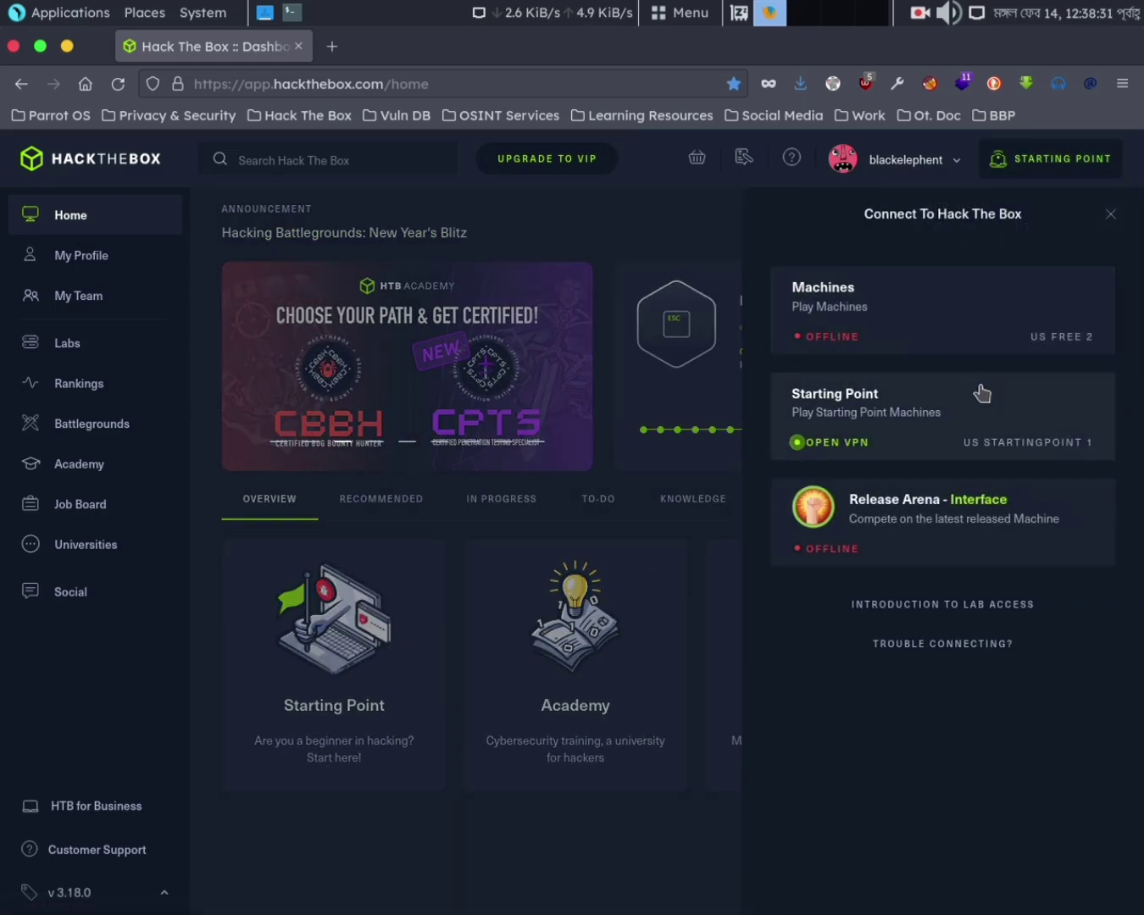
pyautogui.click(1110, 221)
# Open Starting Point, expand Tier 0 Meow to view its 9 tasks, then return to the dashboard
pyautogui.click(439, 678)
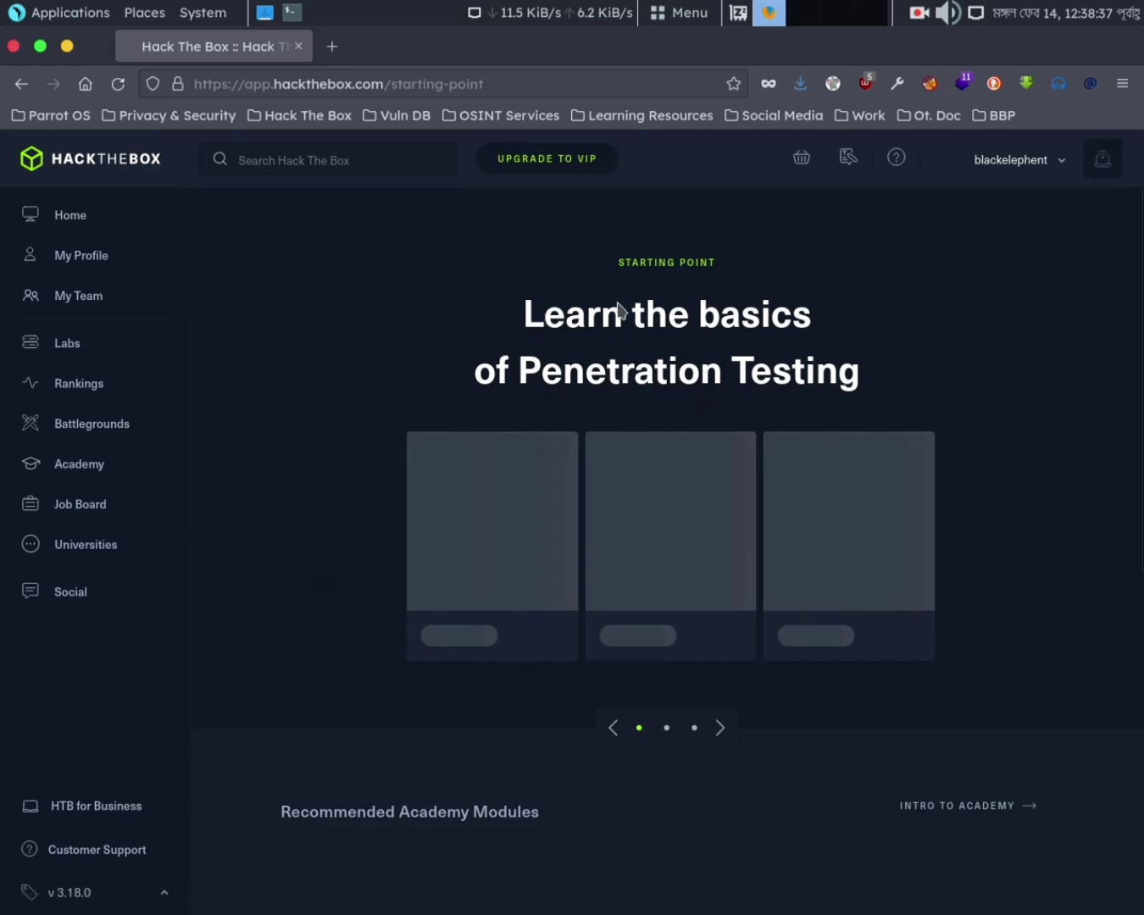
pyautogui.scroll(-12, 434, 671)
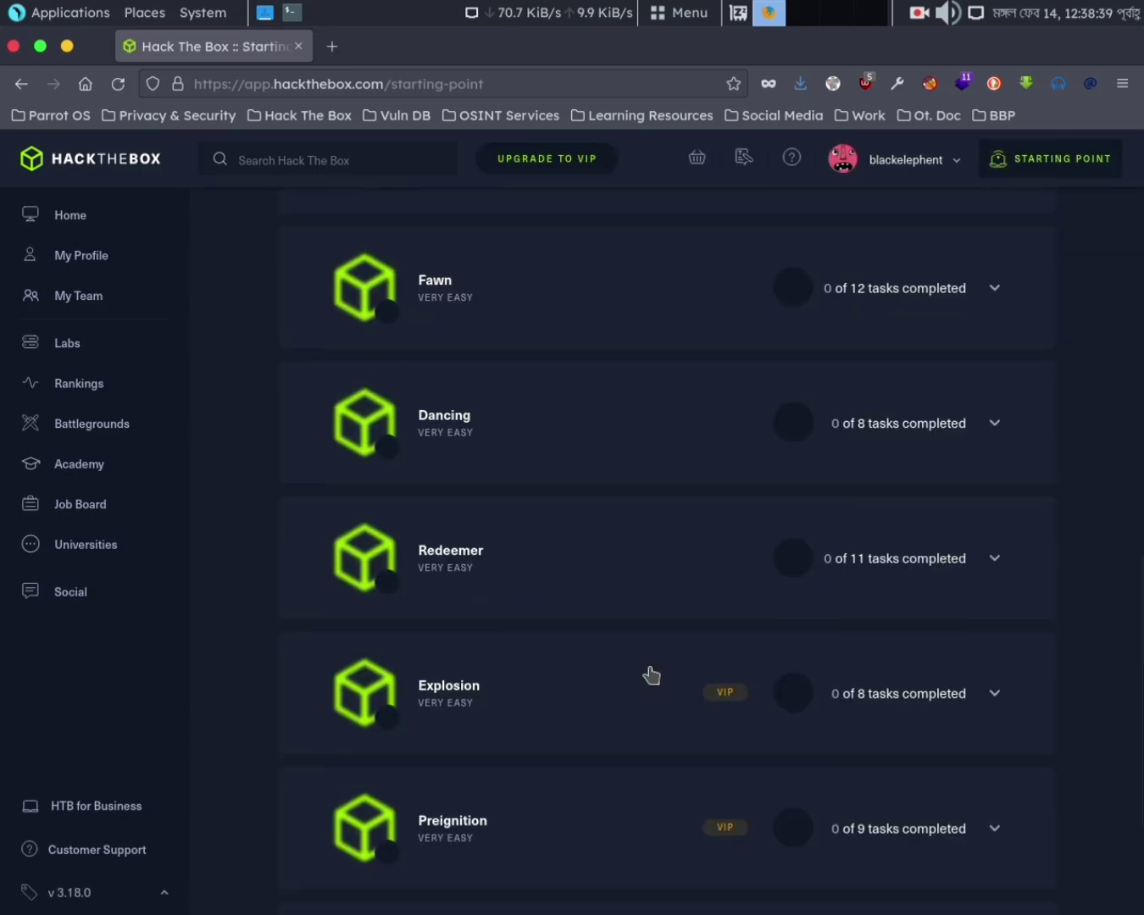
pyautogui.scroll(10, 631, 648)
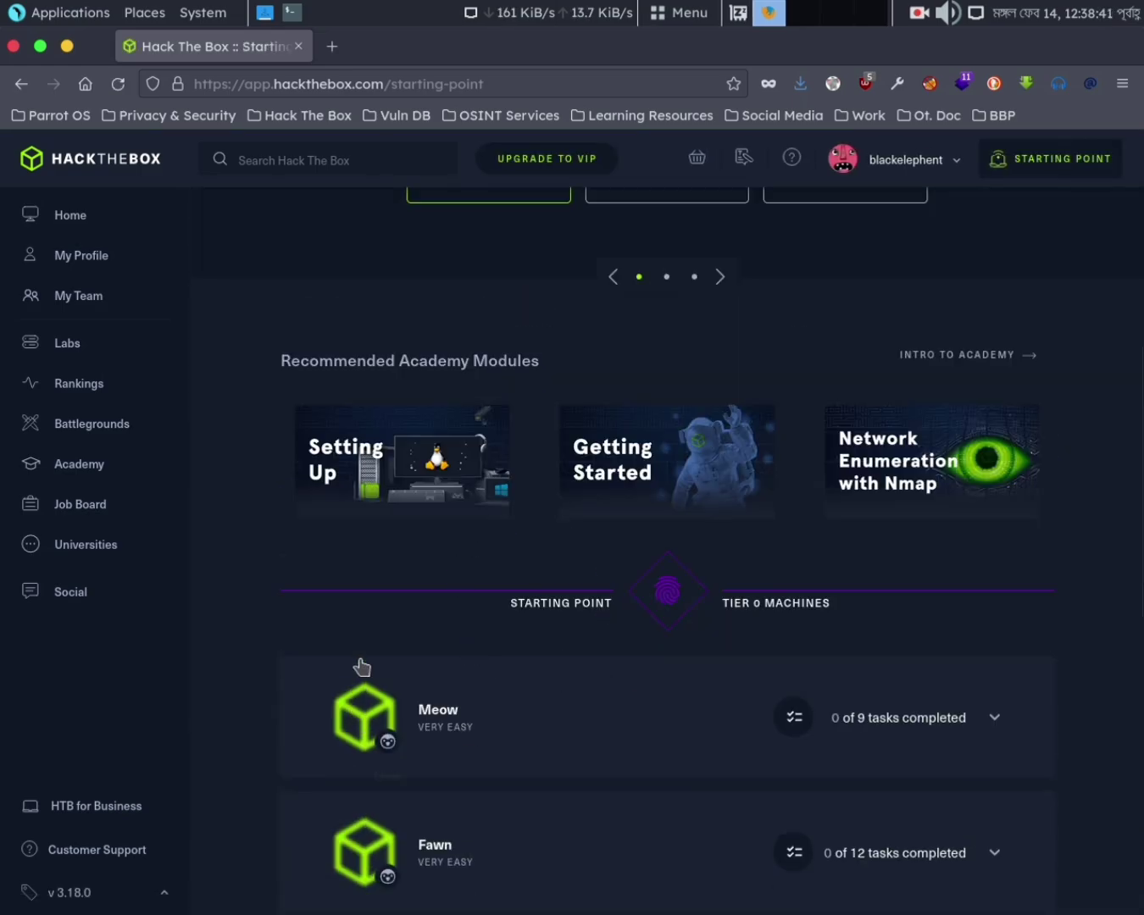
pyautogui.scroll(5, 826, 549)
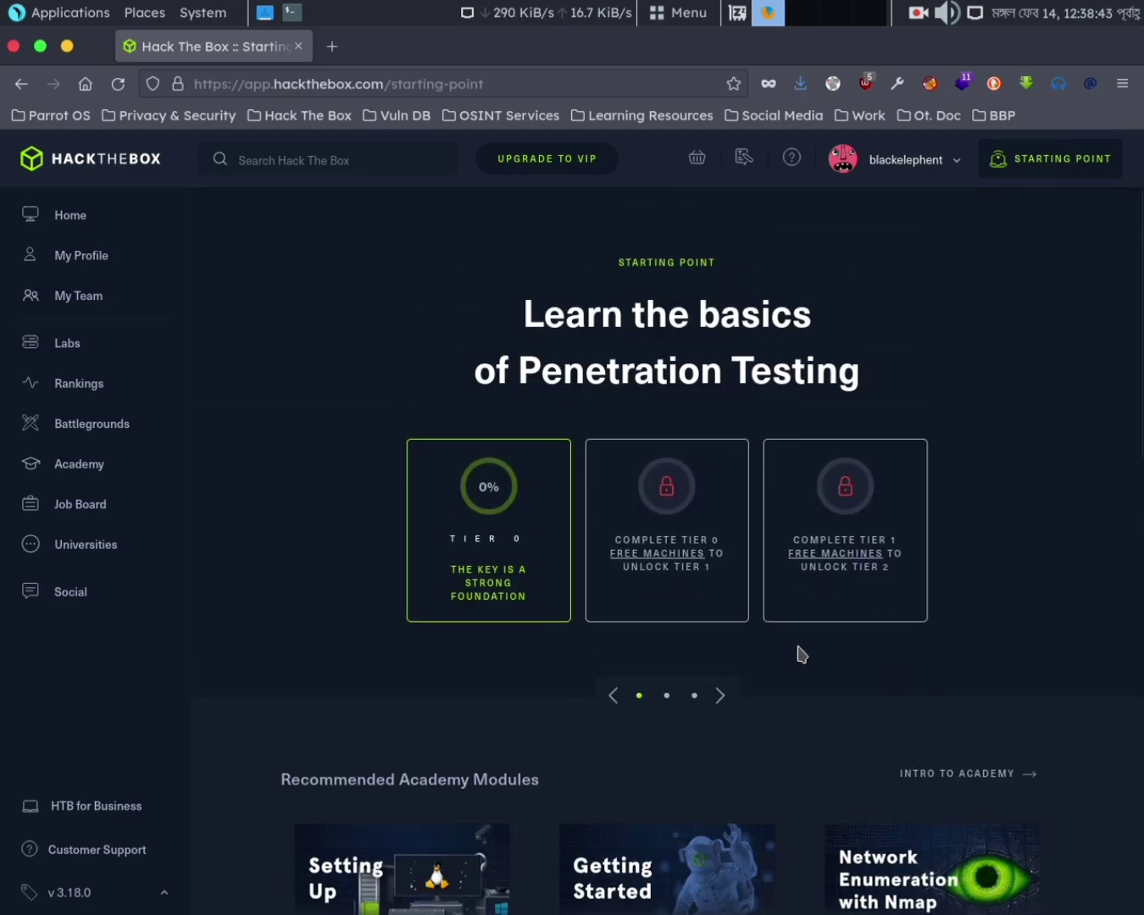
pyautogui.scroll(-7, 655, 627)
pyautogui.scroll(5, 1023, 523)
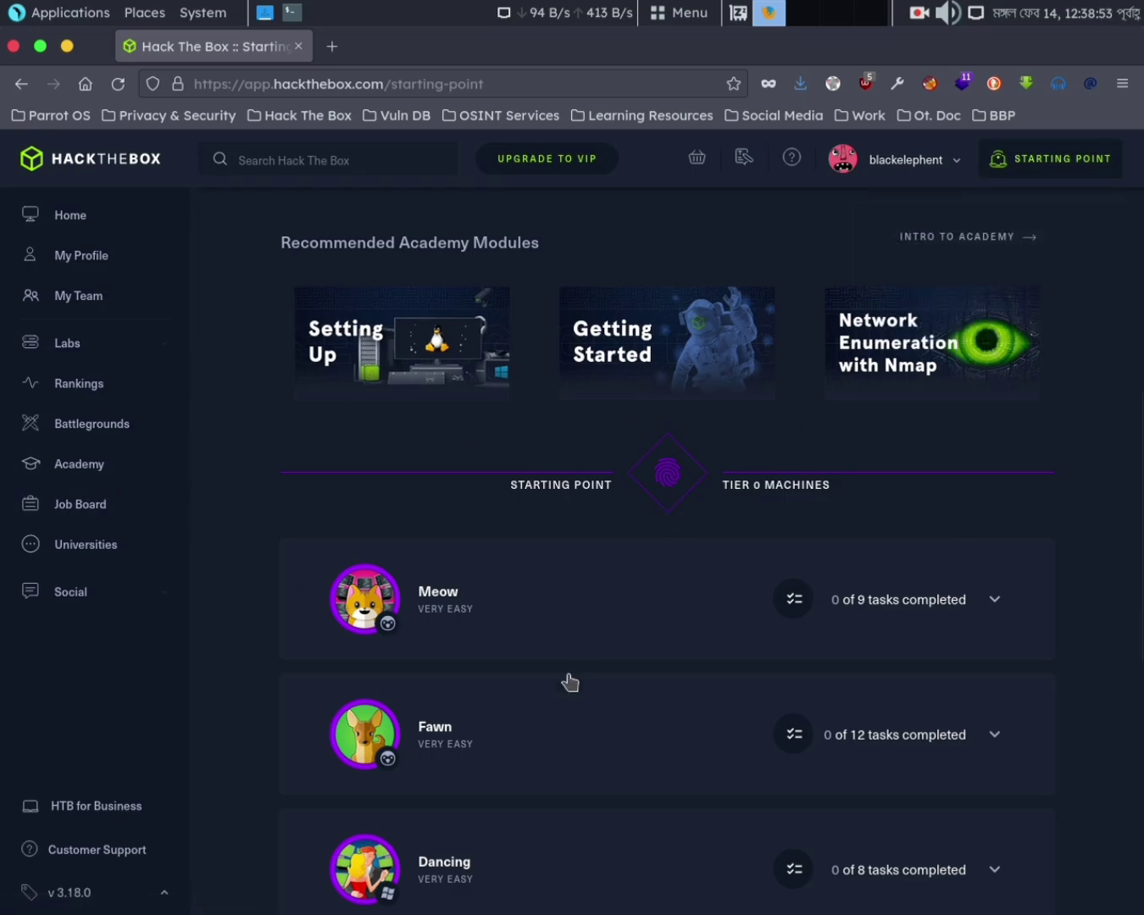
pyautogui.click(927, 611)
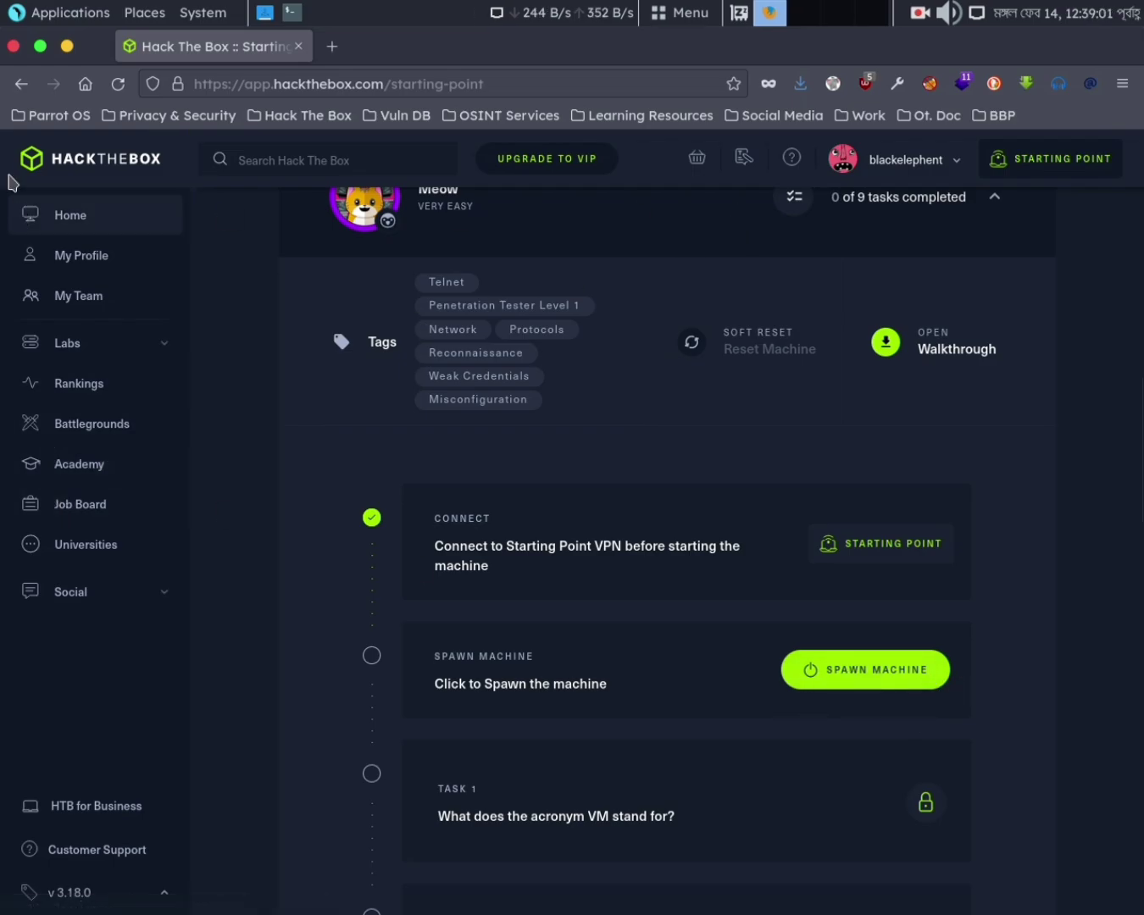
pyautogui.click(22, 84)
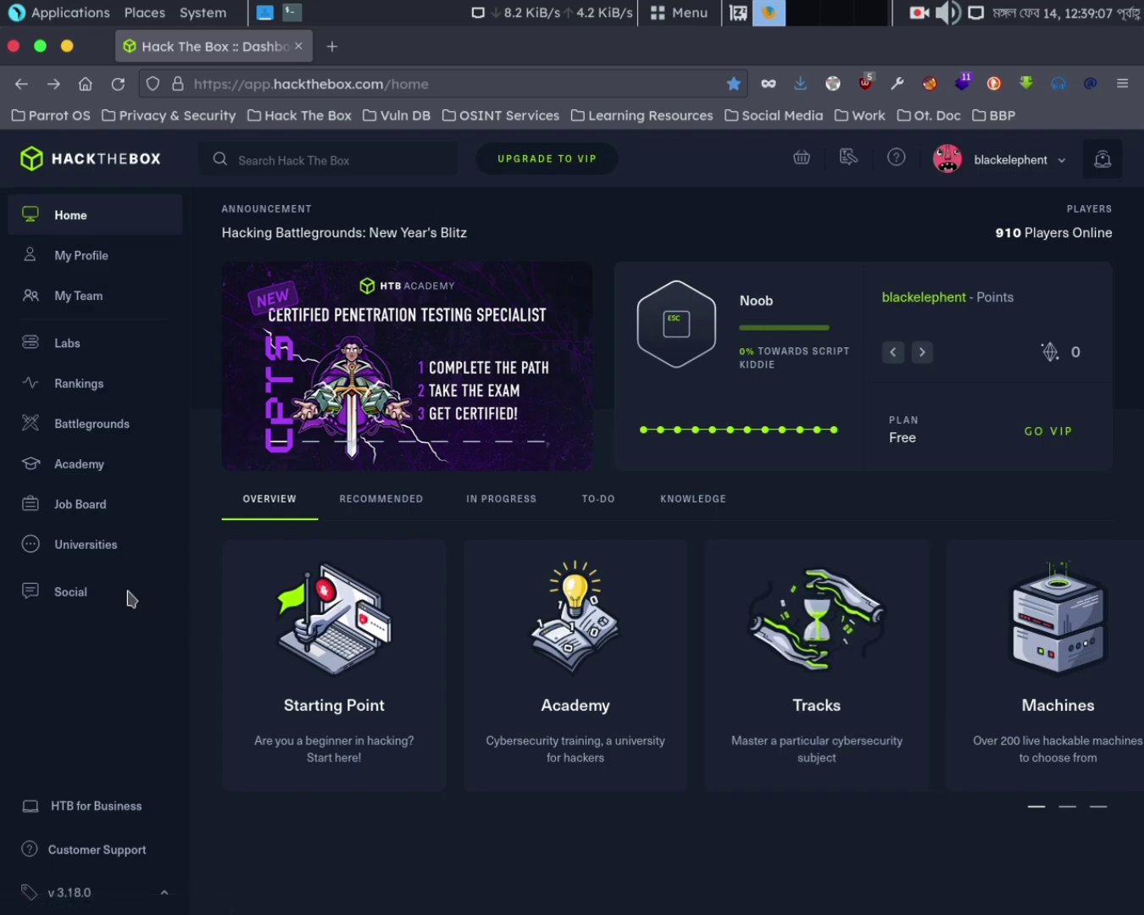
# Open the Beginner Track from Labs > Tracks
pyautogui.click(104, 354)
pyautogui.click(91, 426)
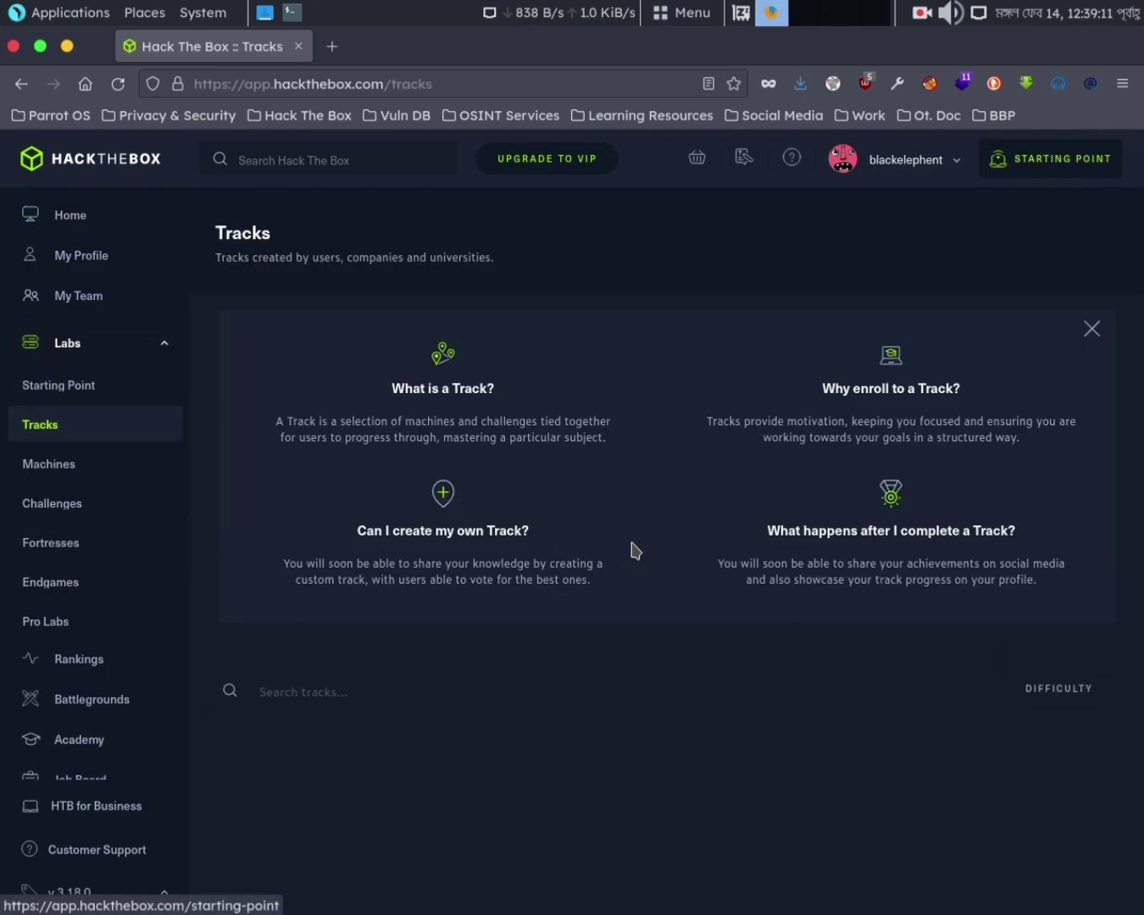
pyautogui.scroll(-5, 468, 611)
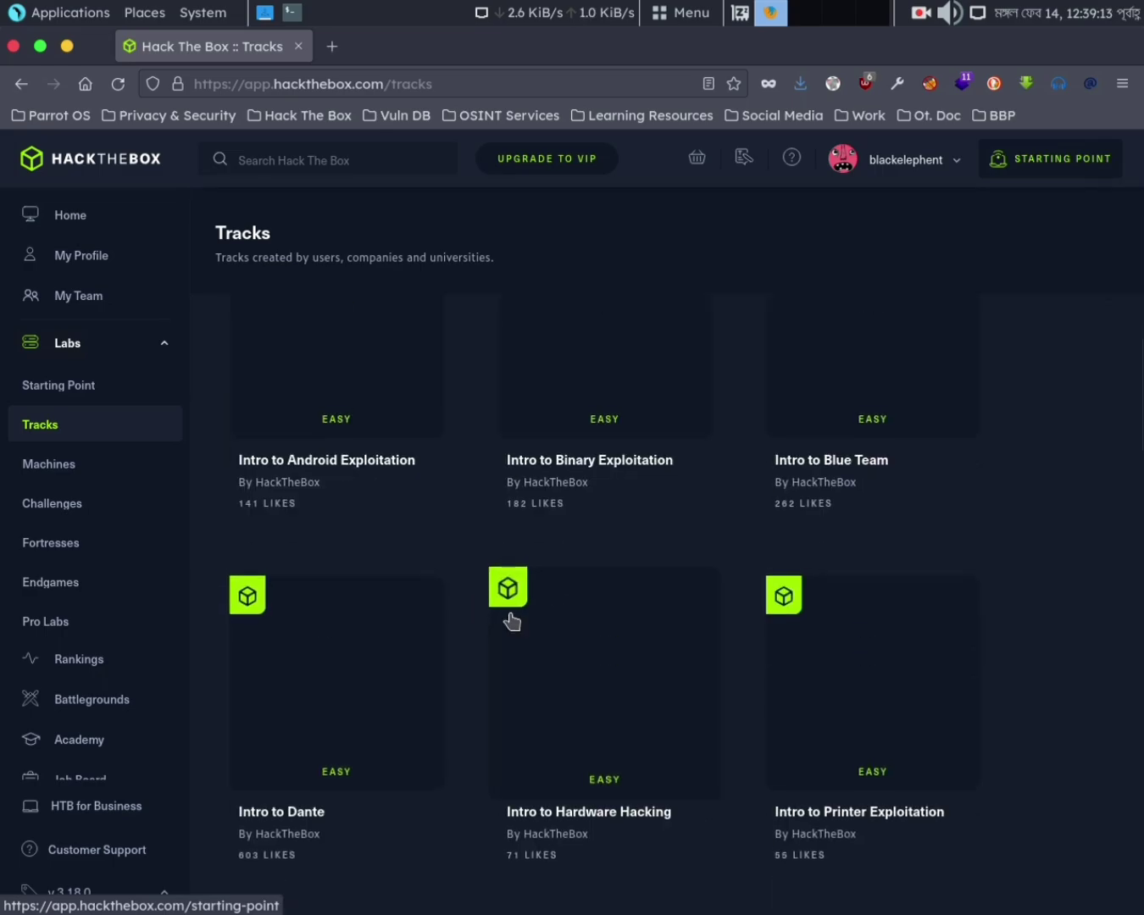
pyautogui.scroll(5, 512, 621)
pyautogui.click(327, 741)
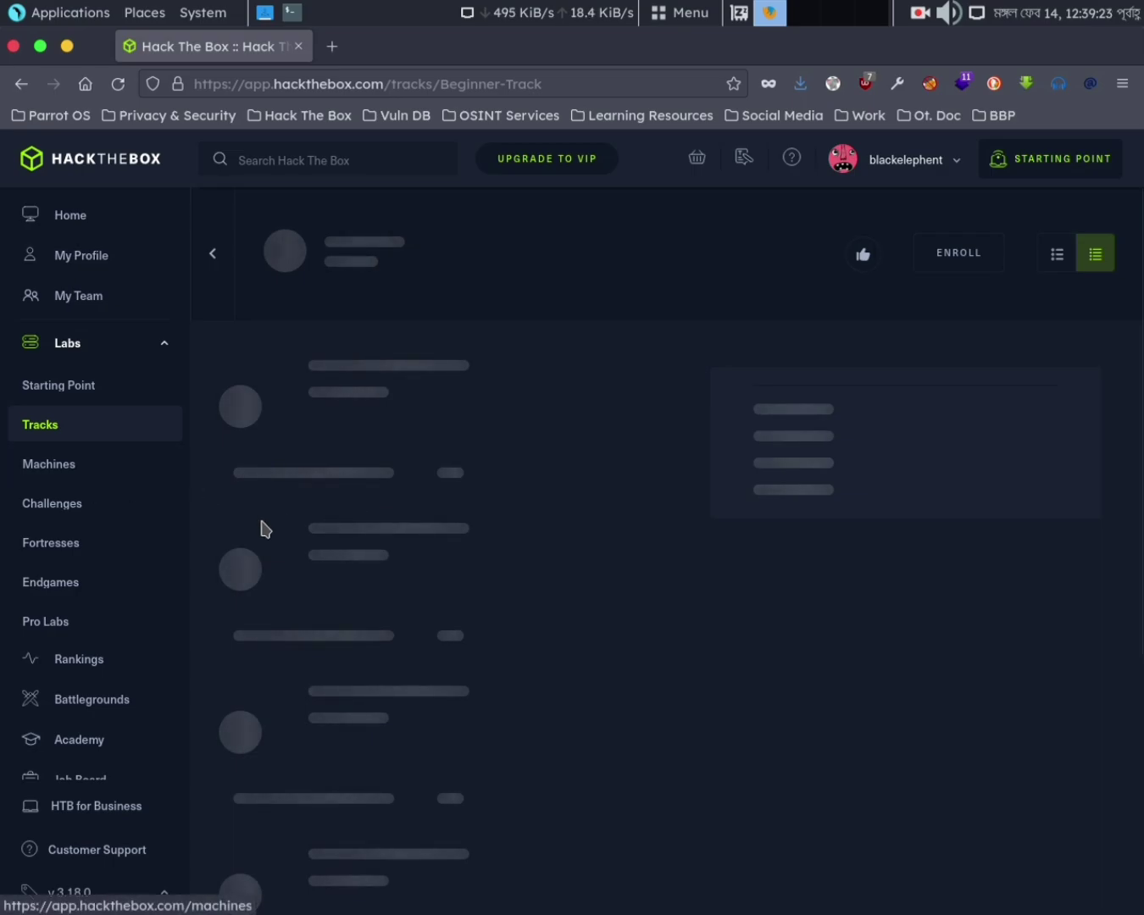
# View the Lame machine's details, then close its side panel
pyautogui.moveTo(1066, 160)
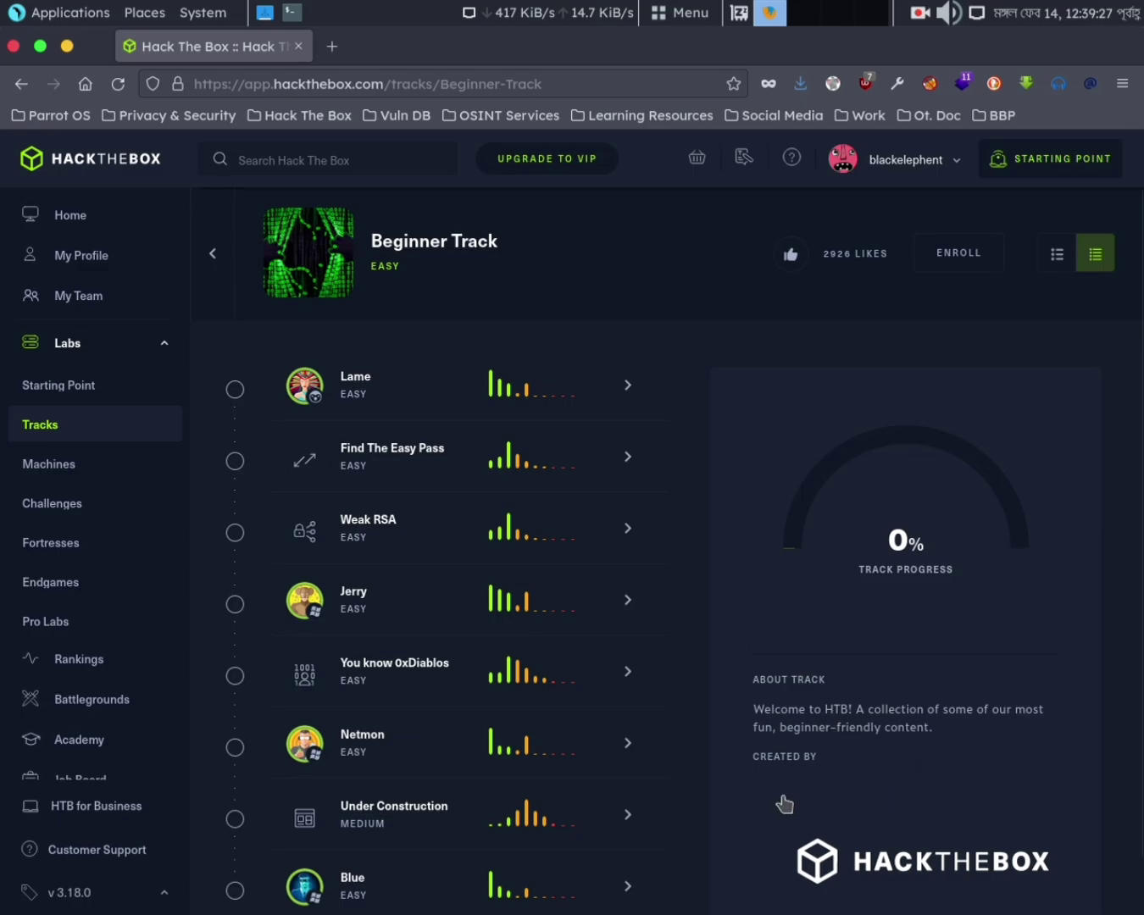
pyautogui.click(457, 390)
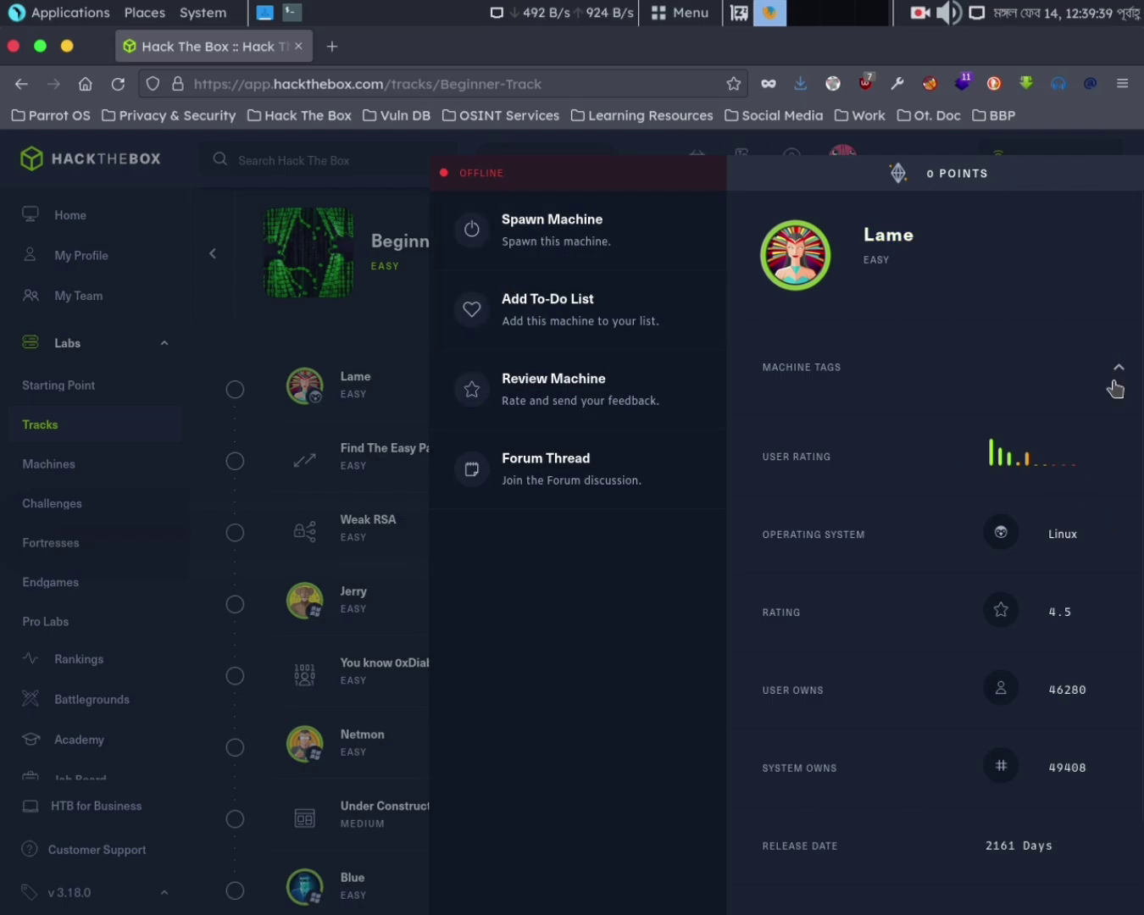
pyautogui.click(339, 318)
pyautogui.moveTo(1065, 182)
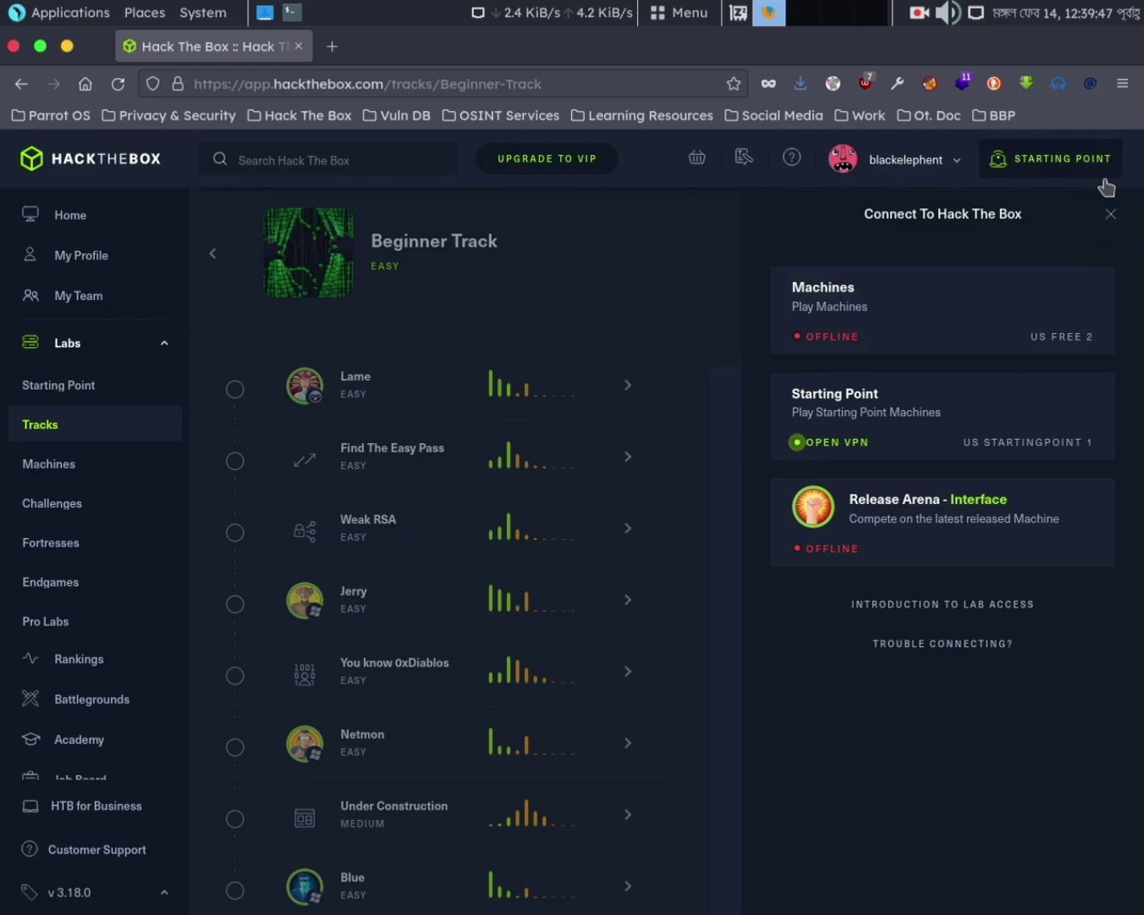
# Dismiss the lab connection panel and spawn the Tier 0 Meow machine from Starting Point
pyautogui.click(1109, 216)
pyautogui.moveTo(1014, 179)
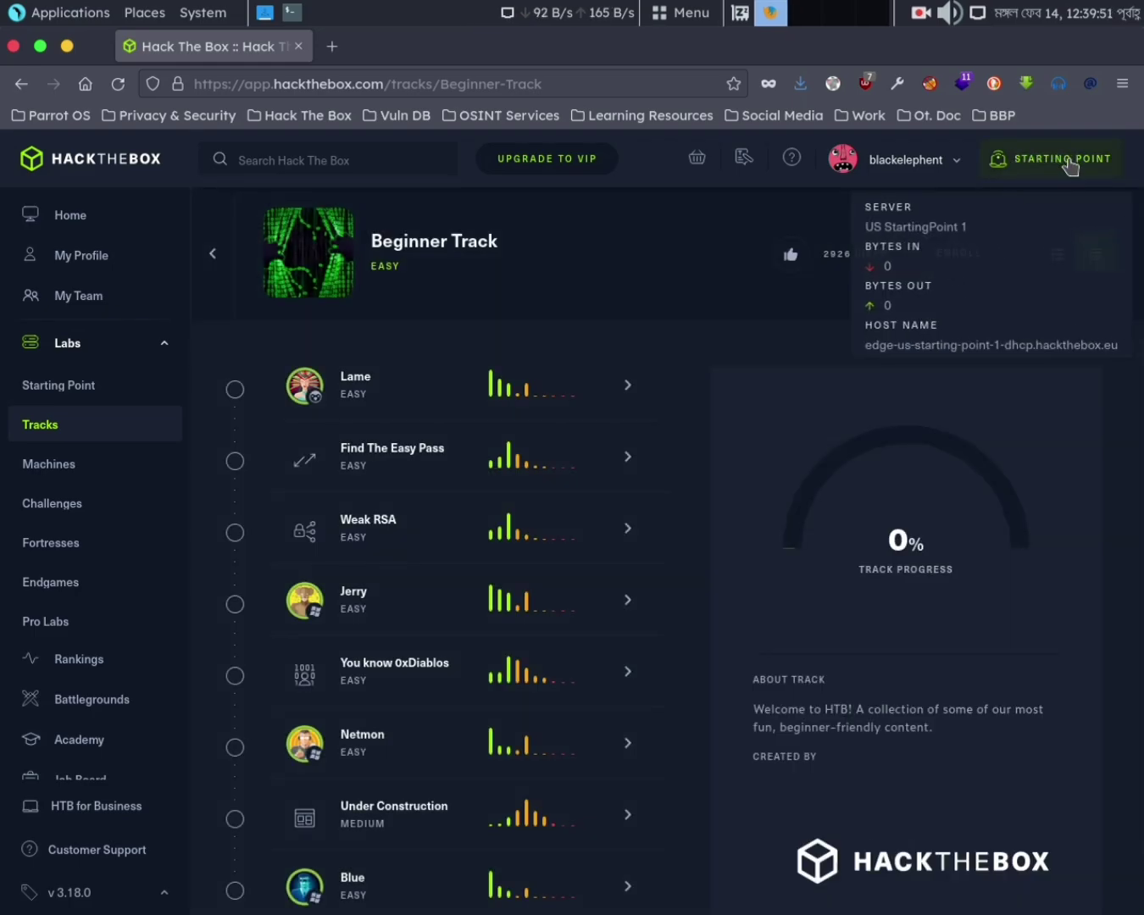
pyautogui.click(92, 385)
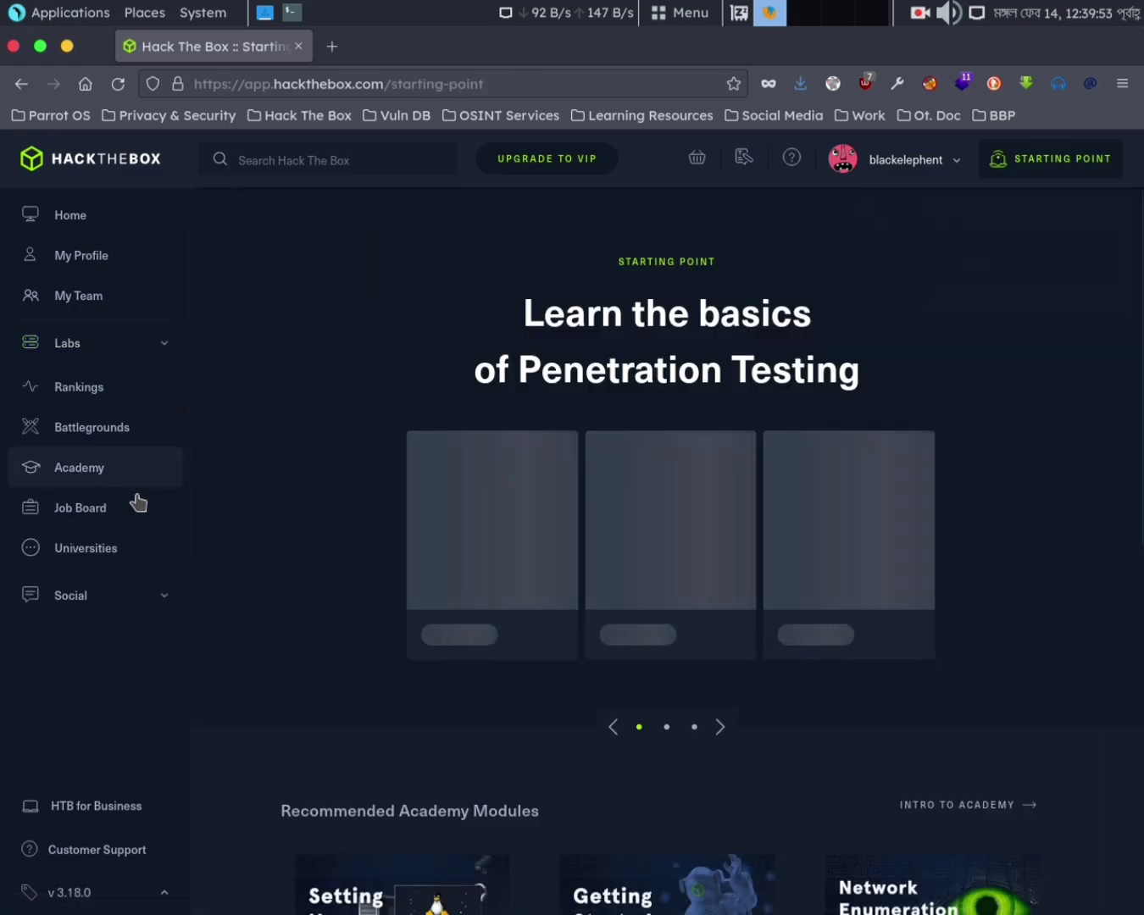
pyautogui.scroll(-5, 533, 691)
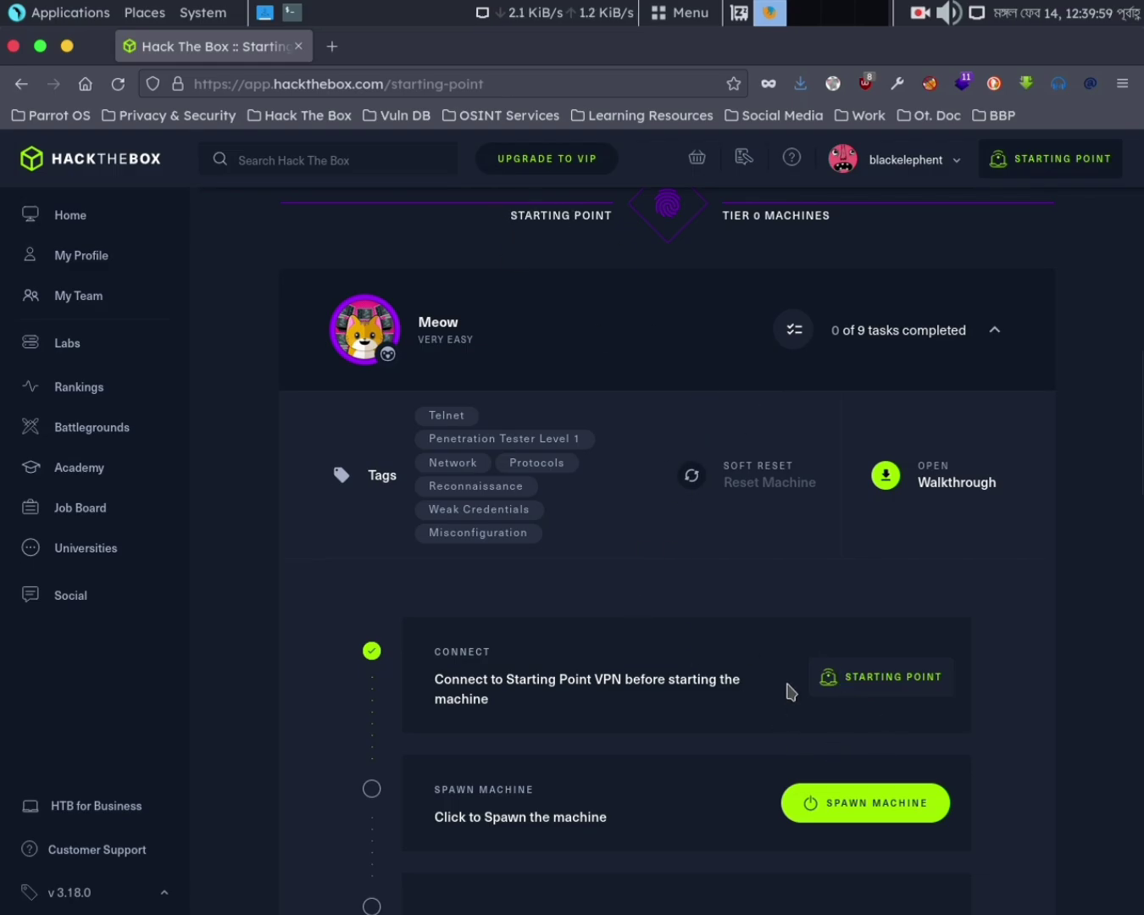
pyautogui.scroll(-3, 848, 686)
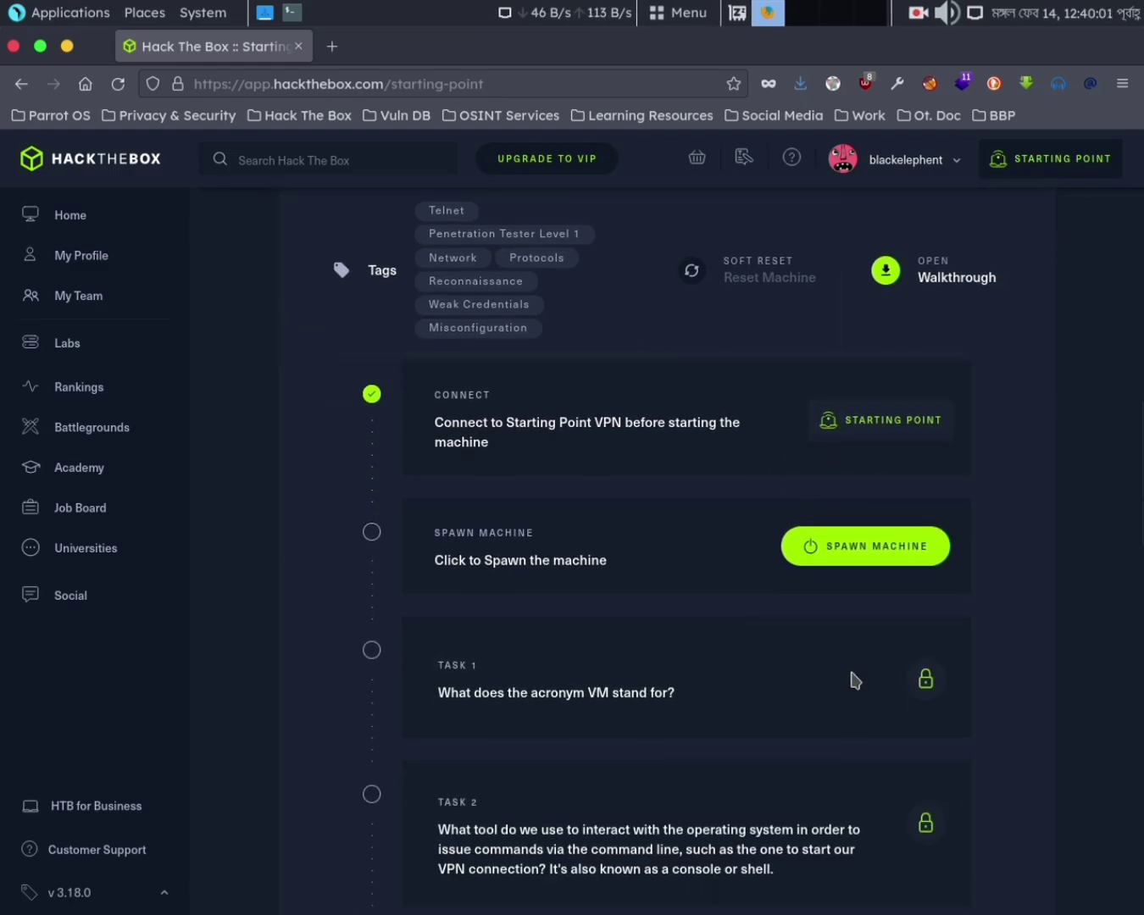
pyautogui.click(834, 547)
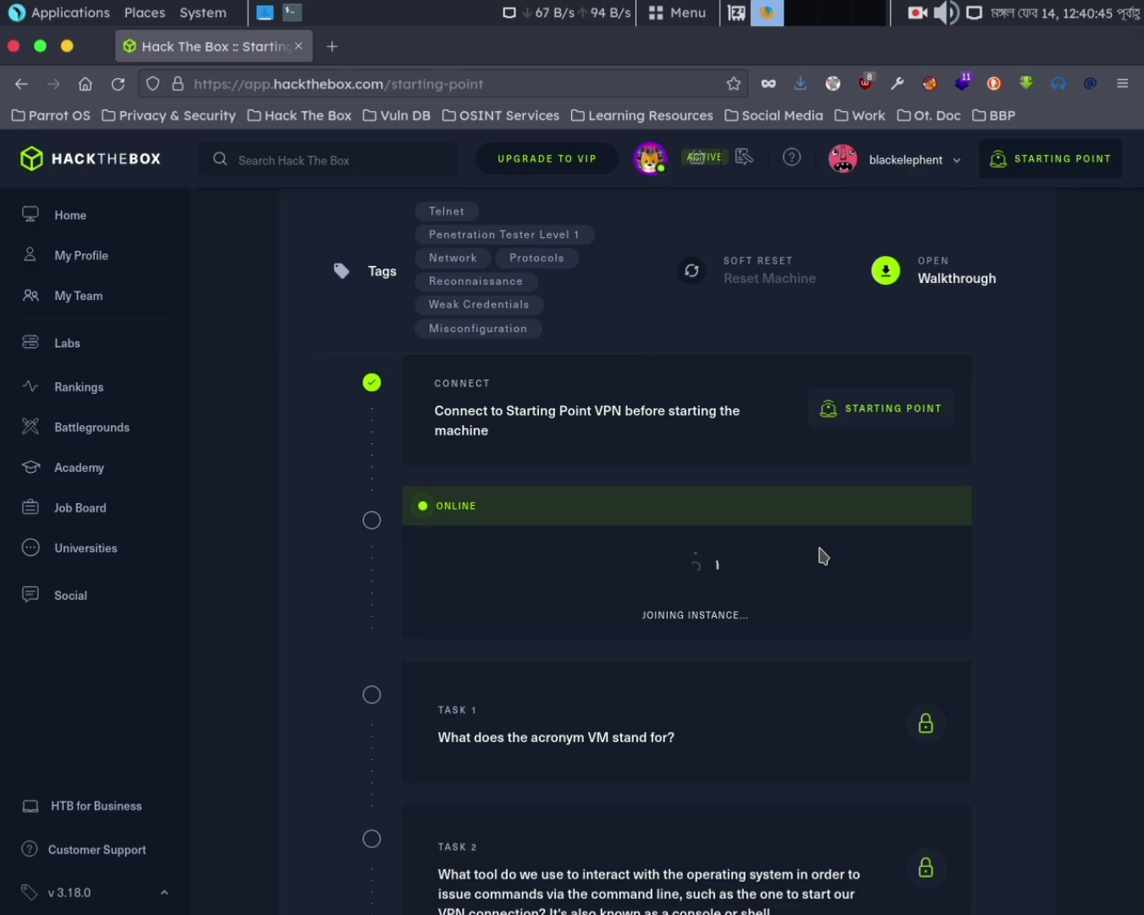
# Load tryhackme.com in a new browser tab
pyautogui.click(332, 45)
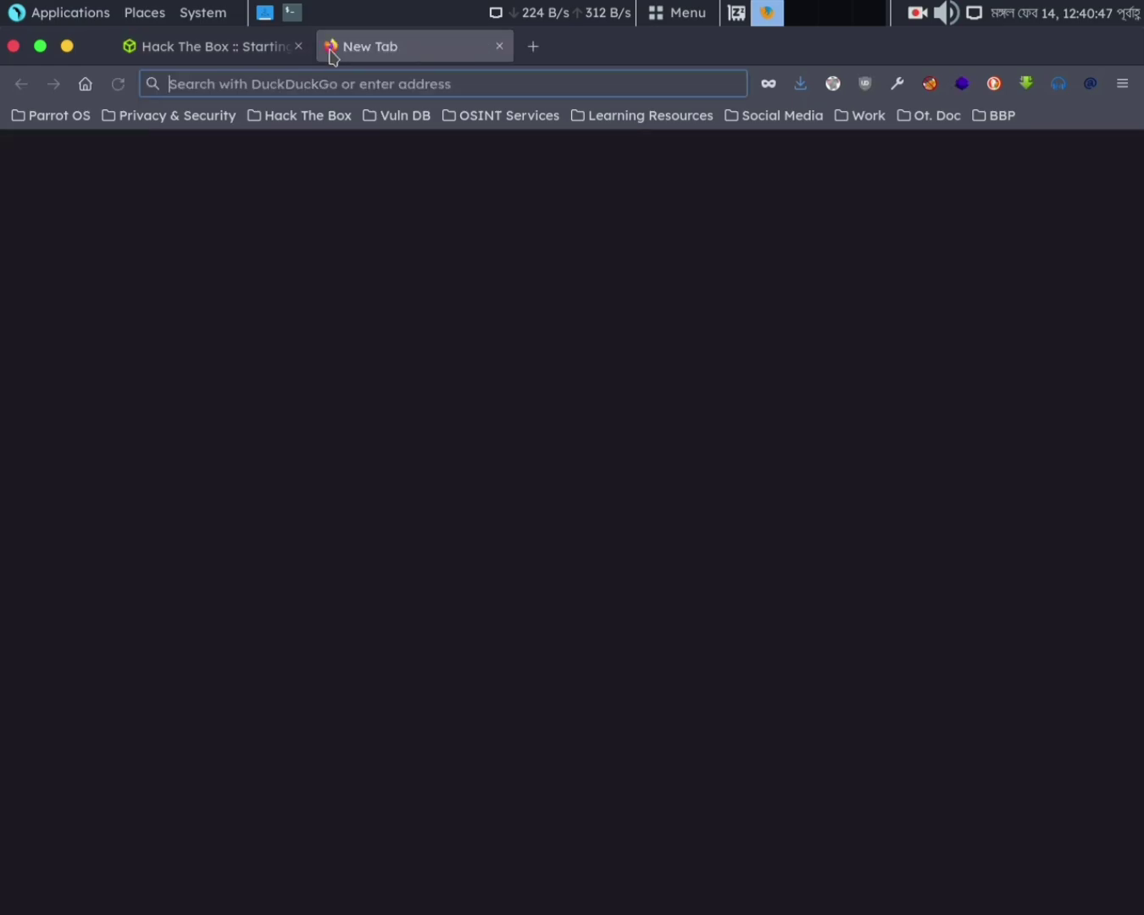
pyautogui.write('tryhackme.com/')
pyautogui.press('Return')
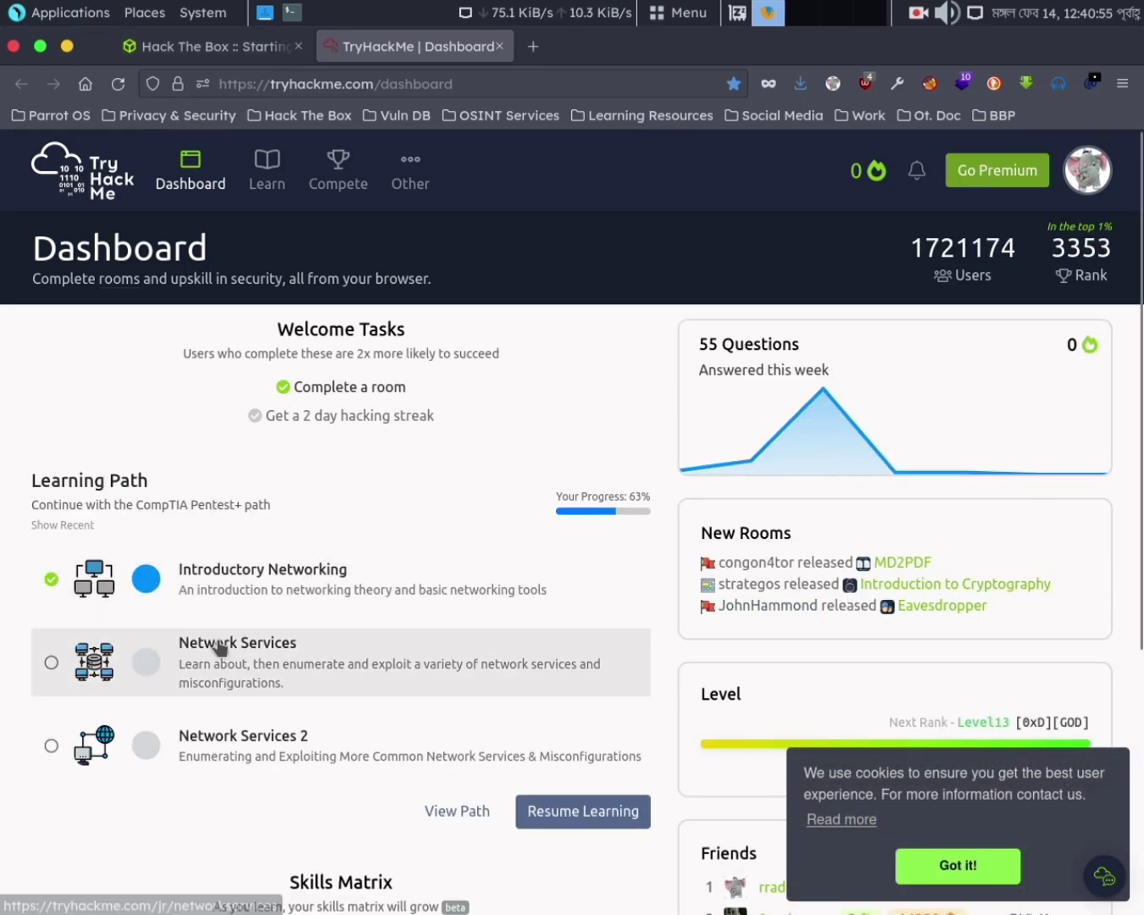
# Visit TryHackMe's Learn and Search areas, accept the cookie notice, and return to the Dashboard
pyautogui.click(268, 178)
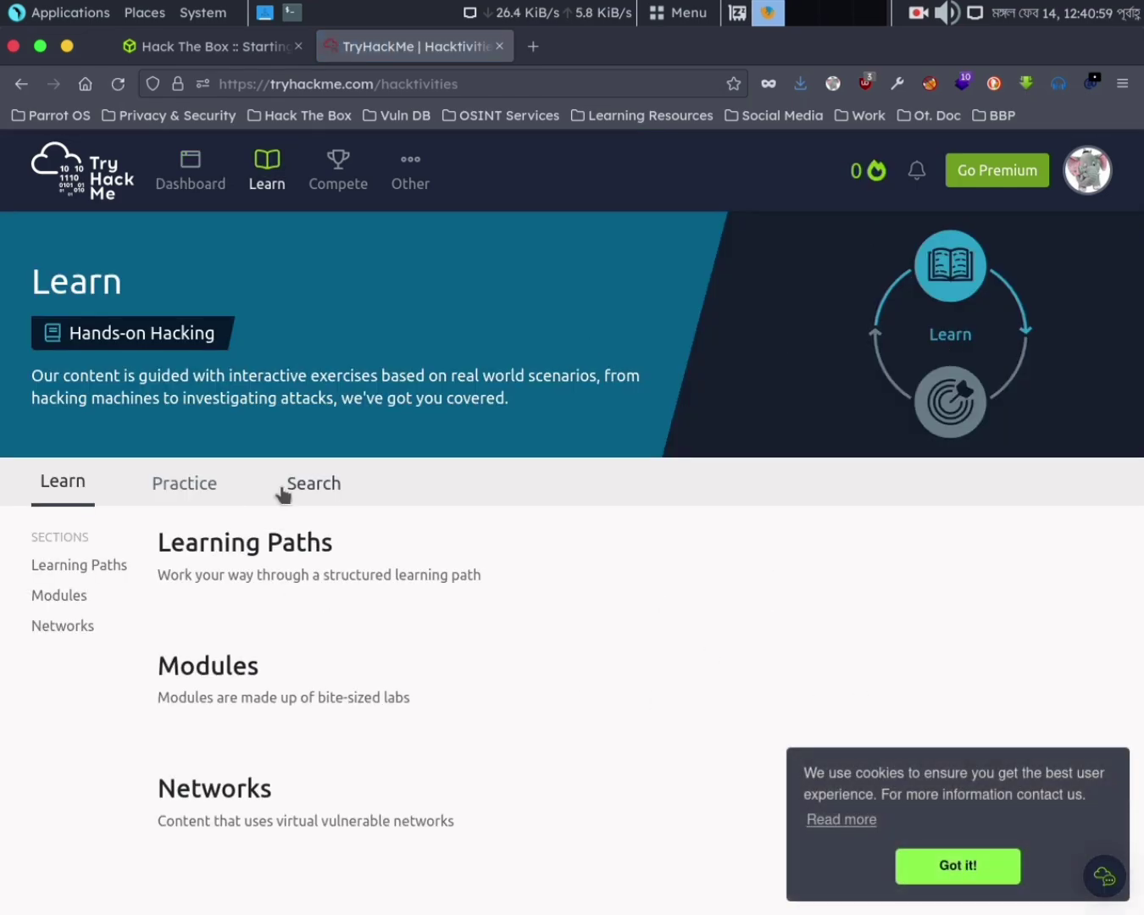
pyautogui.click(288, 487)
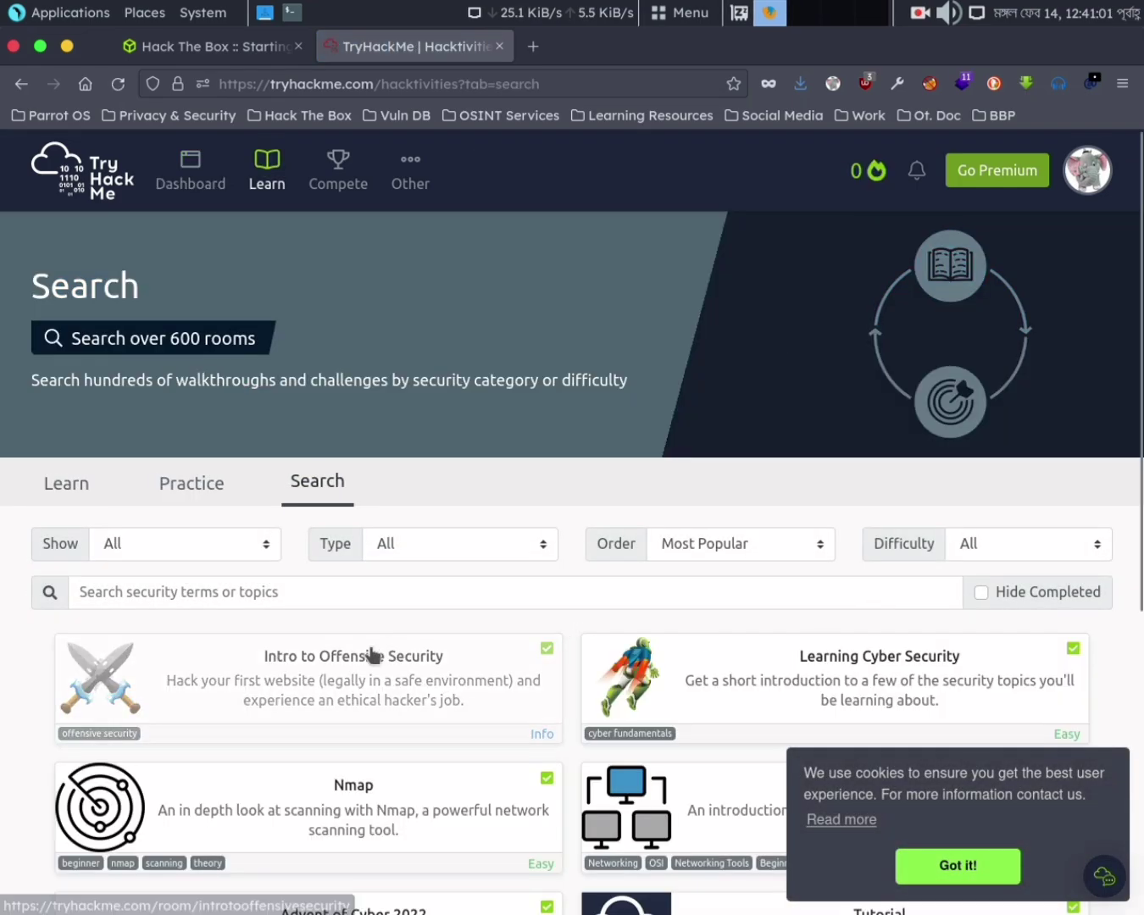
pyautogui.scroll(-3, 559, 442)
pyautogui.click(951, 869)
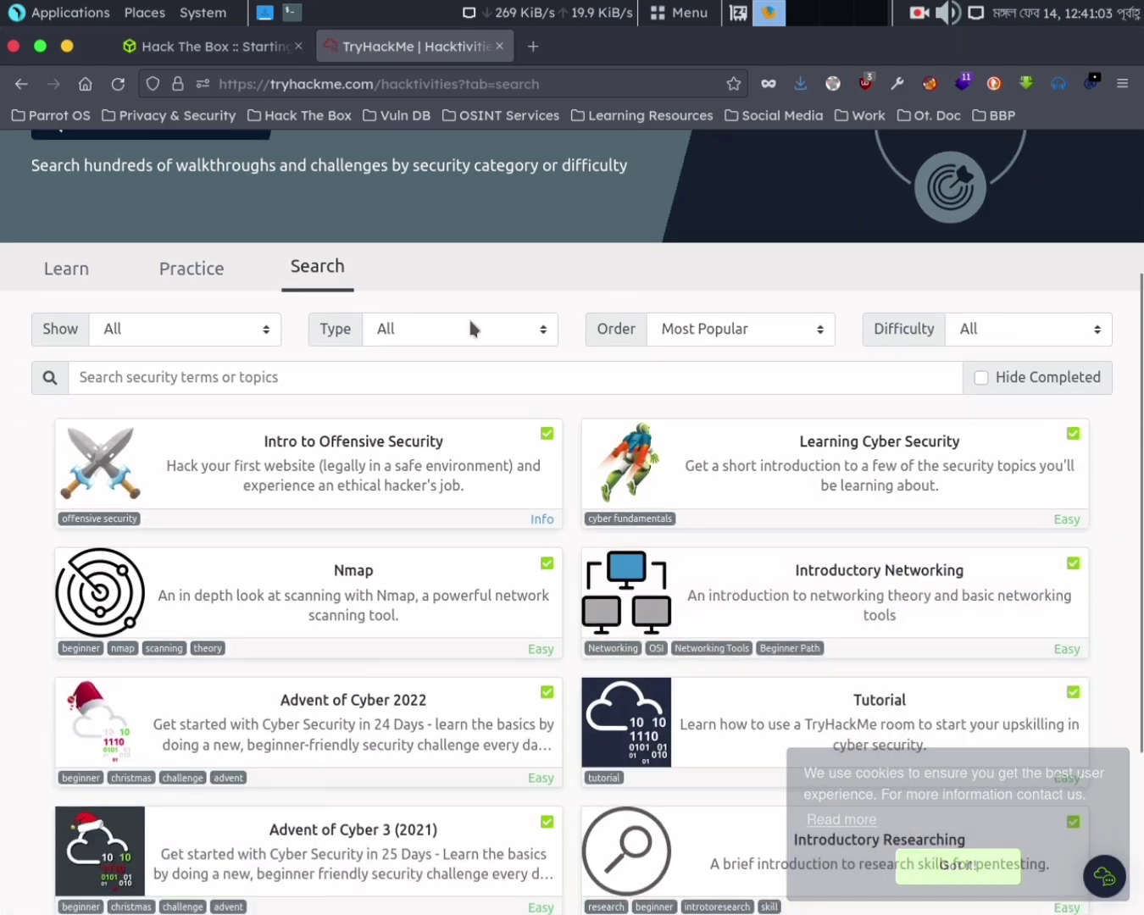
pyautogui.scroll(3, 469, 330)
pyautogui.click(184, 196)
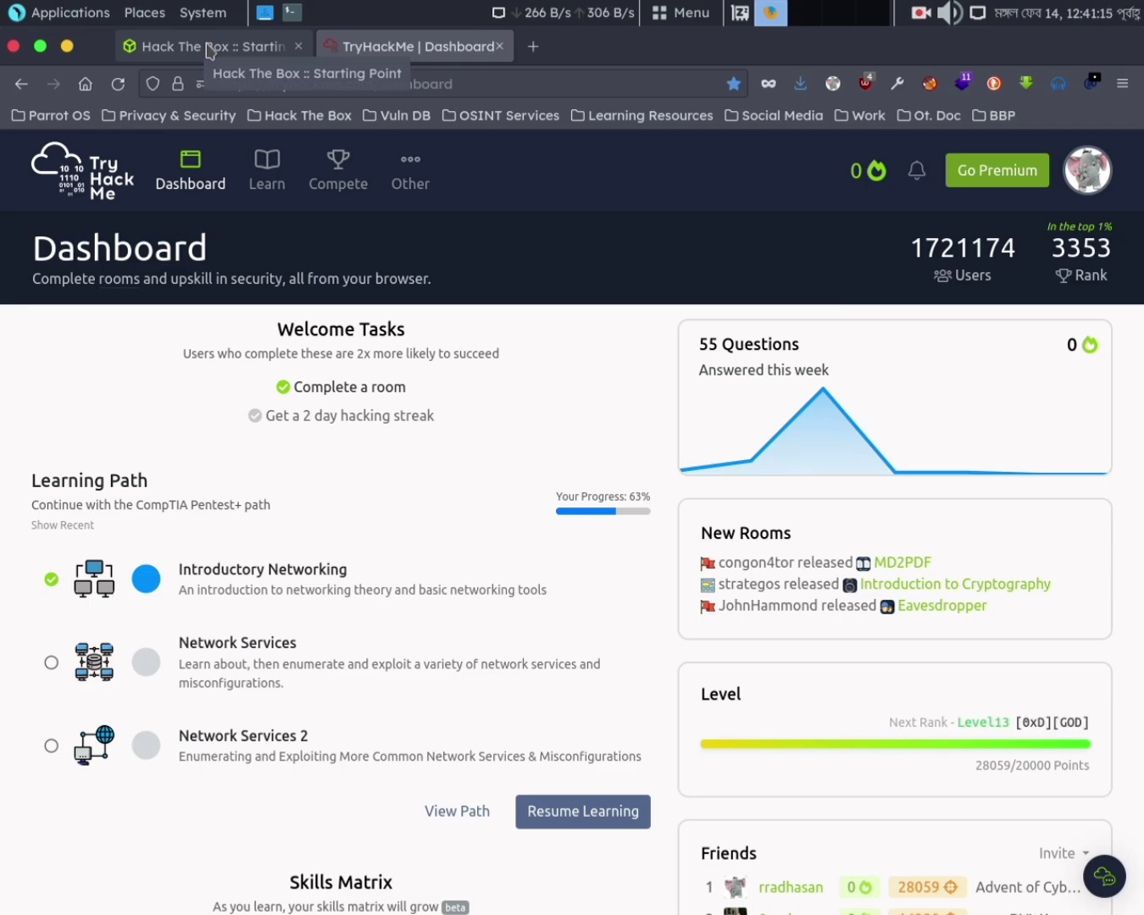
# Review Meow's target IP 10.129.206.254 and task list on Hack The Box, then view TryHackMe pricing
pyautogui.click(207, 51)
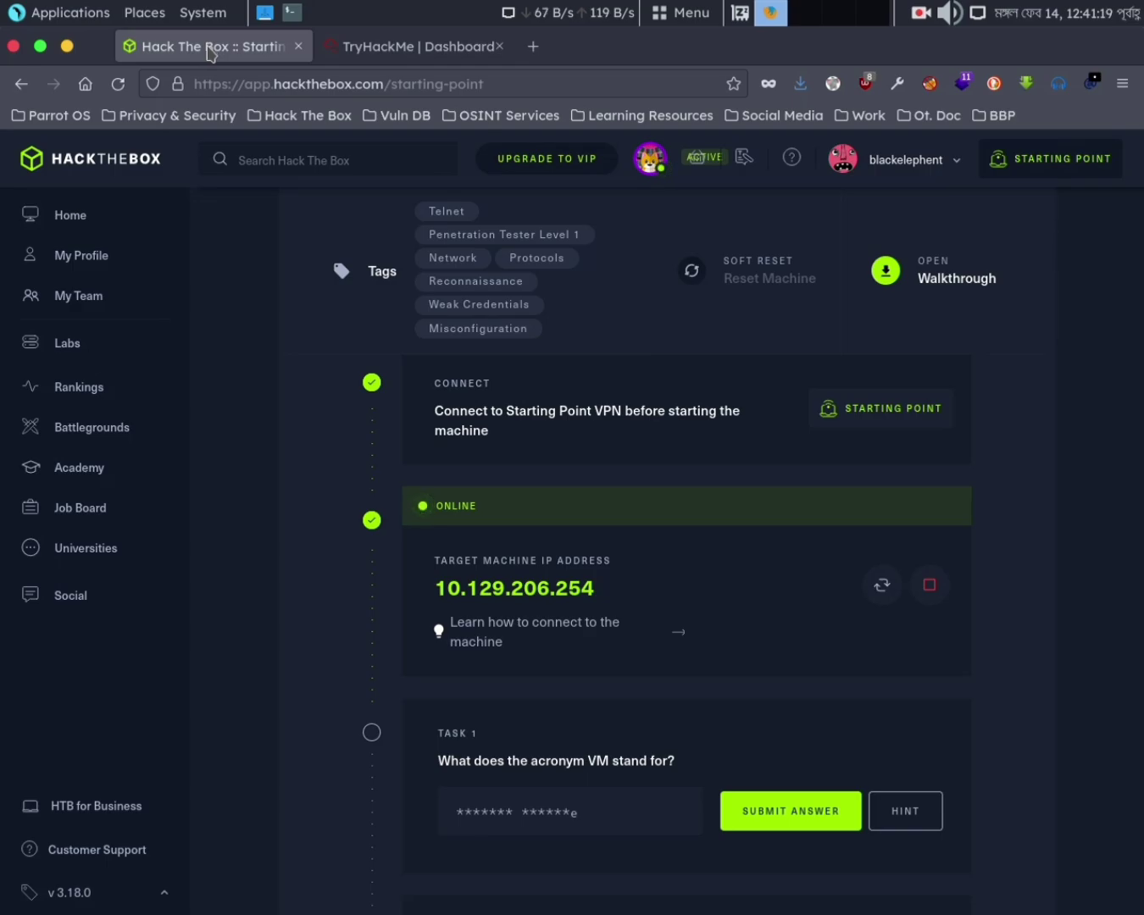
pyautogui.scroll(-5, 856, 474)
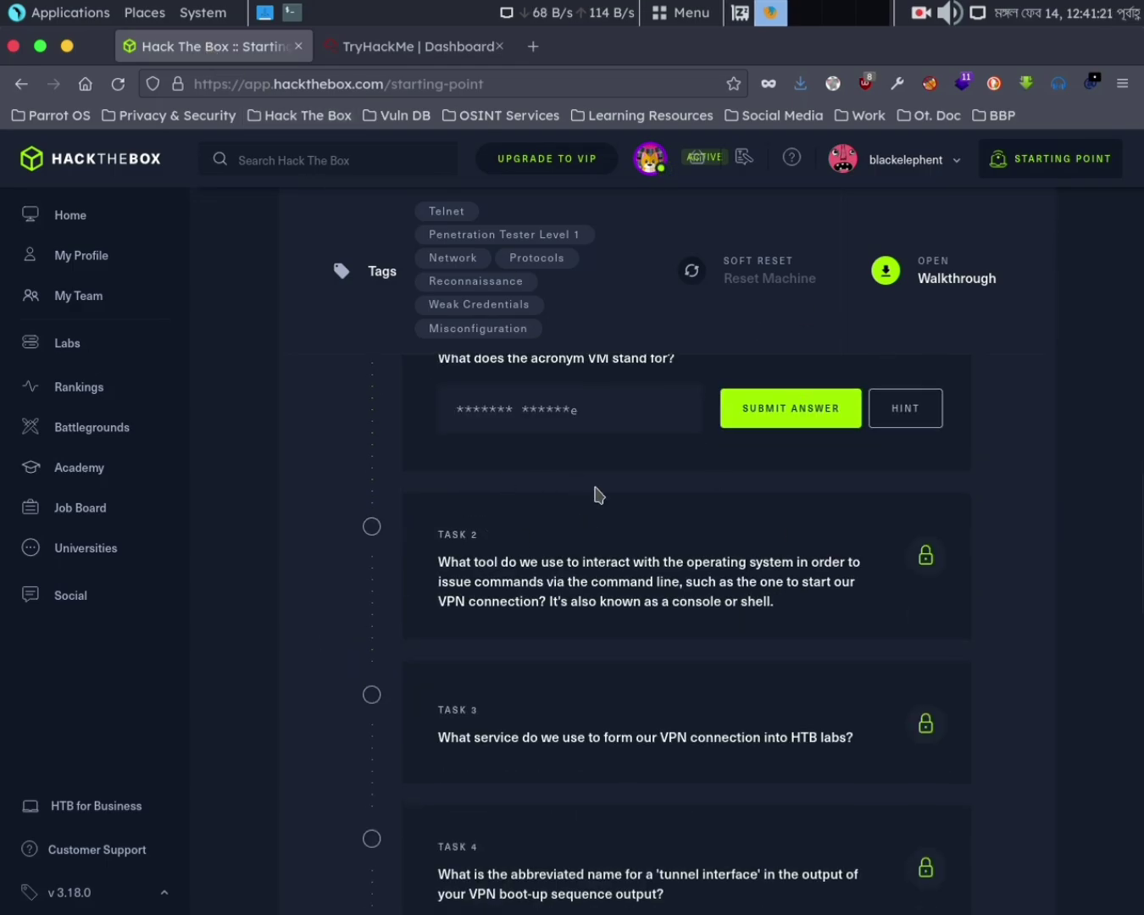
pyautogui.scroll(5, 596, 494)
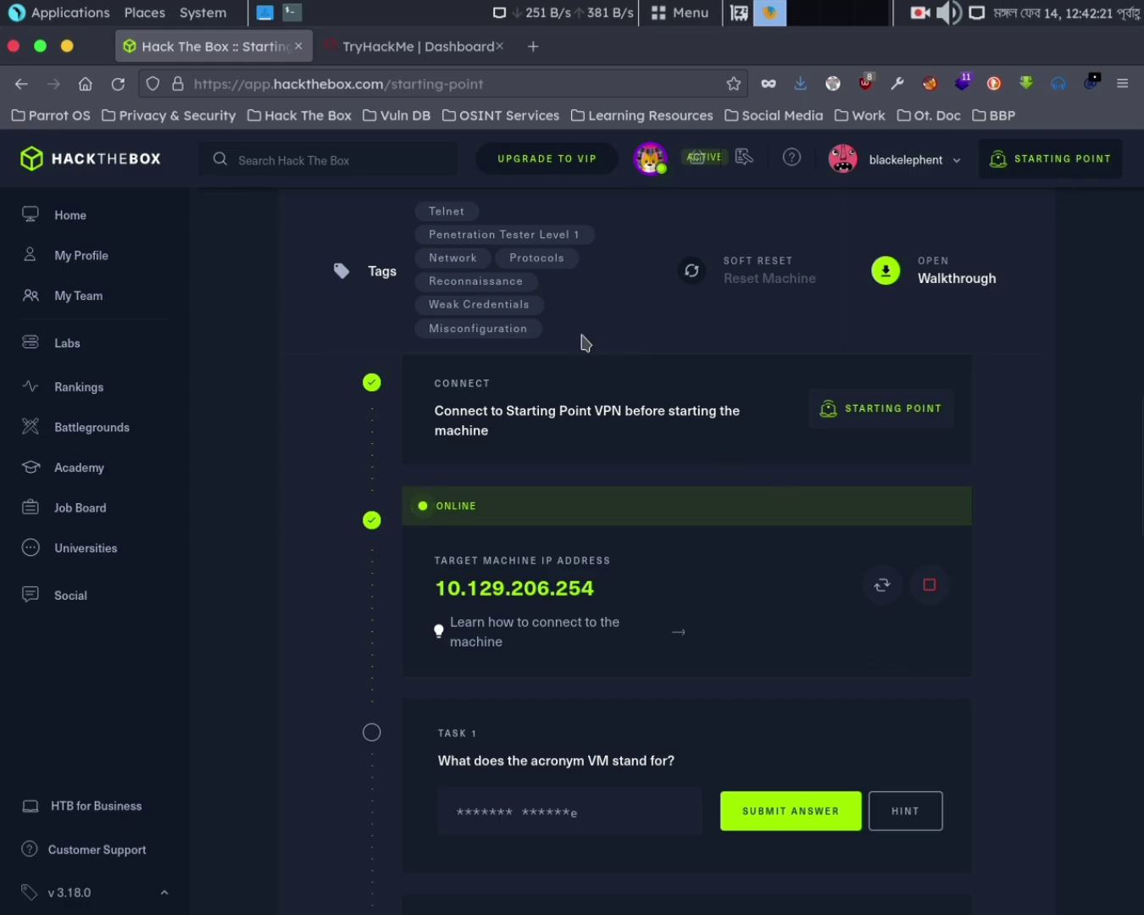
pyautogui.click(414, 45)
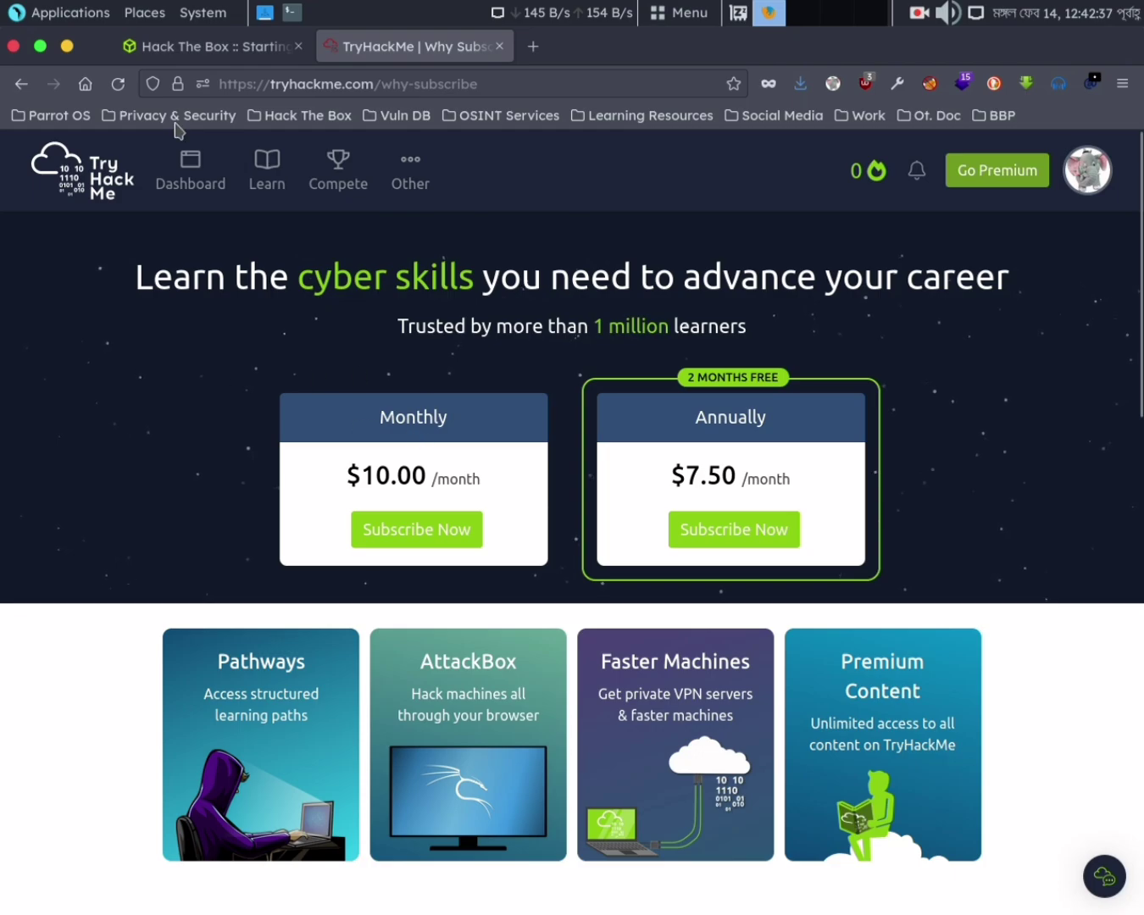
# Alternate between the TryHackMe and Hack The Box tabs, ending on Meow's Starting Point page
pyautogui.click(194, 49)
pyautogui.click(416, 53)
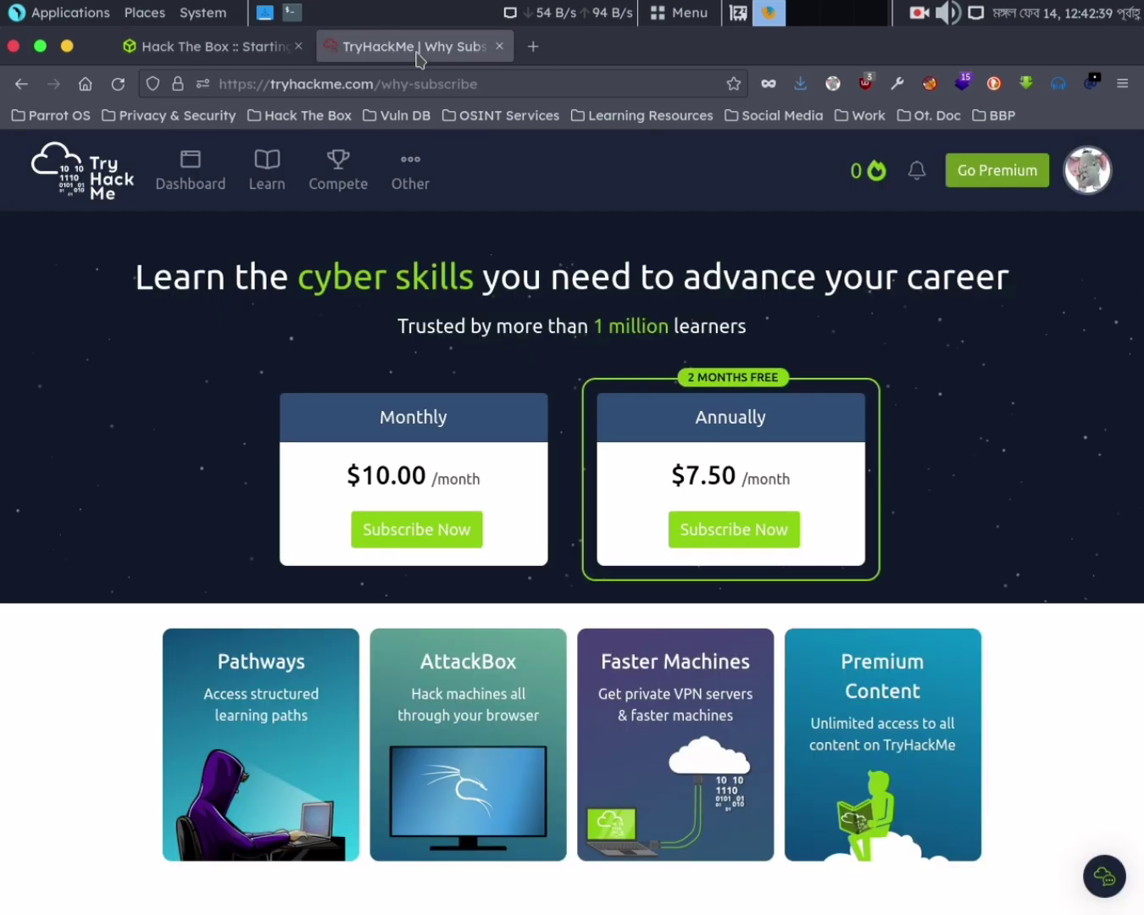
pyautogui.click(237, 61)
pyautogui.click(379, 60)
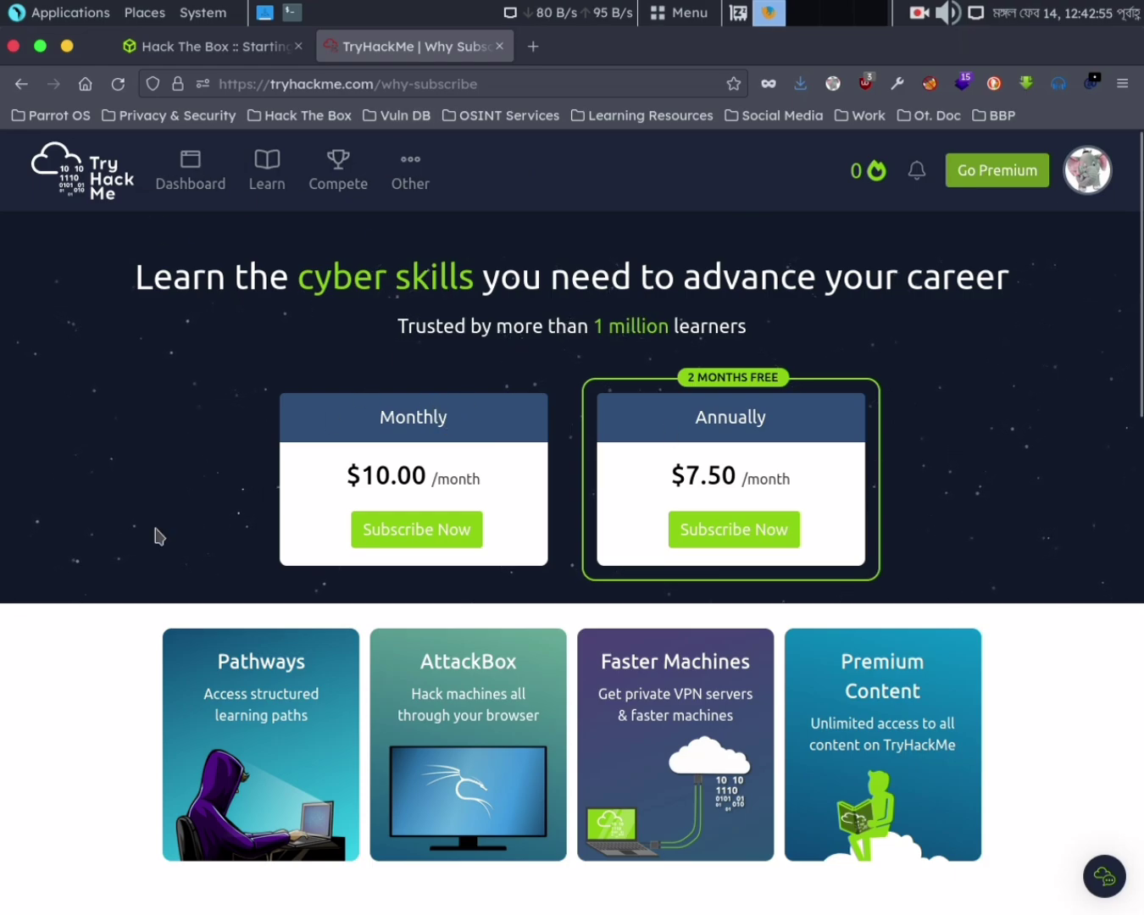
pyautogui.click(222, 49)
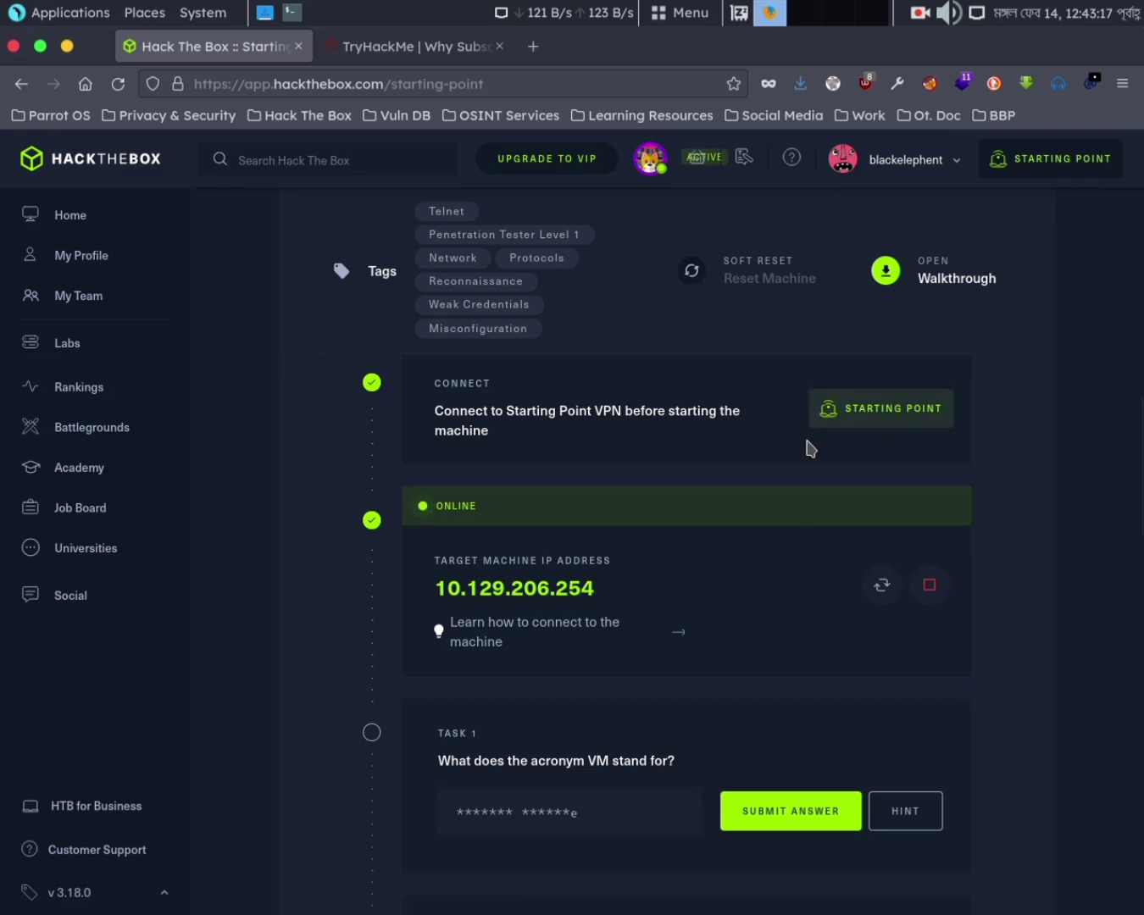
pyautogui.scroll(5, 733, 544)
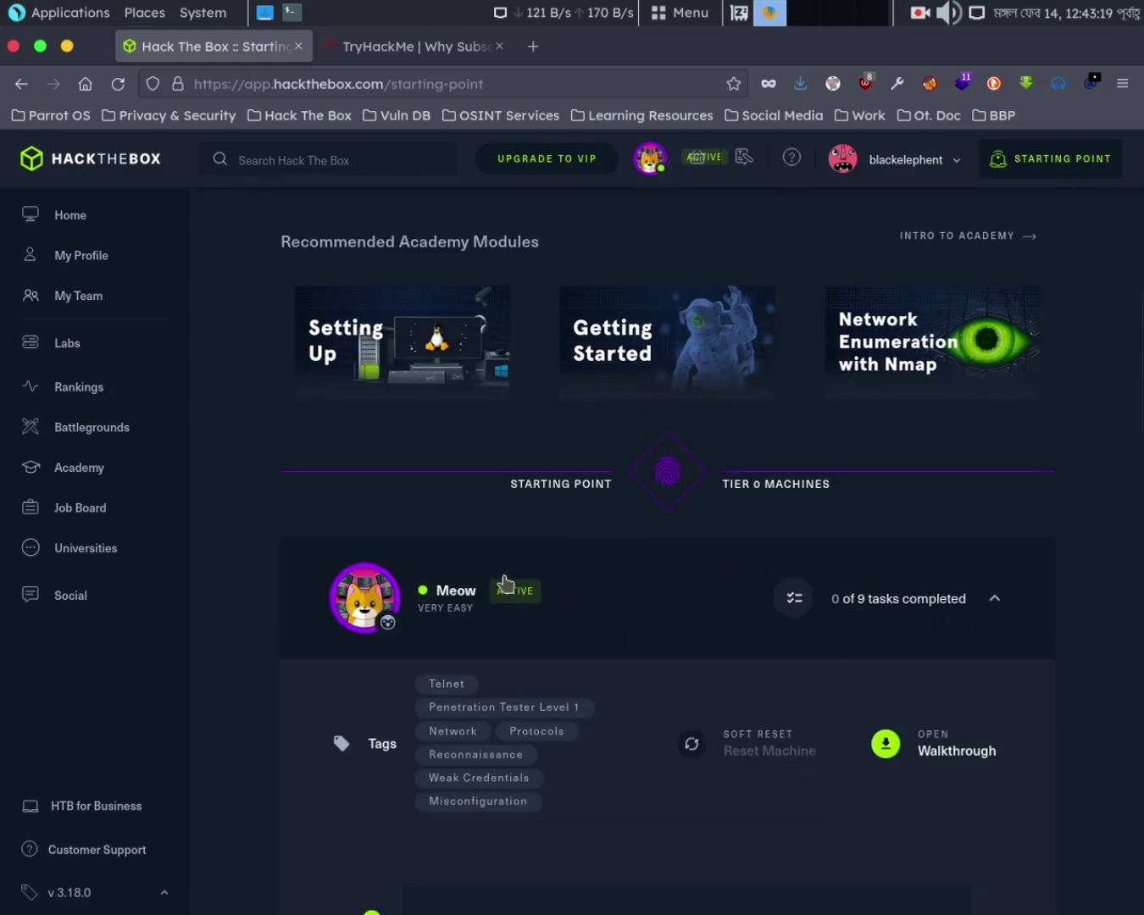
pyautogui.scroll(-5, 503, 585)
pyautogui.scroll(-1, 677, 475)
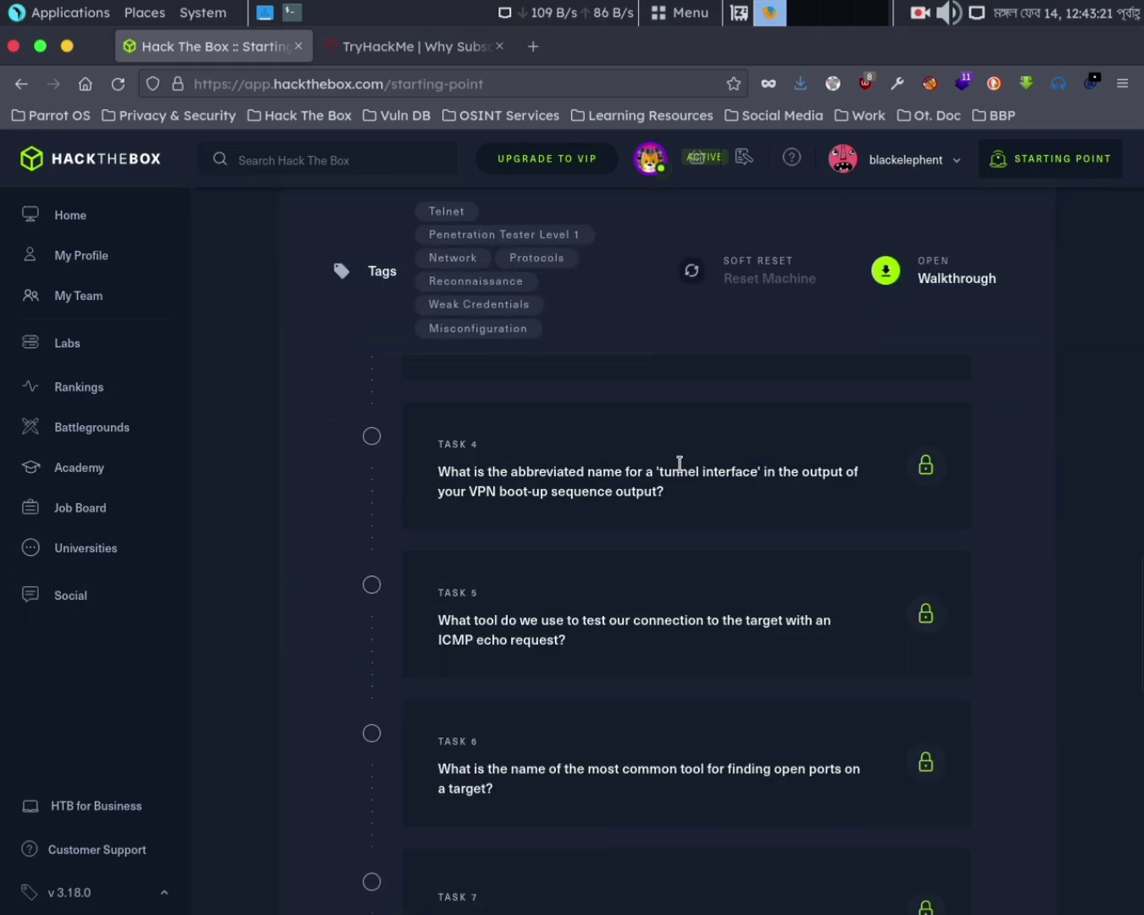
pyautogui.scroll(-10, 641, 497)
pyautogui.scroll(10, 610, 511)
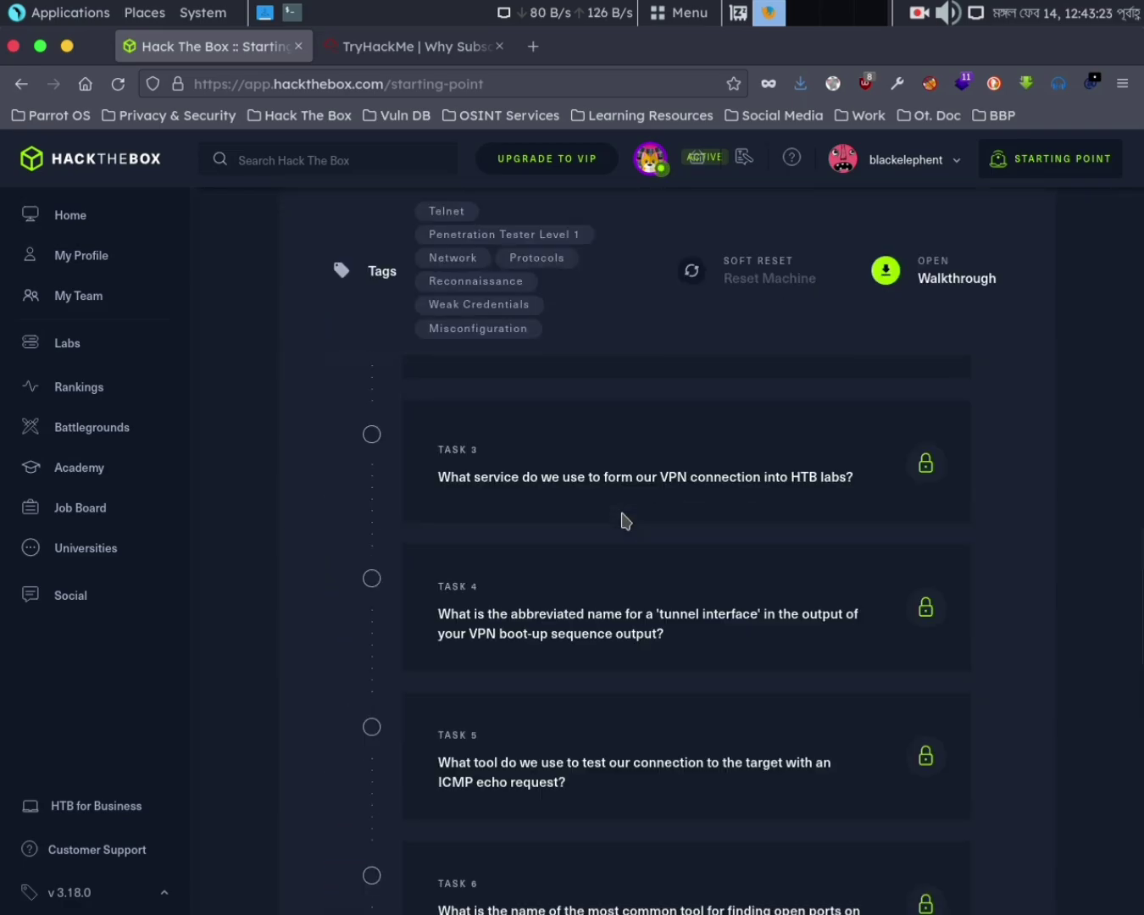
pyautogui.scroll(11, 621, 512)
pyautogui.scroll(-7, 619, 515)
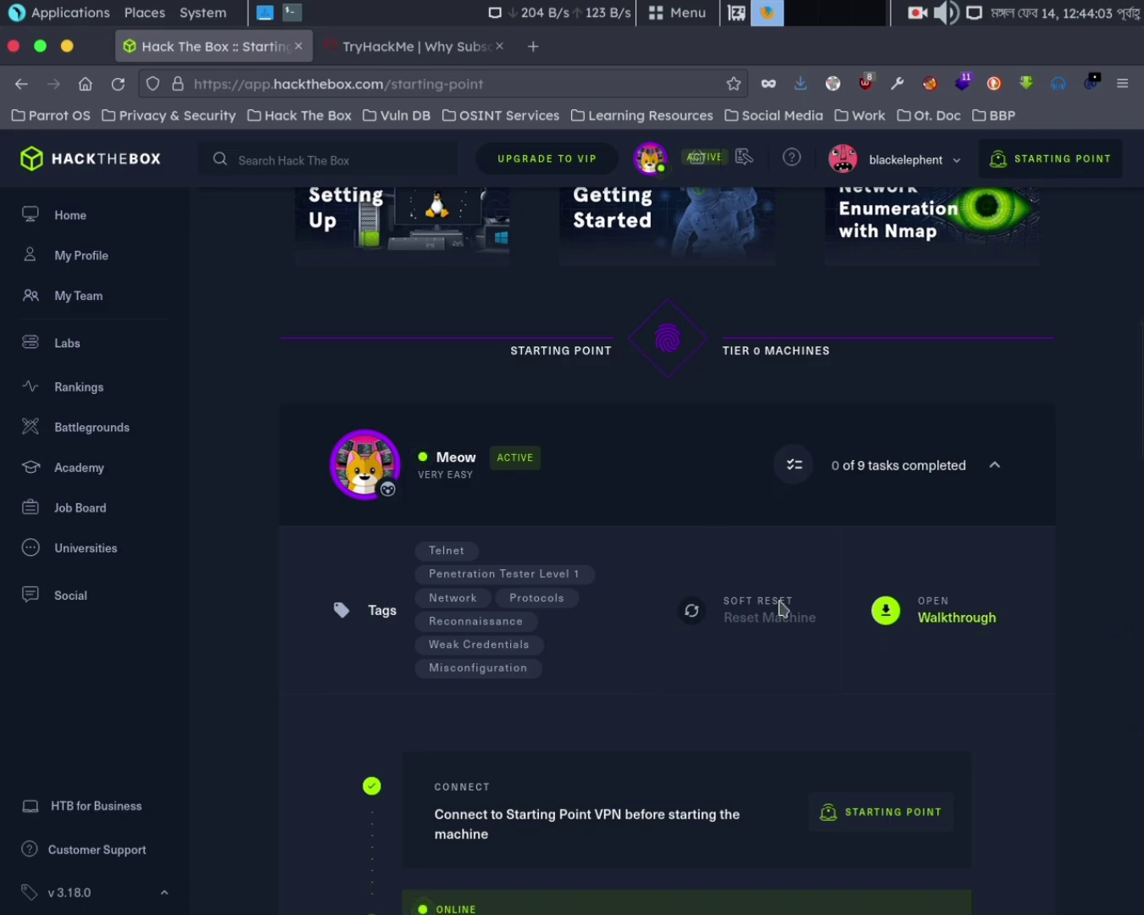
pyautogui.scroll(-4, 711, 583)
pyautogui.scroll(-1, 746, 575)
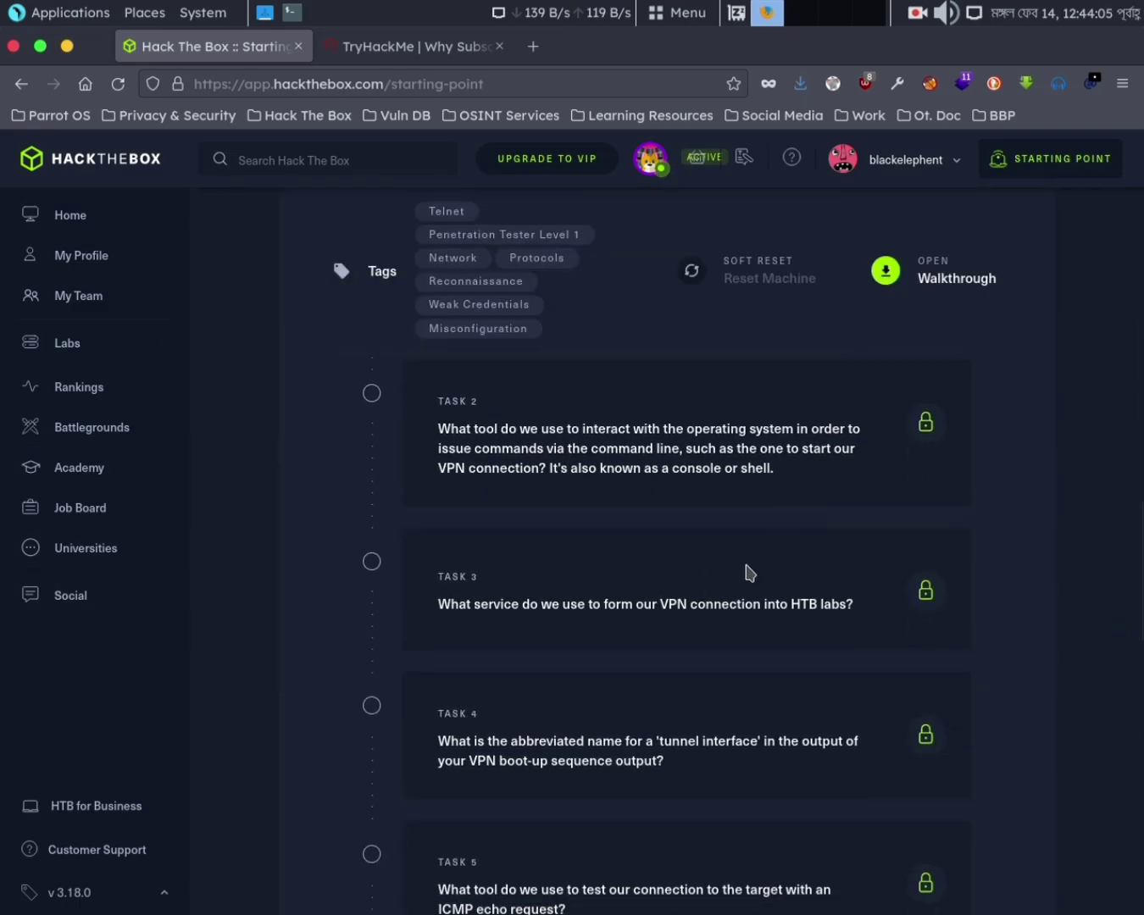
pyautogui.scroll(10, 580, 567)
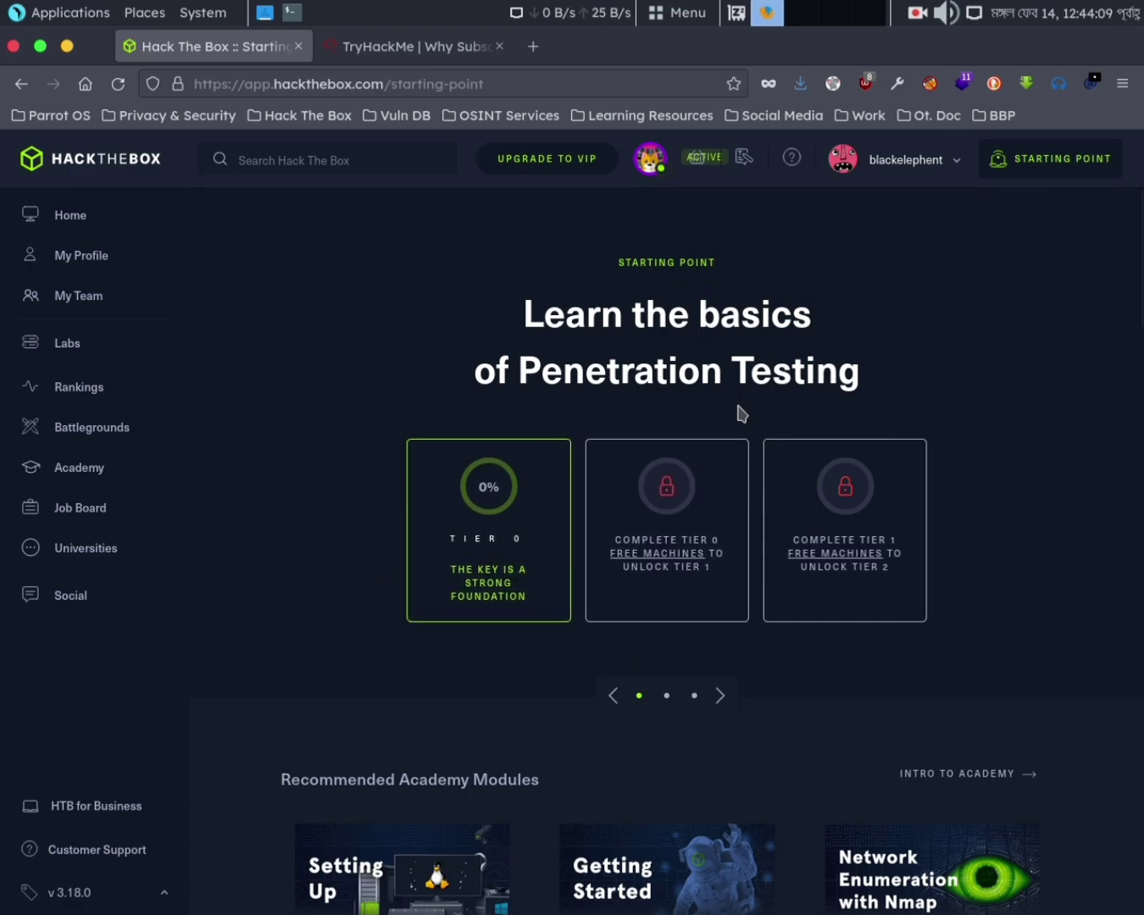
pyautogui.scroll(-8, 574, 572)
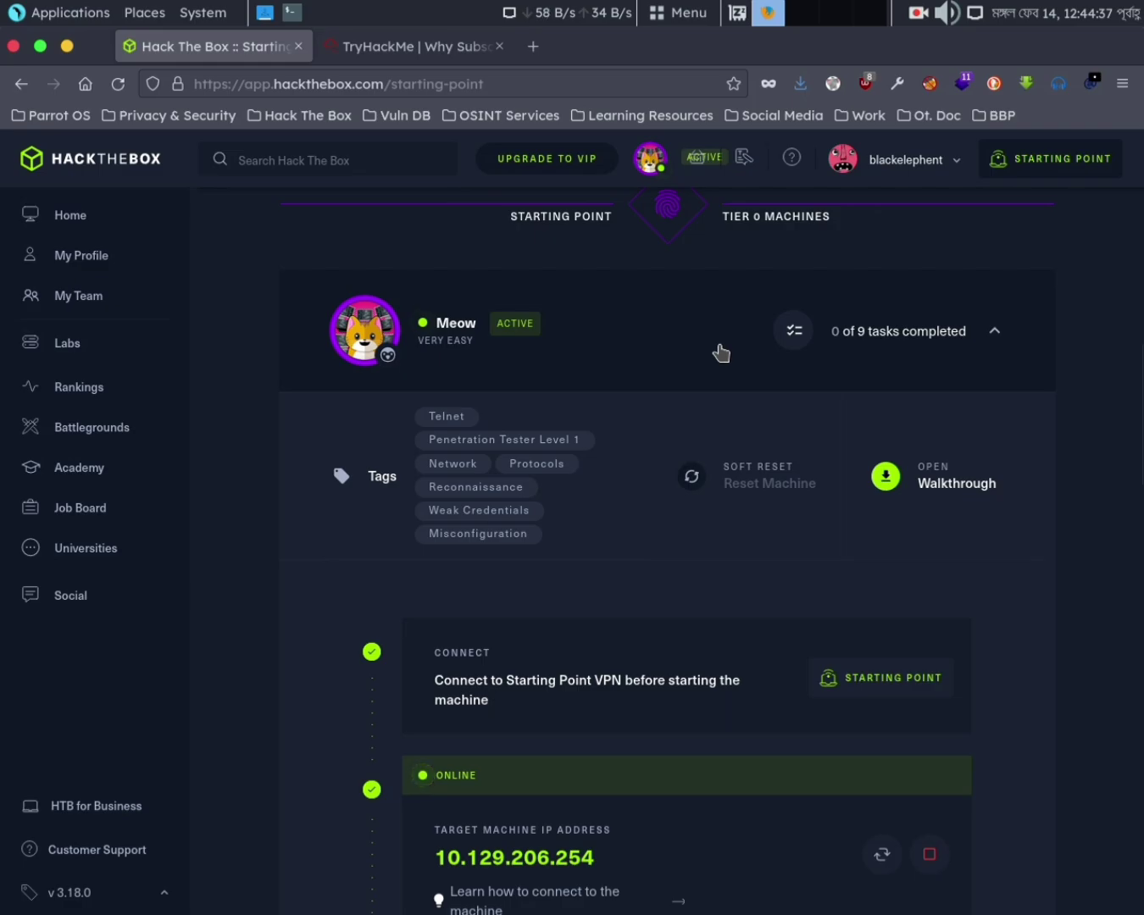
pyautogui.rightClick(920, 13)
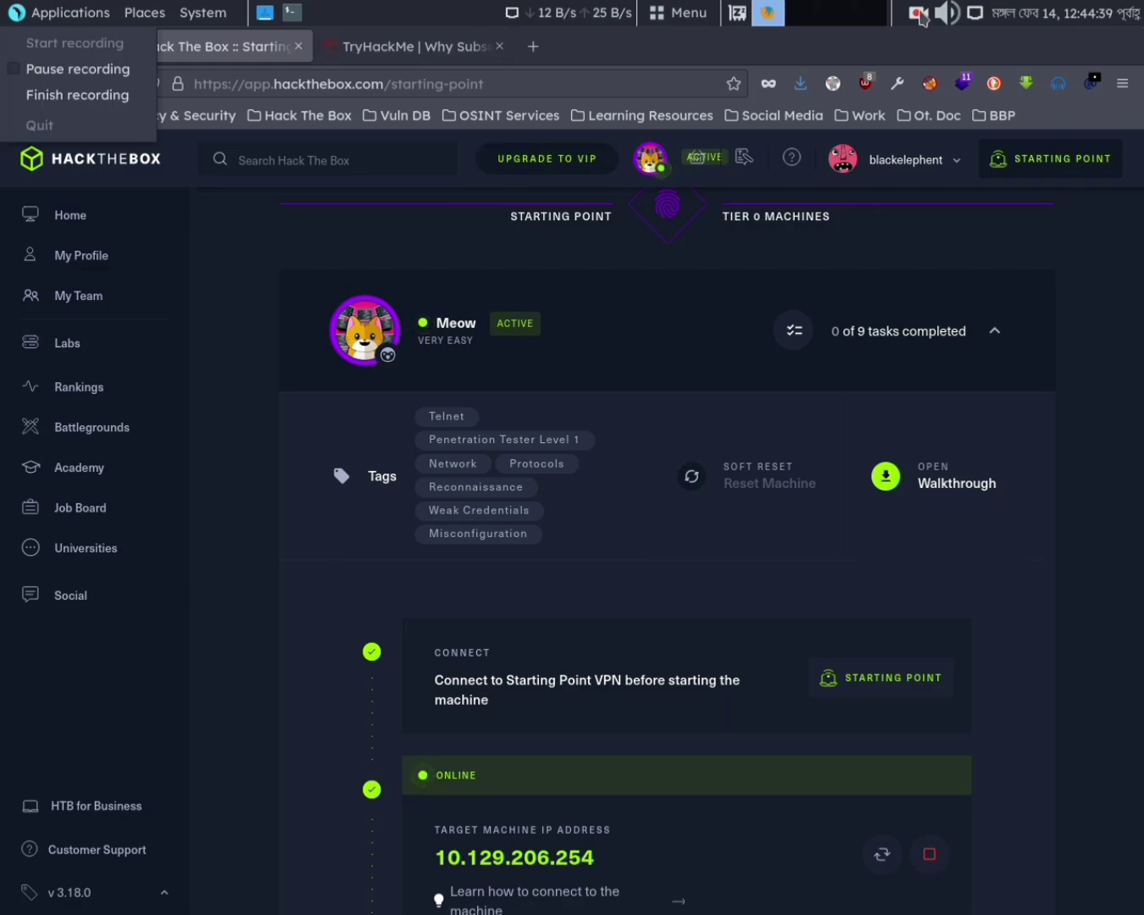